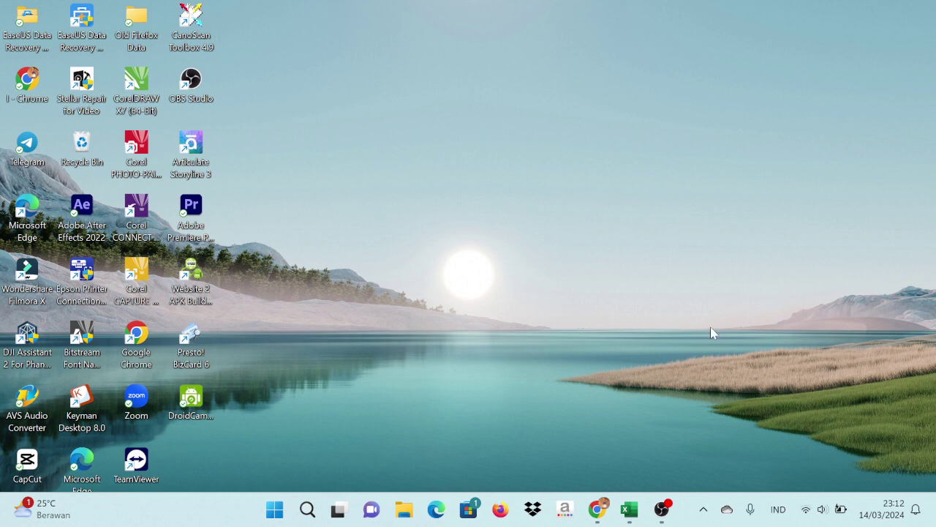
Step: Switch to the Form Observasi Guru PMM 24 workbook in Excel and review Formulir A's teacher, principal, Periode and Tempat fields
left_click(630, 510)
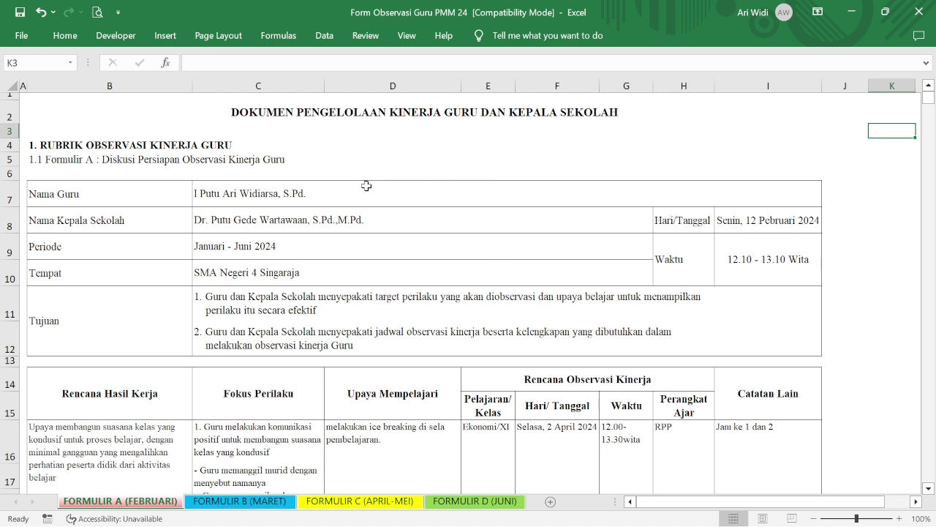
left_click(222, 198)
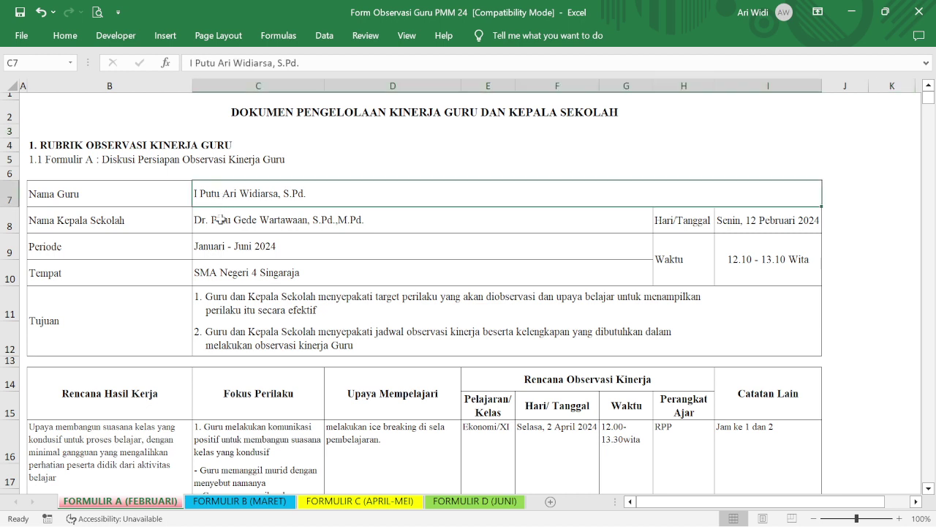
left_click(222, 221)
left_click(223, 251)
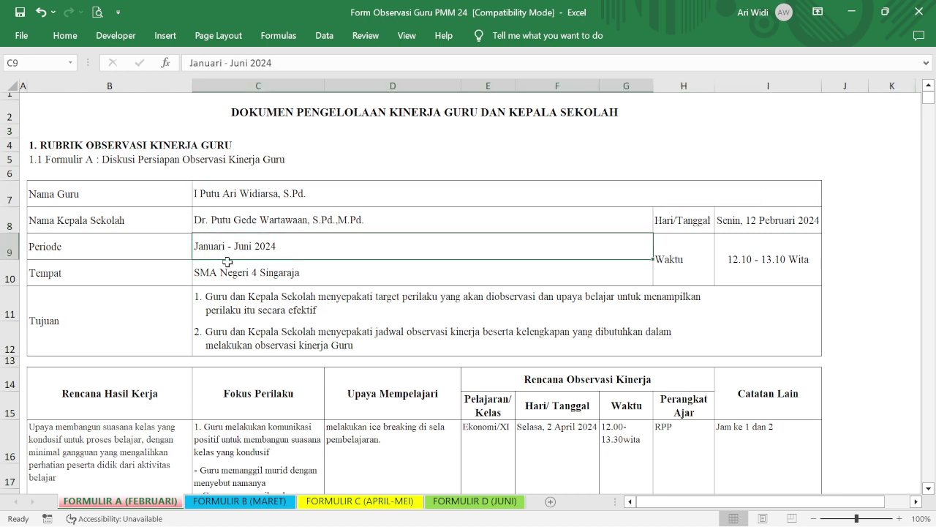
left_click(228, 275)
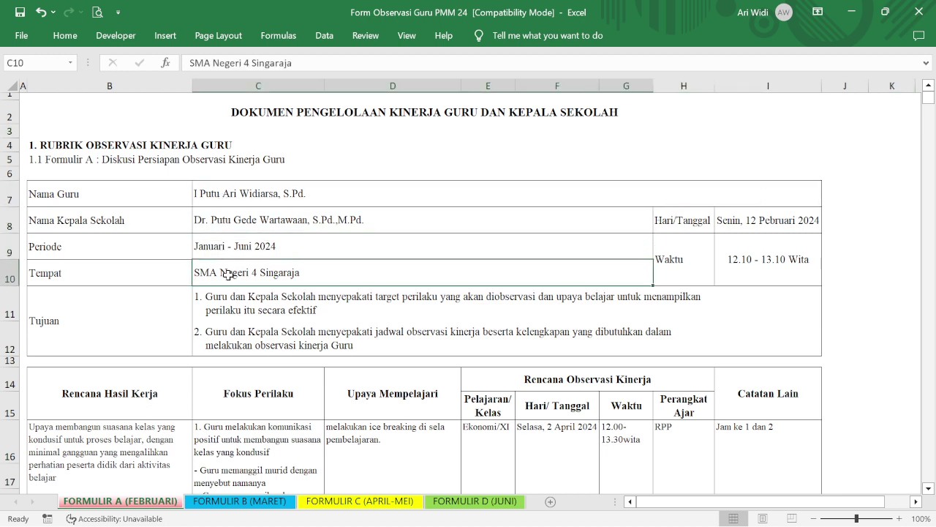
Step: Review the two Tujuan statements in cells C11 and C12 of Formulir A
left_click(276, 311)
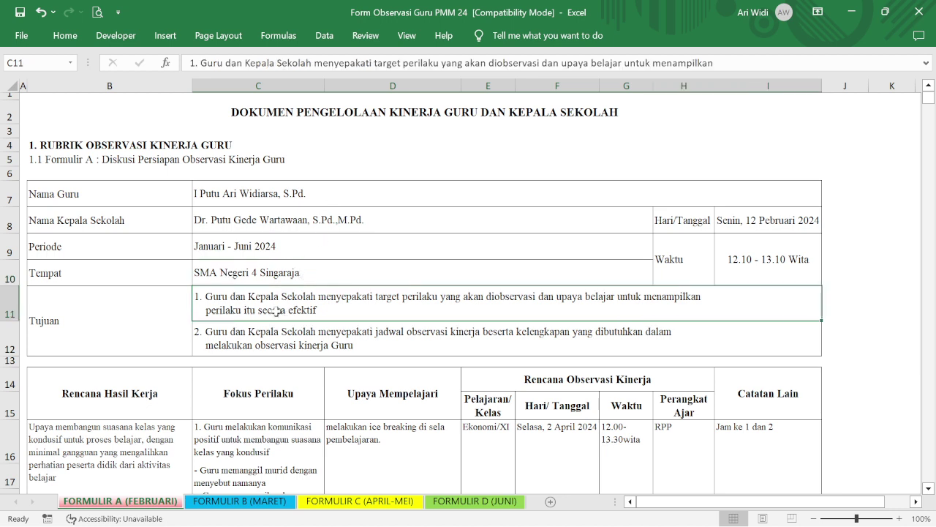
left_click(271, 334)
left_click(279, 304)
left_click(278, 330)
left_click(285, 304)
scroll(657, 276, "down", 2)
scroll(657, 276, "up", 1)
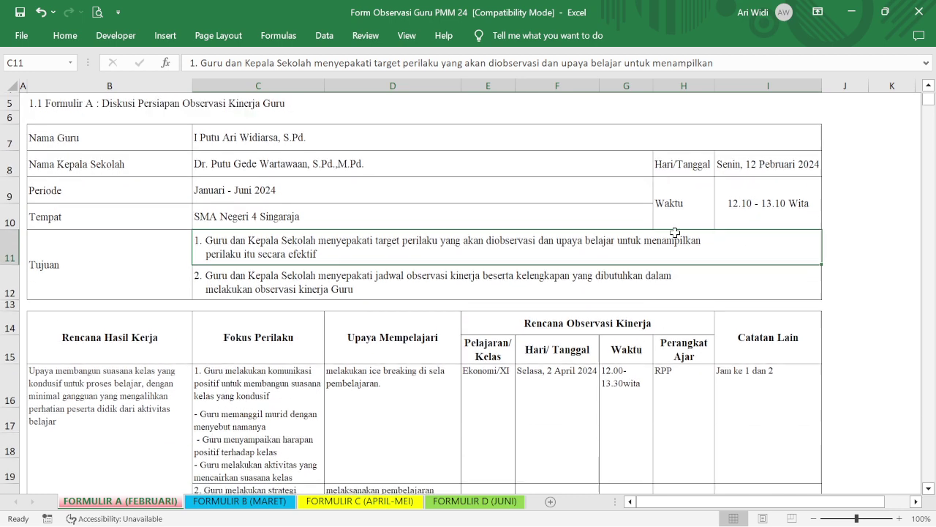
Step: Examine the Rencana Hasil Kerja column of the observation plan table, from its header in B14 to the entry below
scroll(658, 276, "down", 3)
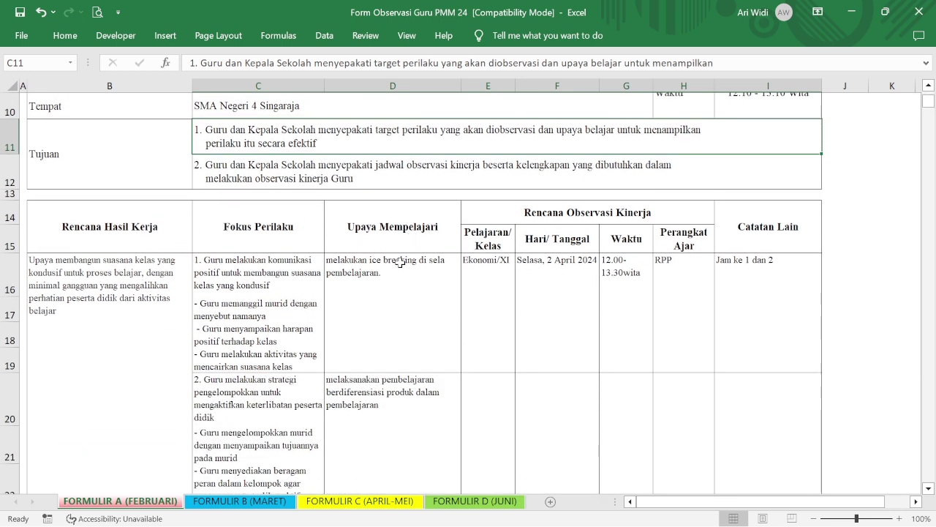
scroll(368, 253, "down", 2)
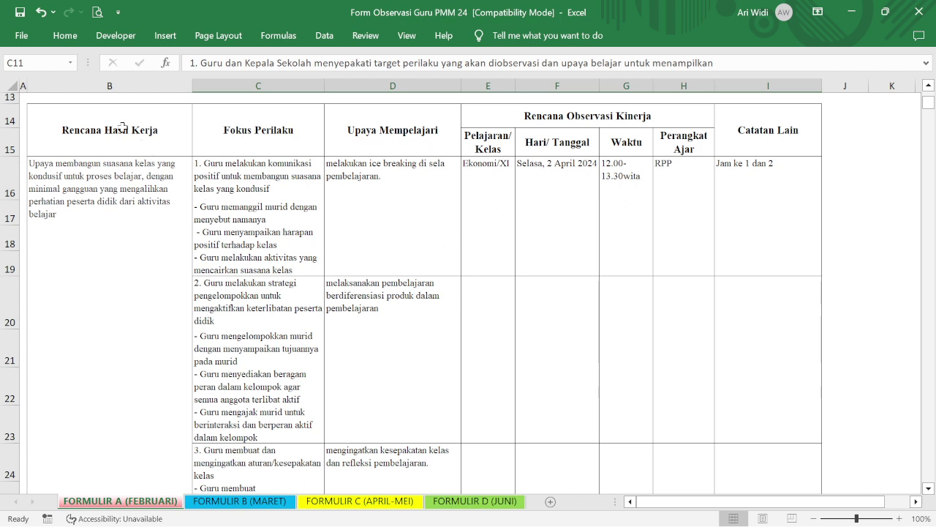
left_click_drag(54, 133, 52, 245)
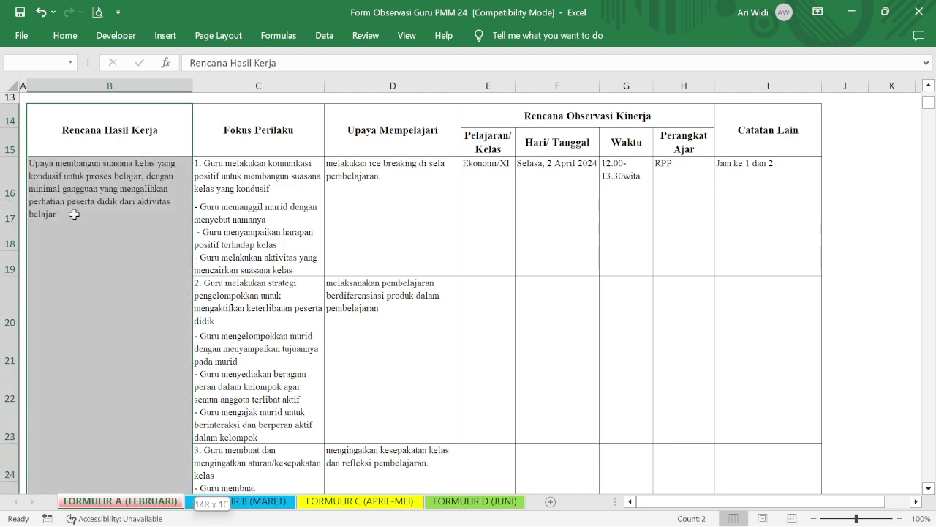
left_click(103, 141)
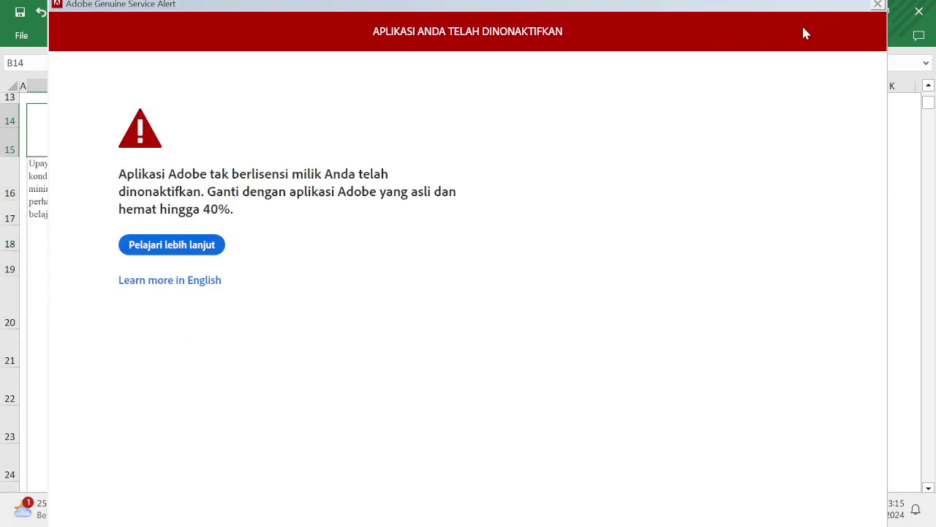
Step: Leave the Adobe Genuine Service alert through its information link and close the browser window it opens
left_click(199, 246)
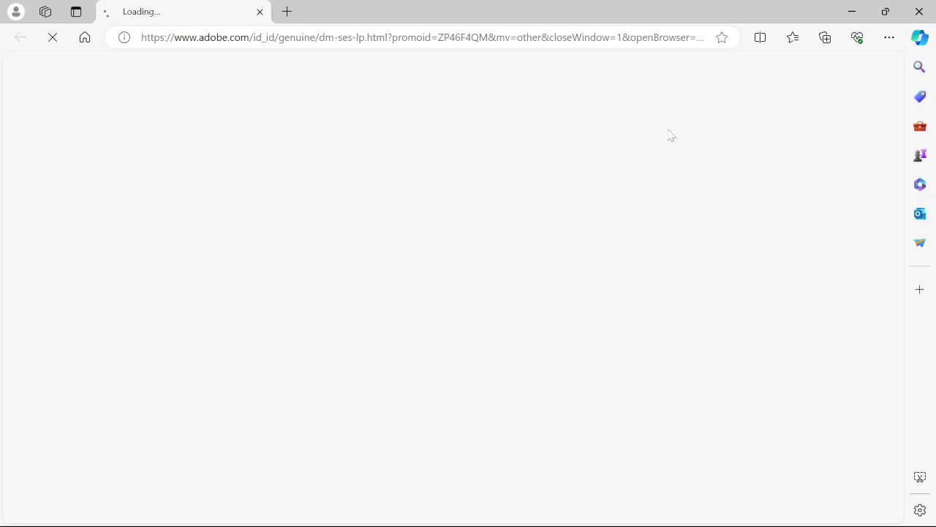
left_click(919, 11)
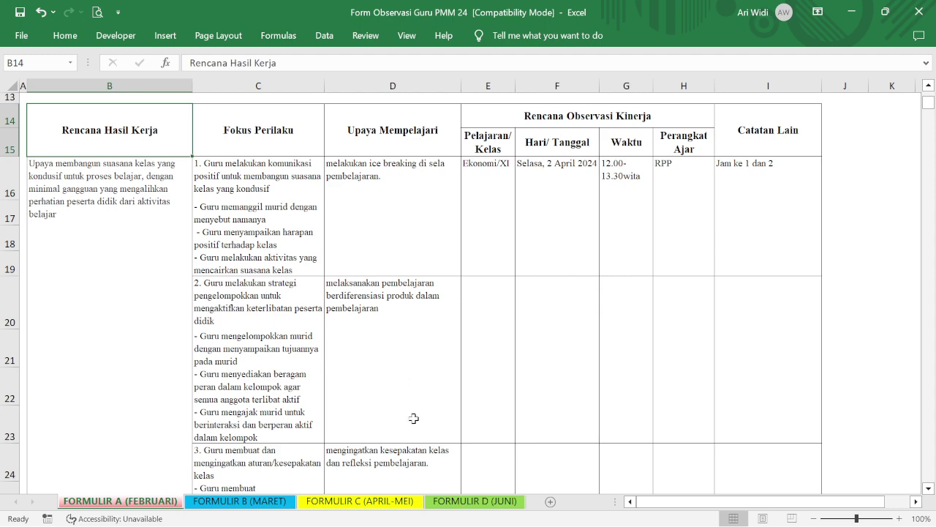
Step: Switch to Chrome and open the Sebagai Pegawai page for Guru in Pengelolaan Kinerja
mouse_move(695, 512)
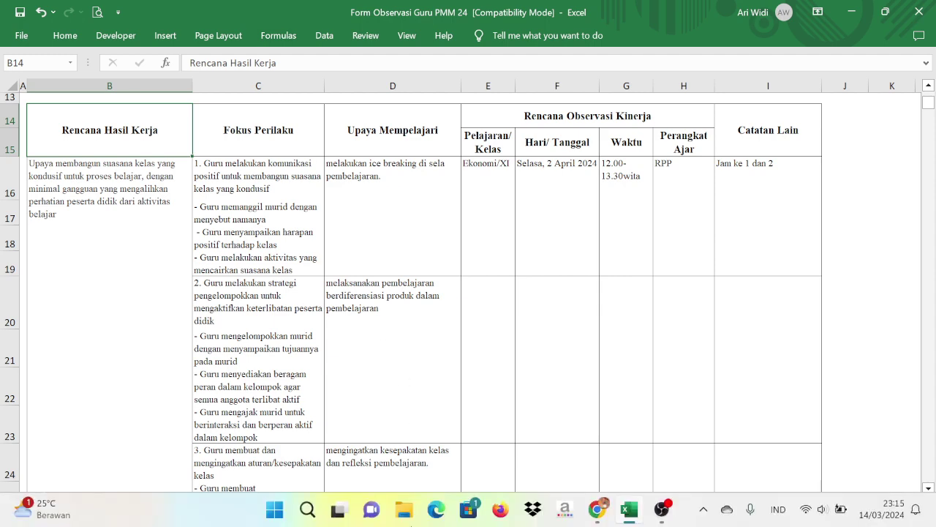
left_click(597, 514)
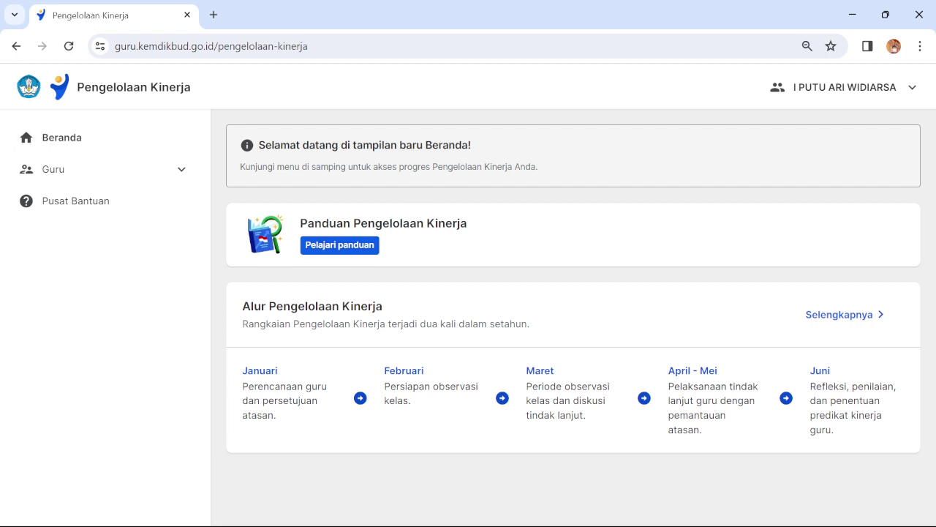
left_click(157, 176)
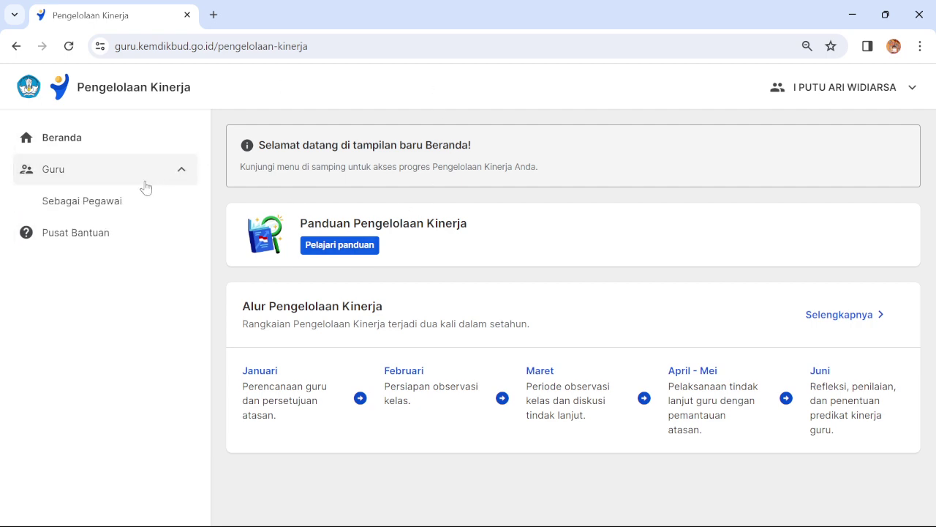
left_click(73, 199)
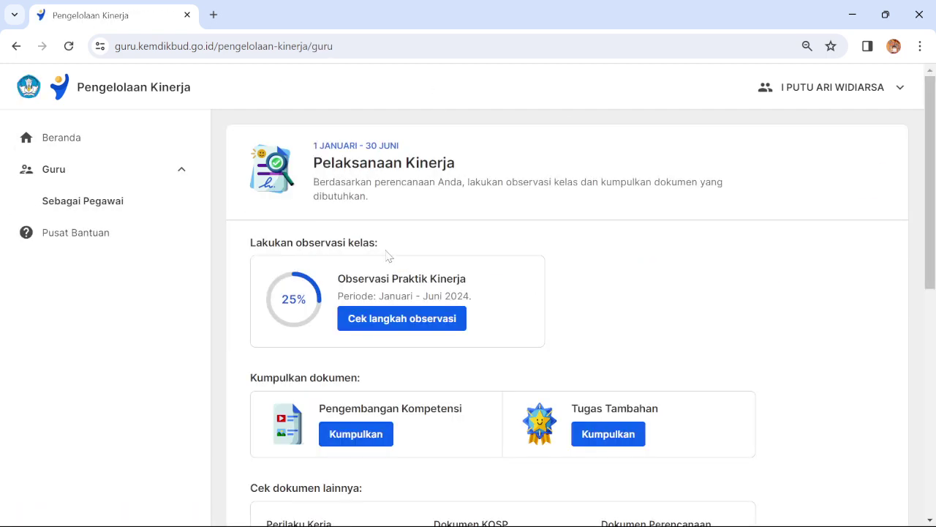
Step: Open the observation steps of Observasi Praktik Kinerja and display the observation rubric for Keteraturan Suasana Kelas
scroll(386, 255, "down", 2)
scroll(381, 261, "up", 1)
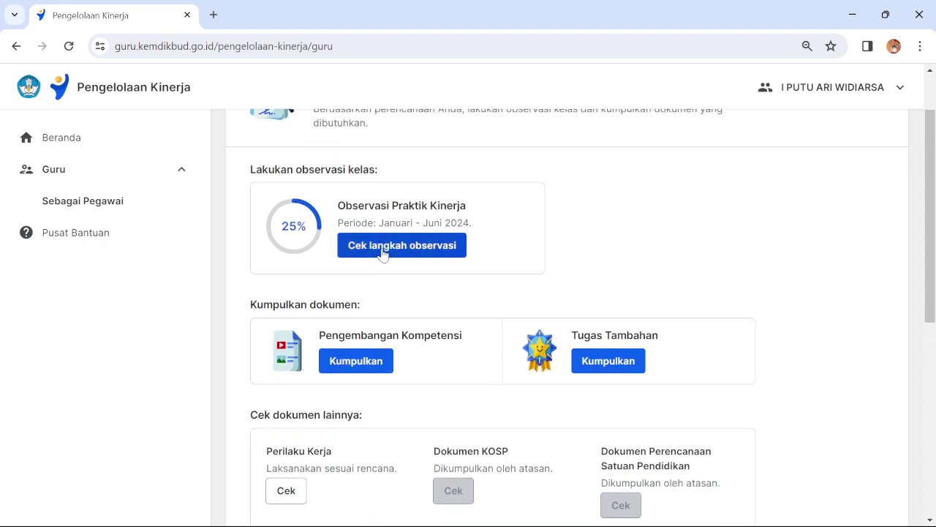
left_click(382, 254)
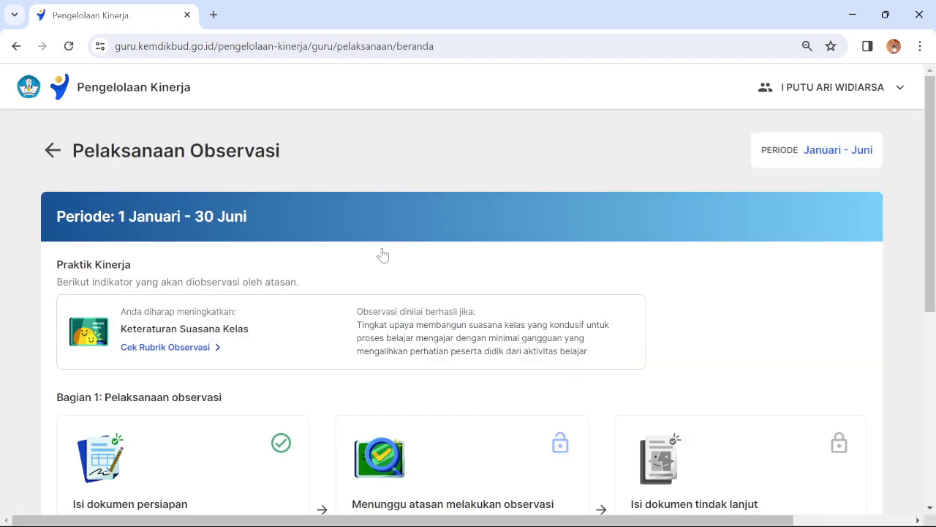
scroll(229, 243, "down", 1)
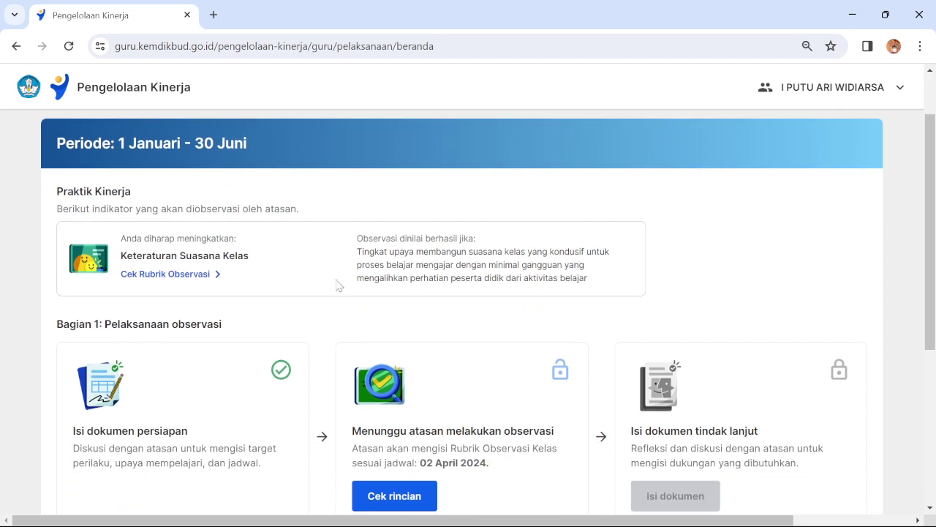
left_click(172, 277)
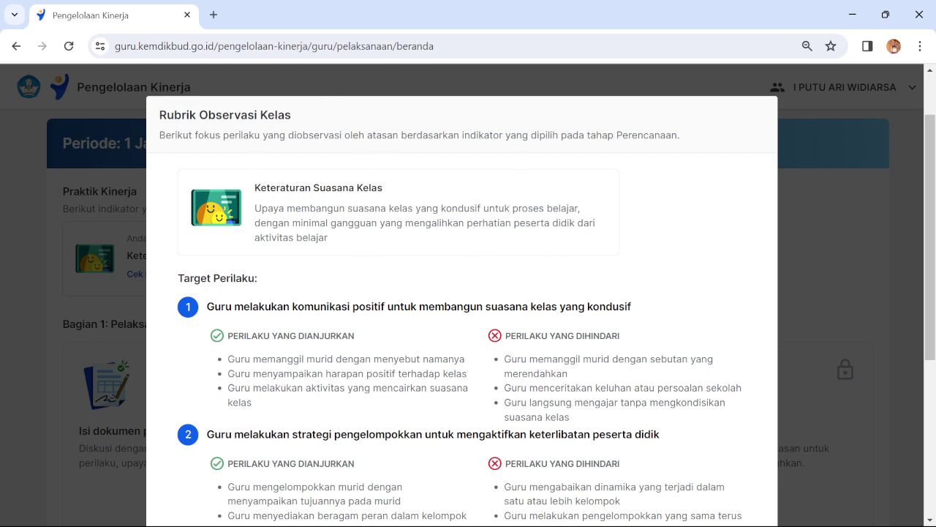
Step: Compare the rubric with the Rencana Hasil Kerja column in the Excel workbook and return to the rubric in Chrome
mouse_move(629, 509)
left_click(576, 471)
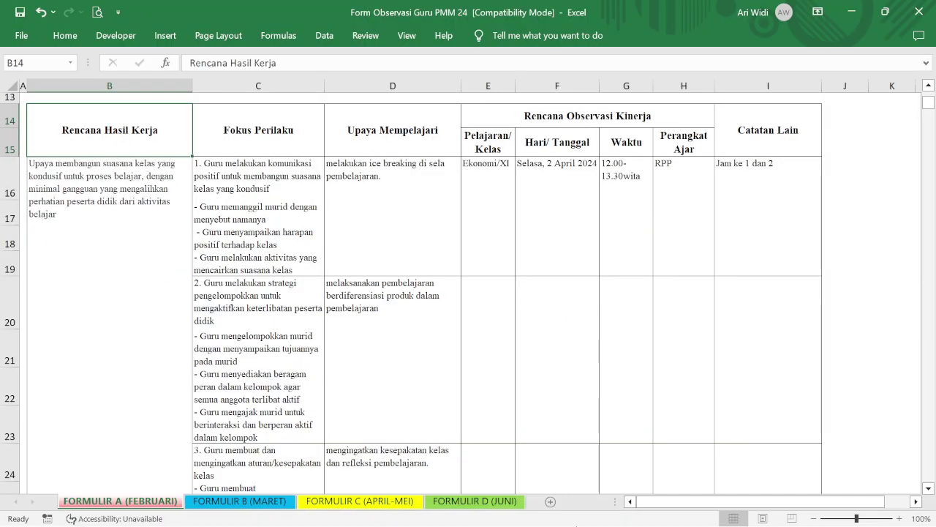
mouse_move(598, 520)
left_click(592, 453)
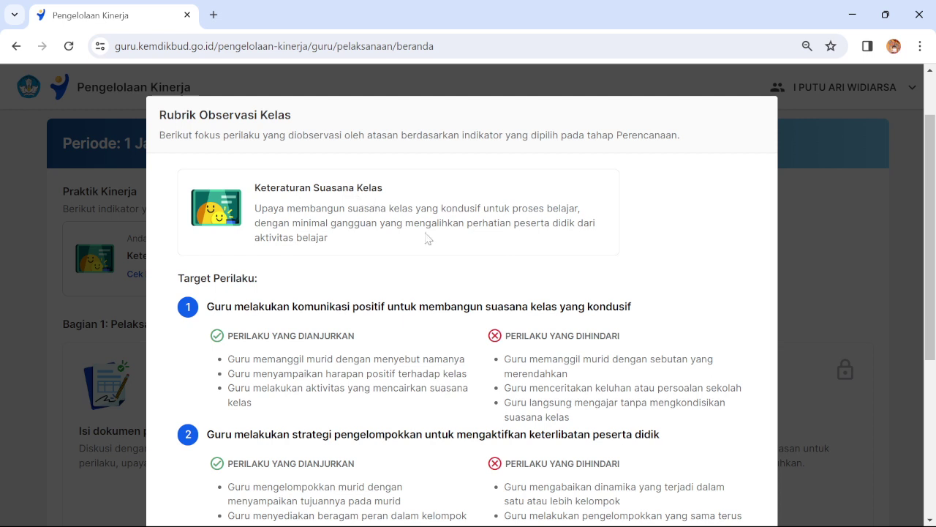
Step: Copy the Keteraturan Suasana Kelas description from the rubric, switch to Excel and select cell B16 on Formulir A
left_click_drag(255, 208, 336, 249)
right_click(303, 222)
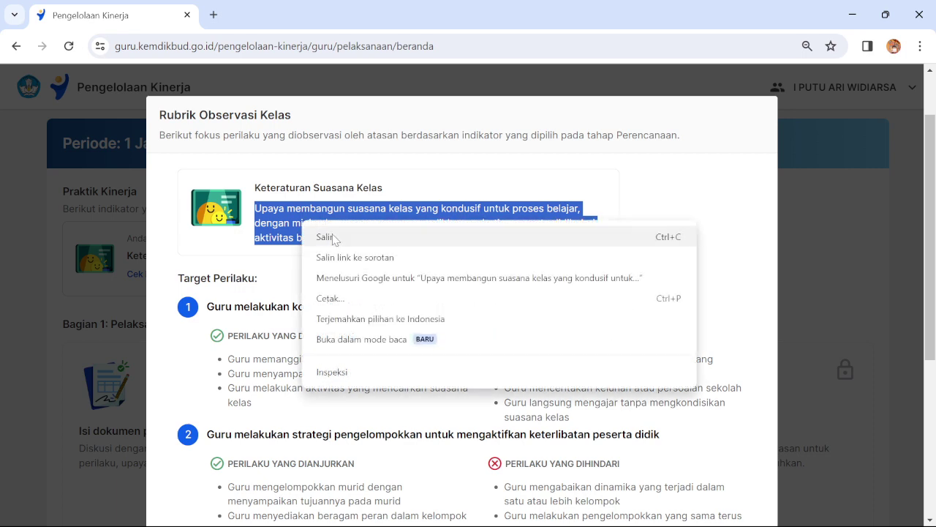
left_click(331, 238)
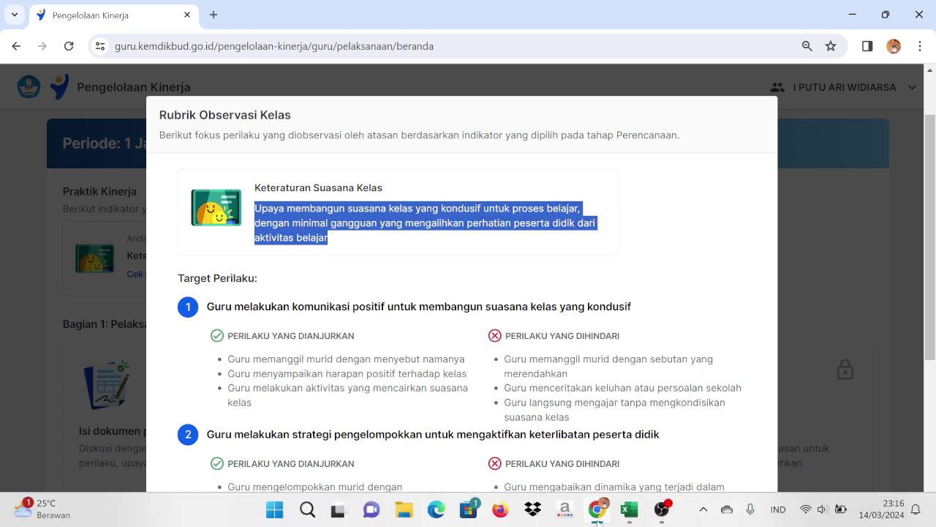
left_click(629, 512)
left_click(136, 193)
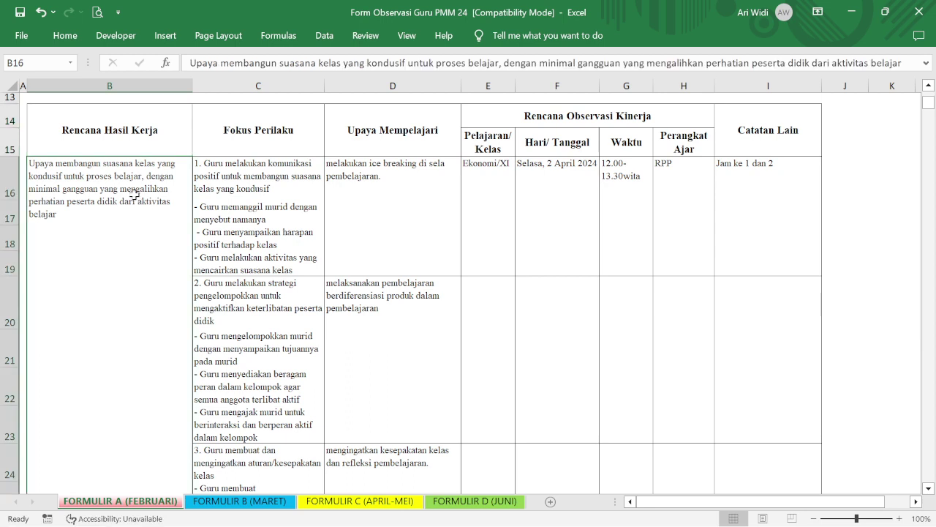
right_click(135, 193)
left_click(158, 231)
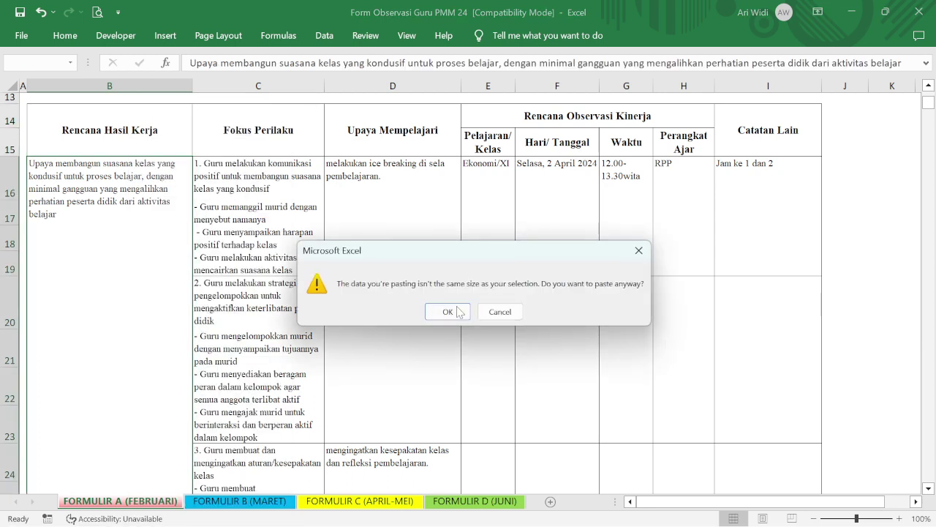
left_click(499, 311)
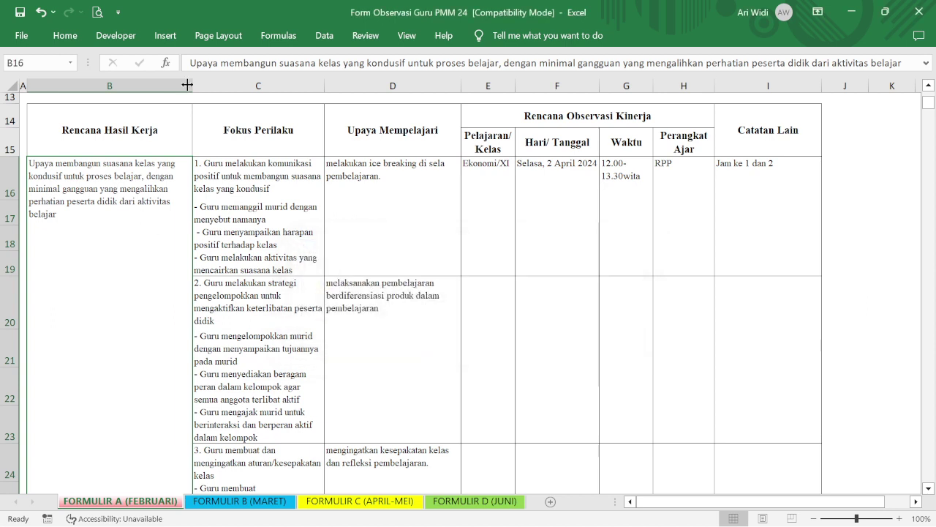
Step: Replace the whole content of cell B16 with the copied Keteraturan Suasana Kelas description
left_click(542, 63)
key("ctrl+a")
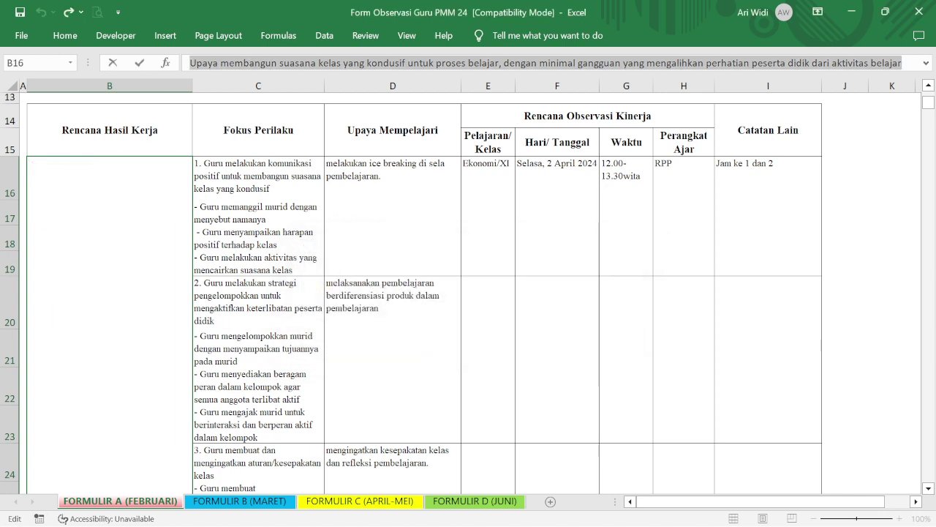
right_click(270, 63)
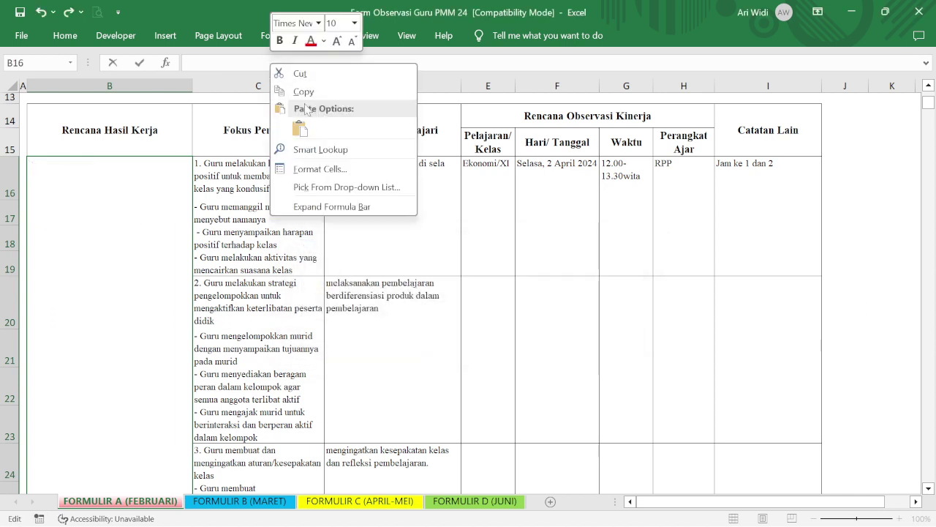
left_click(297, 128)
scroll(178, 209, "down", 3)
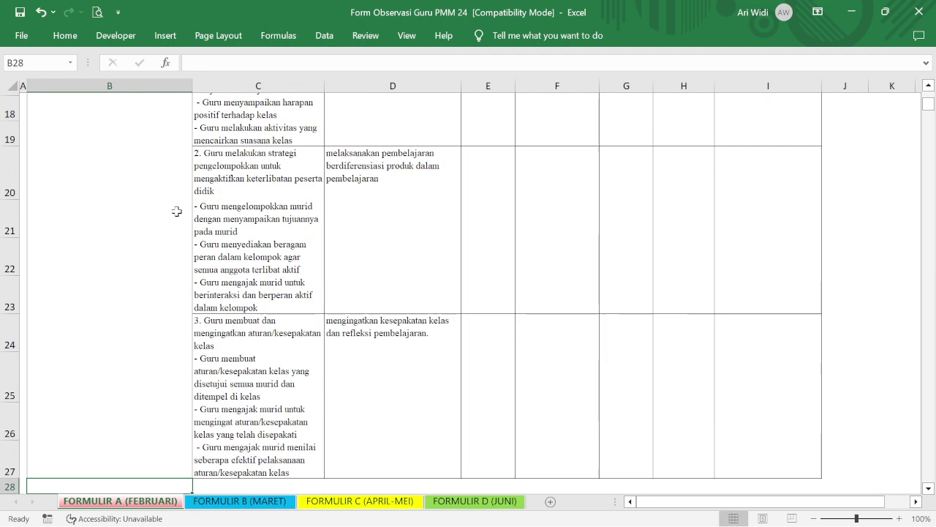
key("ctrl+Return")
Step: Check the Rencana Hasil Kerja entry and examine the first Fokus Perilaku item with its recommended behaviours in C16 to C19
scroll(177, 209, "up", 5)
scroll(159, 212, "down", 1)
scroll(159, 212, "down", 4)
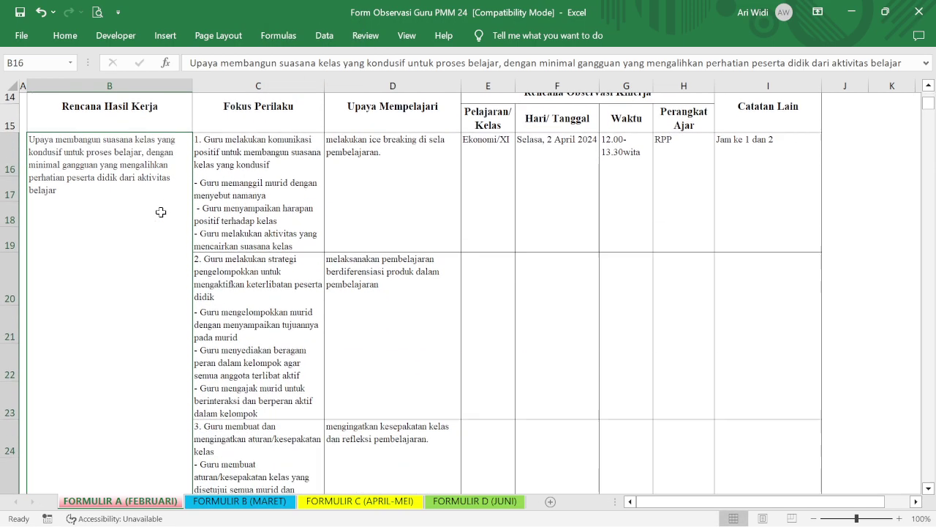
scroll(160, 212, "up", 2)
scroll(161, 211, "down", 1)
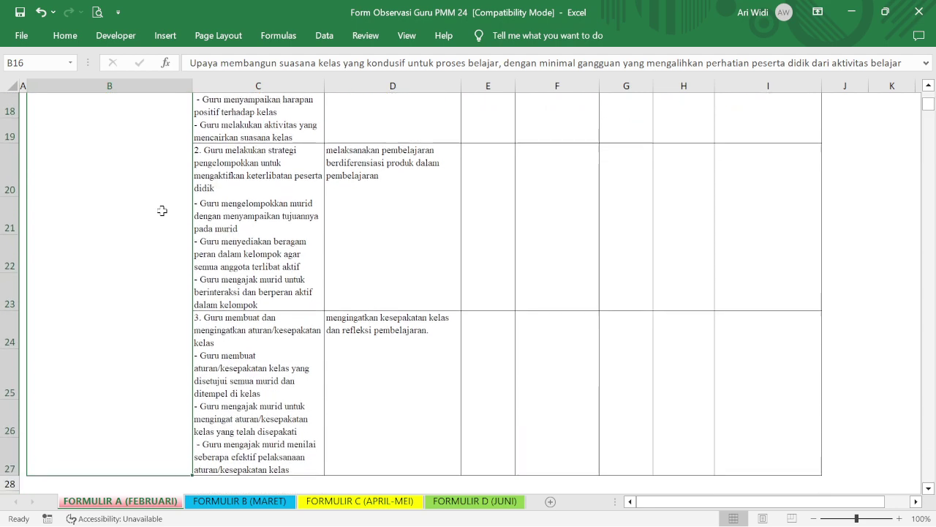
scroll(161, 211, "up", 1)
scroll(187, 194, "up", 1)
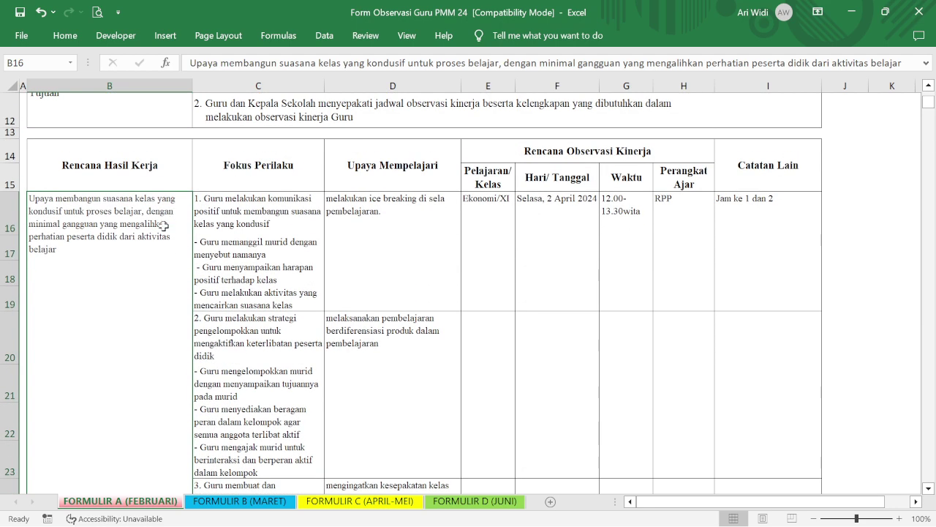
left_click(239, 248)
left_click(243, 228)
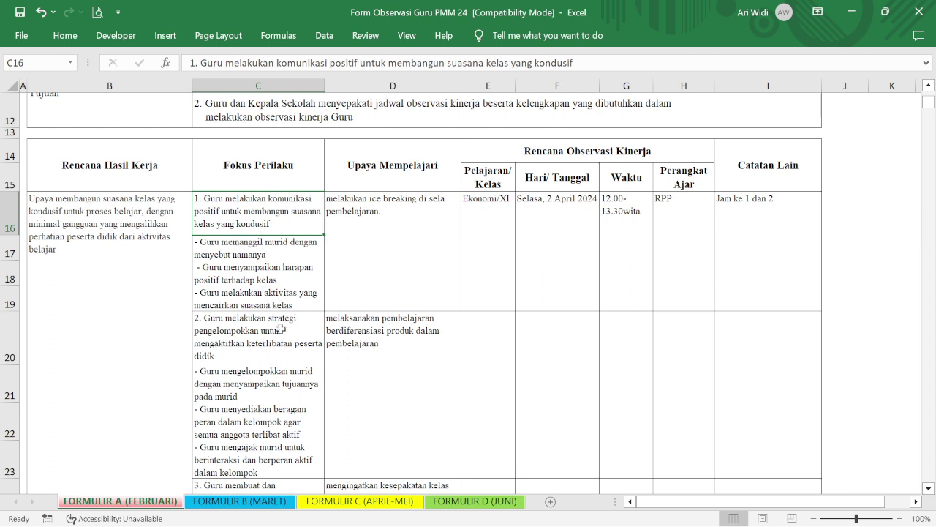
left_click_drag(278, 248, 273, 292)
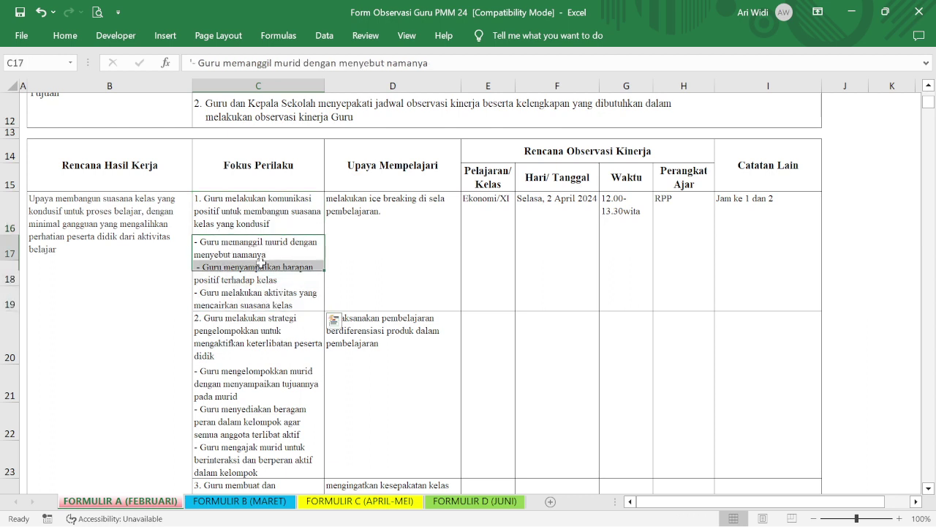
Step: Review the first Fokus Perilaku item in C16 and switch to Chrome to find its matching Target Perilaku in the rubric
left_click_drag(273, 239, 272, 293)
left_click(278, 222)
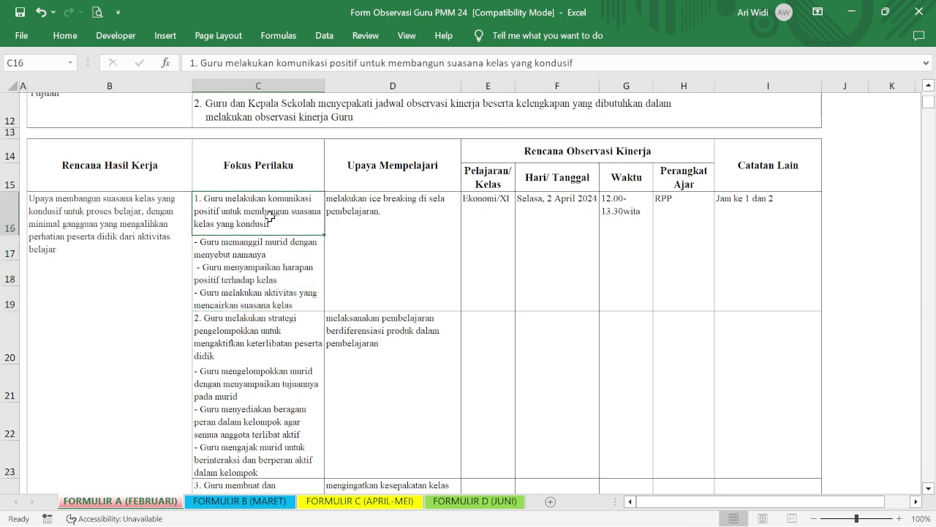
mouse_move(407, 525)
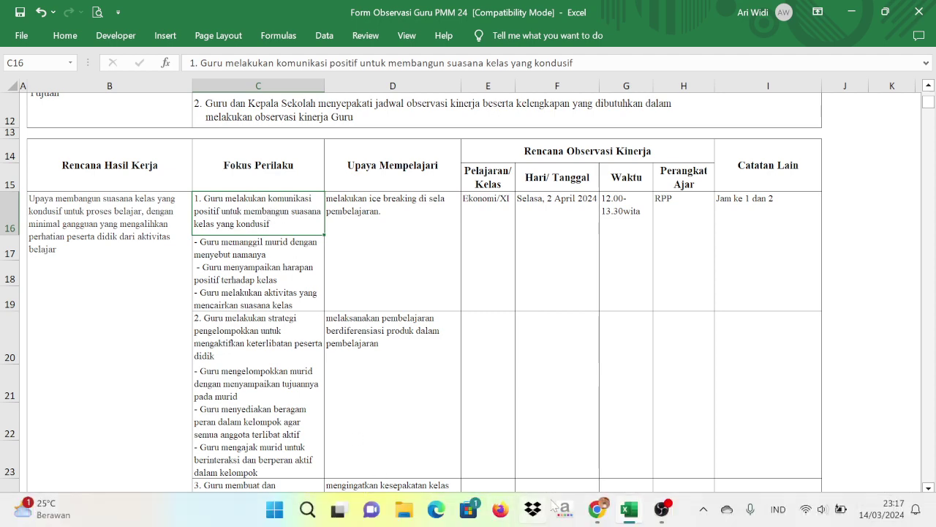
left_click(598, 510)
scroll(335, 308, "down", 2)
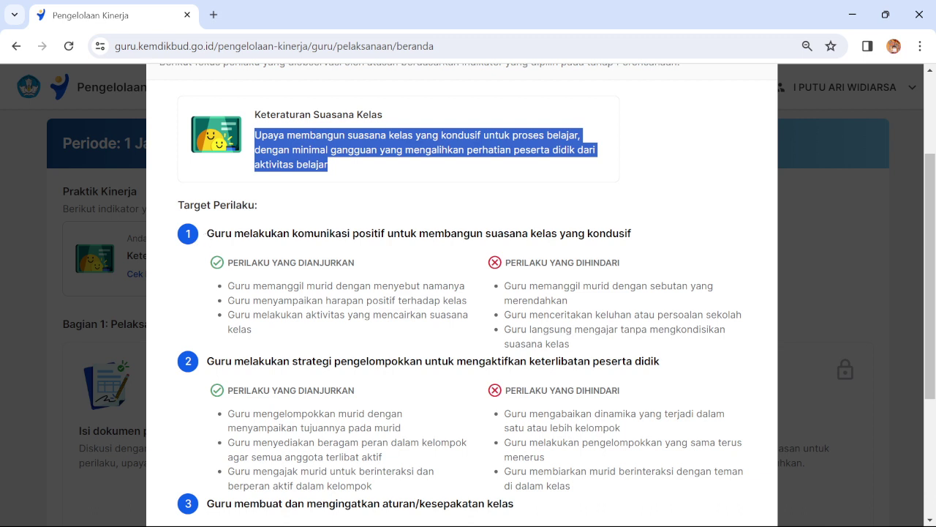
Step: Highlight the whole Target Perilaku 1 heading in the rubric and return to the Excel workbook
left_click_drag(207, 233, 641, 220)
left_click(366, 250)
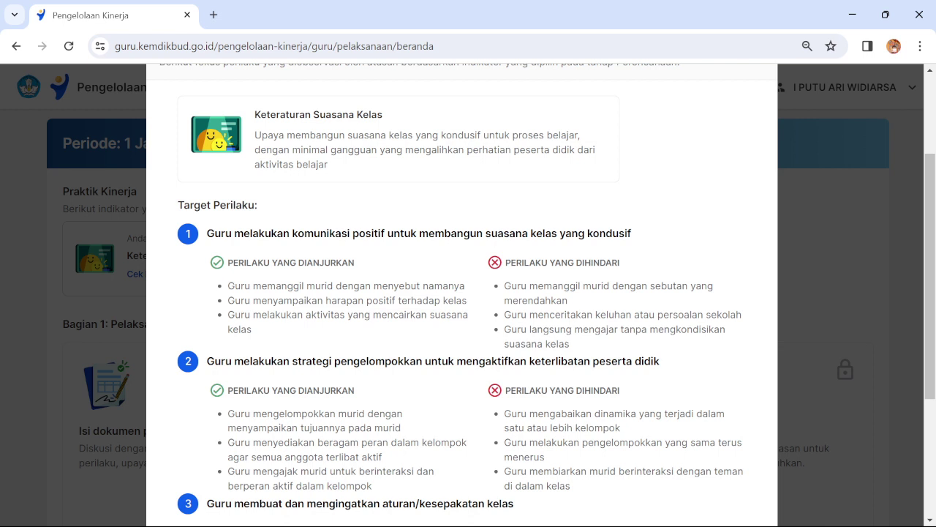
left_click_drag(207, 234, 636, 235)
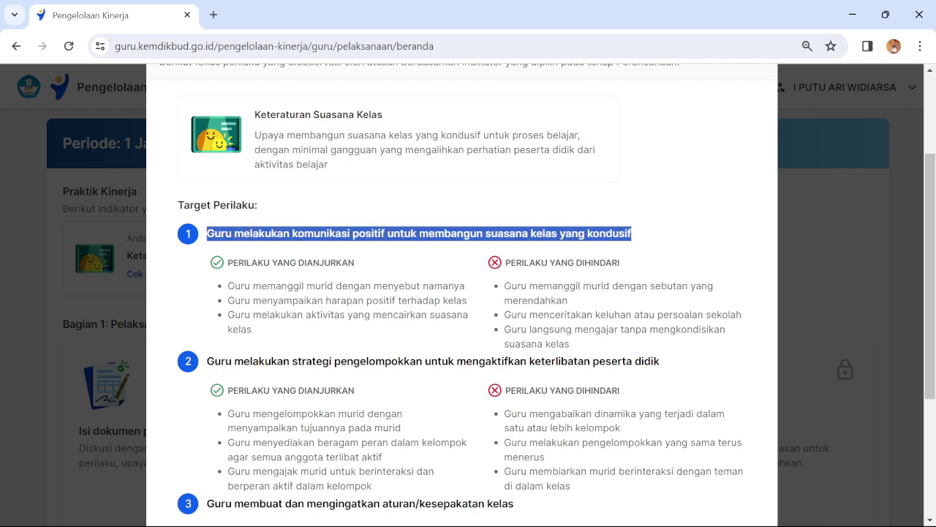
right_click(158, 239)
left_click(555, 251)
mouse_move(574, 524)
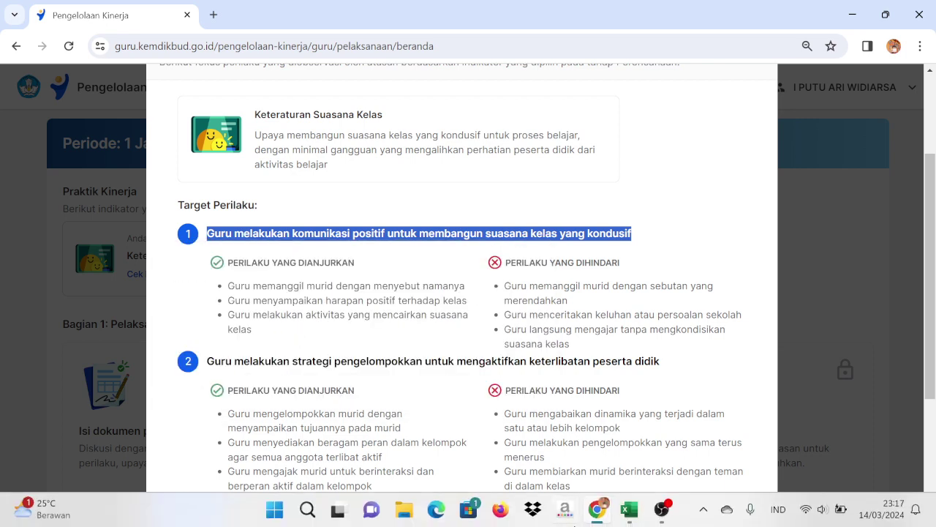
left_click(629, 510)
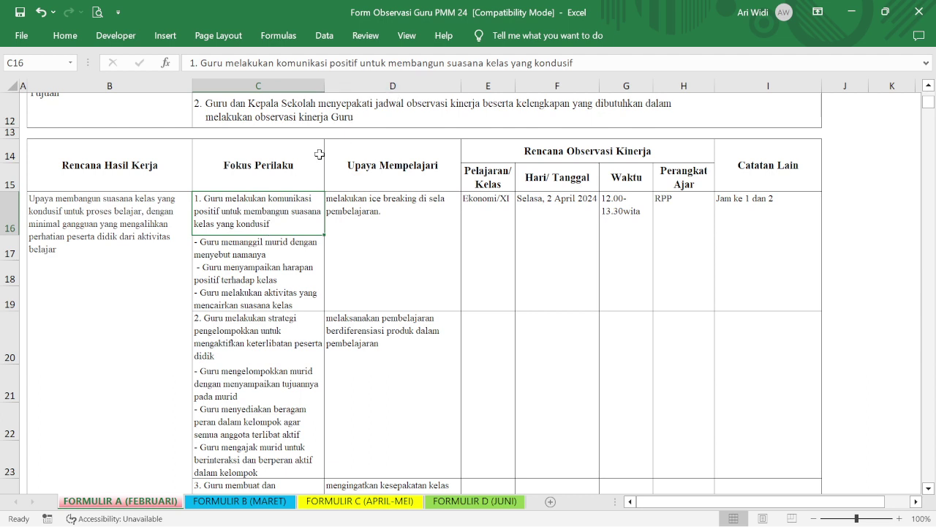
Step: Examine the first Fokus Perilaku item and its recommended behaviours cell by cell from C16 to C19
left_click(341, 229)
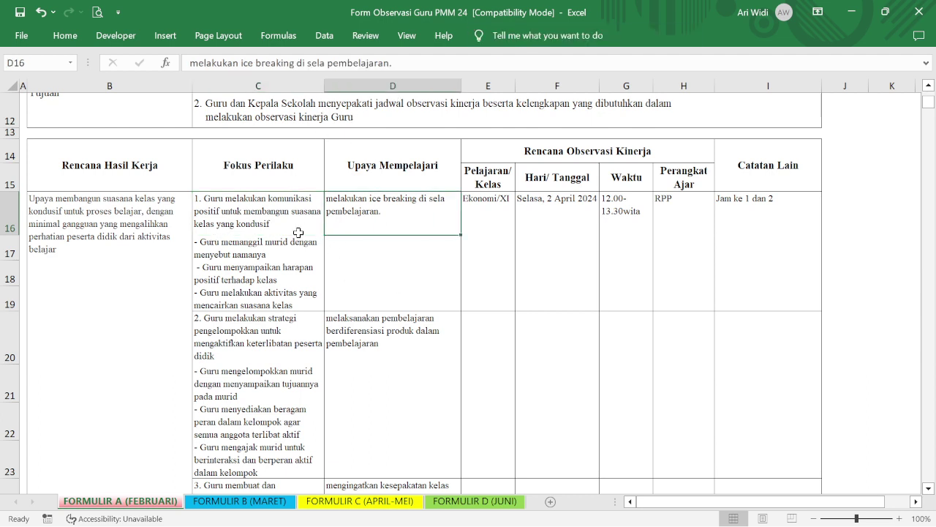
left_click(274, 229)
left_click(268, 249)
left_click(230, 272)
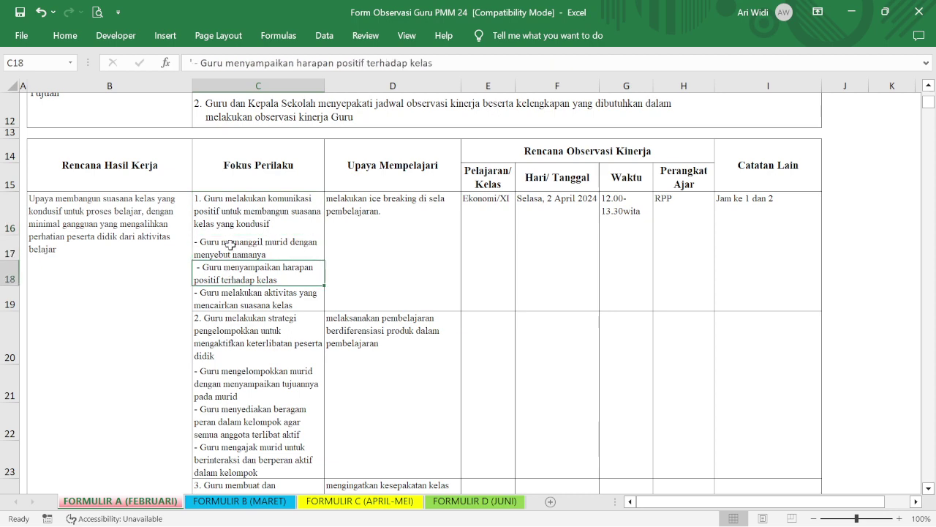
left_click(230, 245)
left_click(216, 277)
left_click(210, 294)
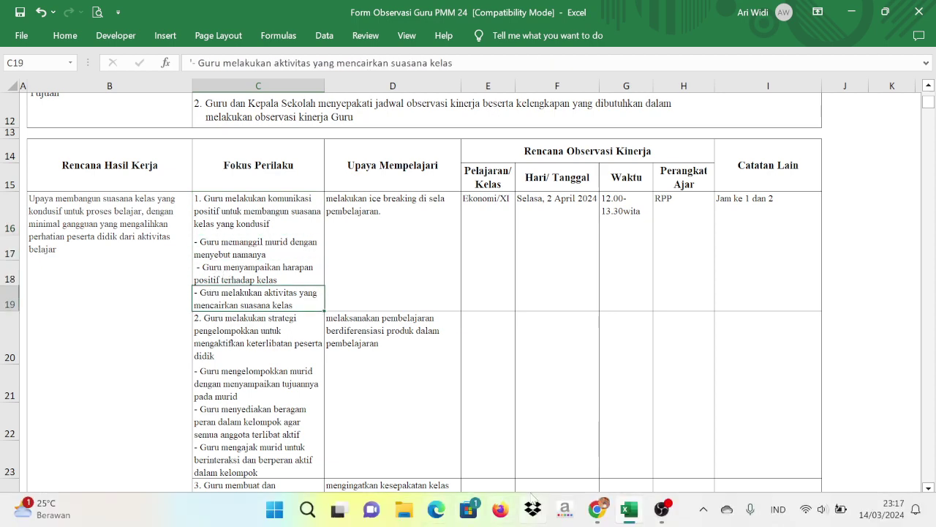
Step: Switch to Chrome and highlight the three recommended behaviours listed under Target Perilaku 1
left_click(597, 510)
left_click(392, 380)
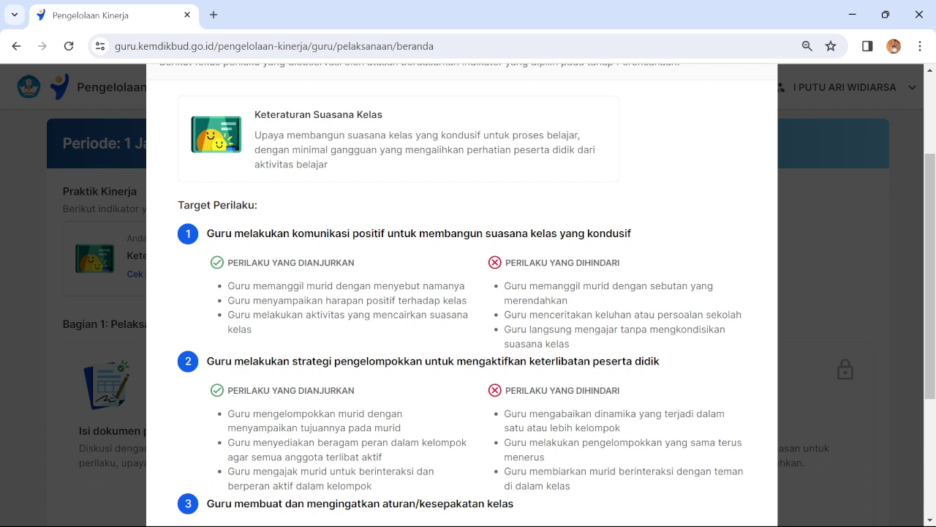
left_click_drag(227, 285, 262, 333)
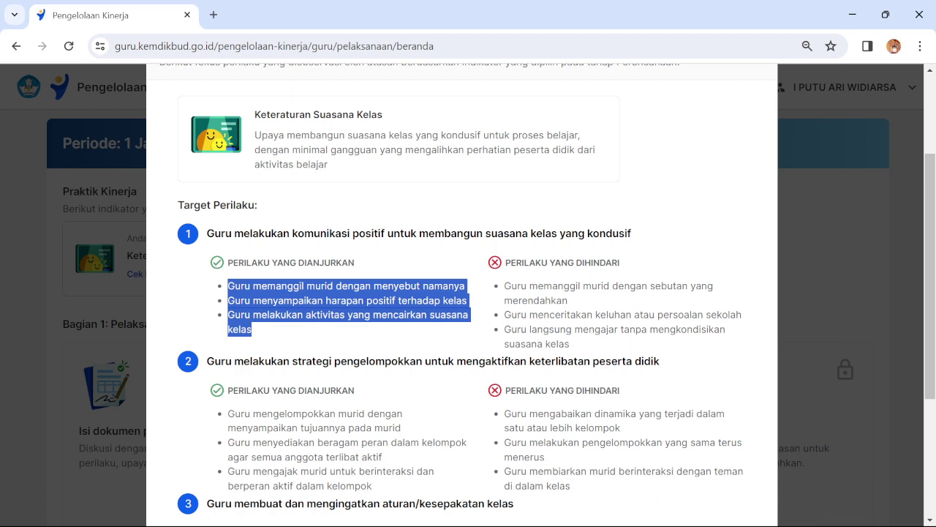
left_click(286, 295)
left_click_drag(228, 285, 247, 330)
left_click(282, 343)
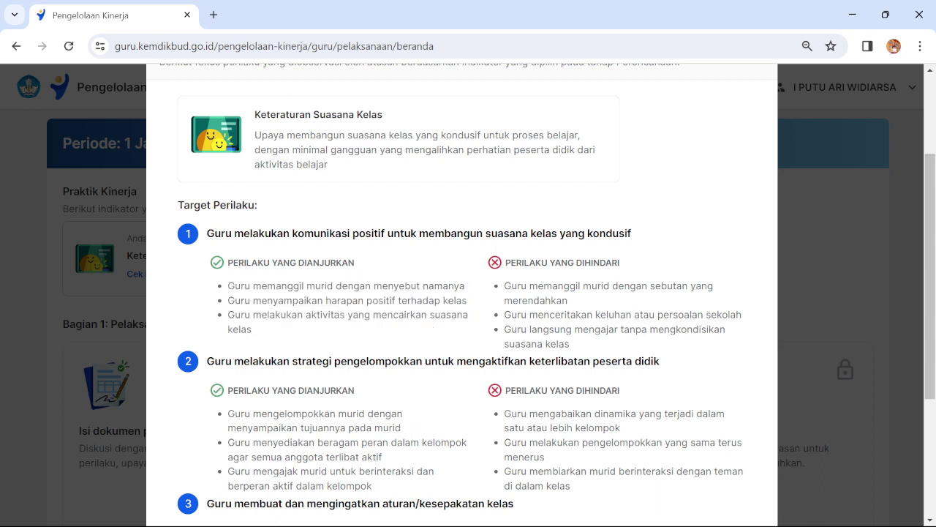
Step: Select C20 in Excel, then copy the Target Perilaku 2 heading from the rubric in Chrome and return to Excel
left_click(630, 507)
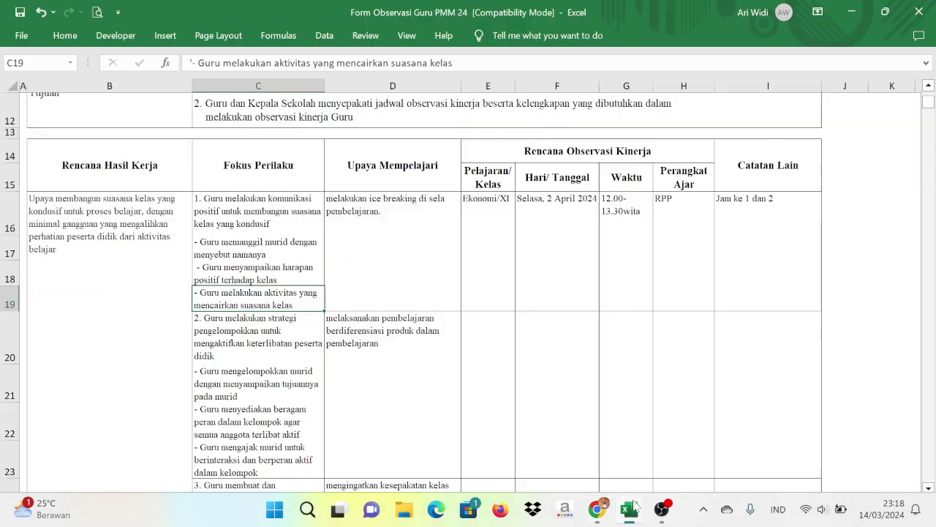
left_click(299, 344)
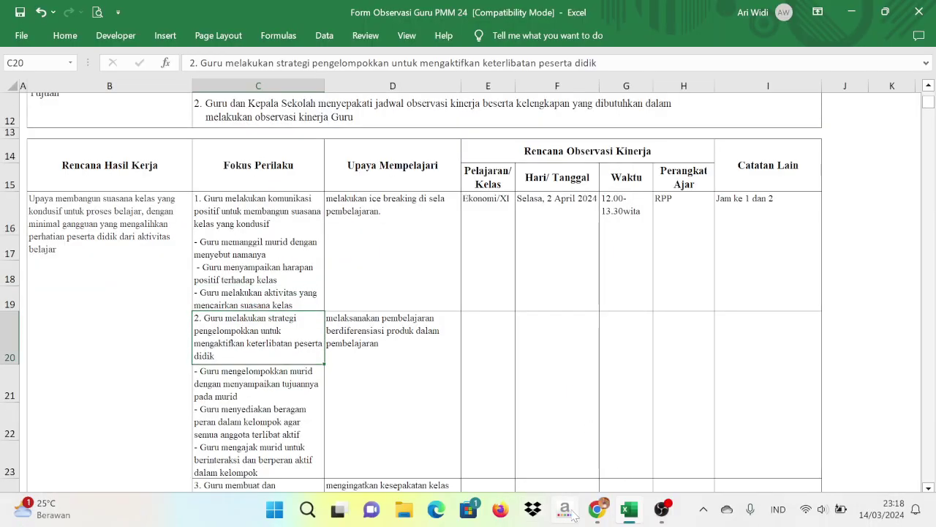
left_click(604, 512)
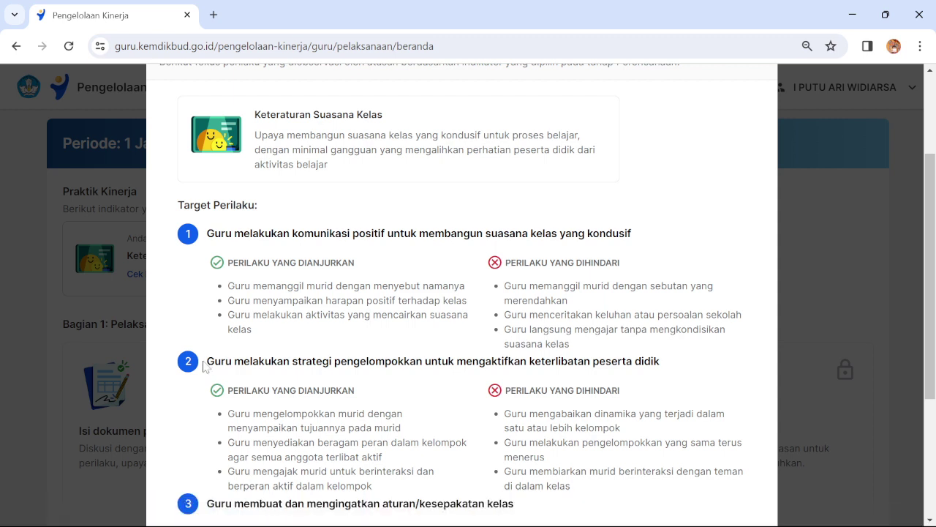
left_click_drag(207, 360, 660, 361)
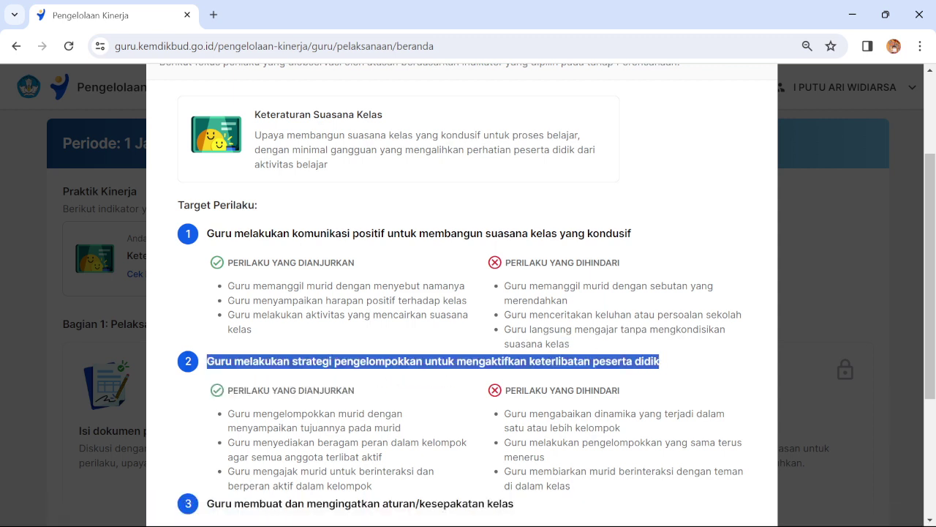
right_click(644, 358)
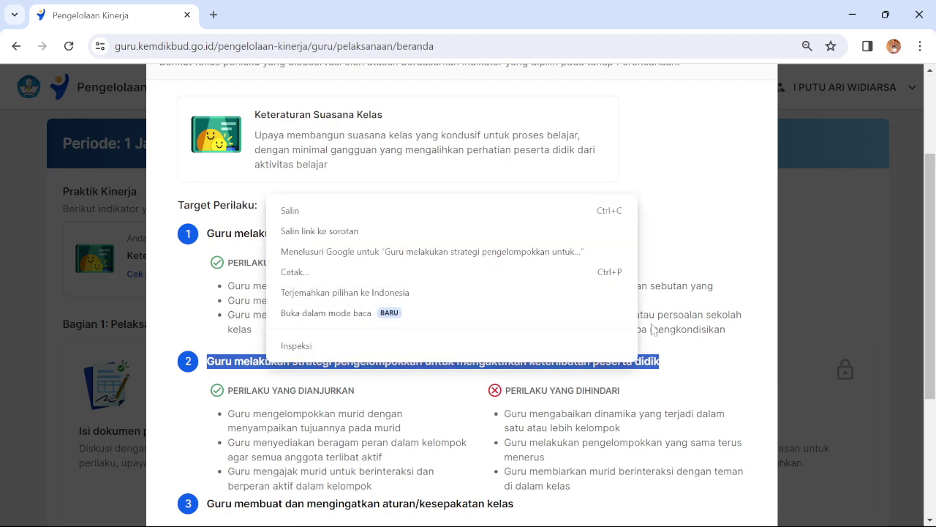
left_click(486, 220)
left_click(629, 515)
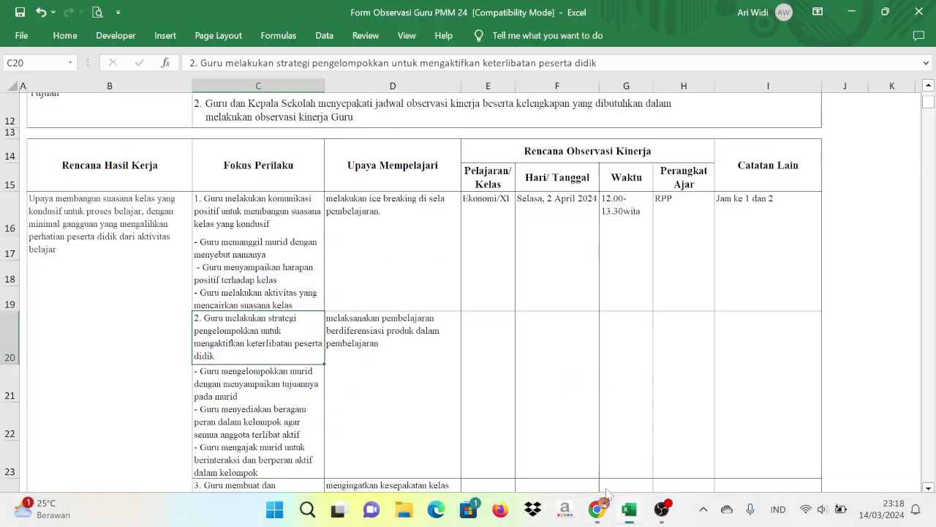
left_click(206, 102)
key("ctrl+v")
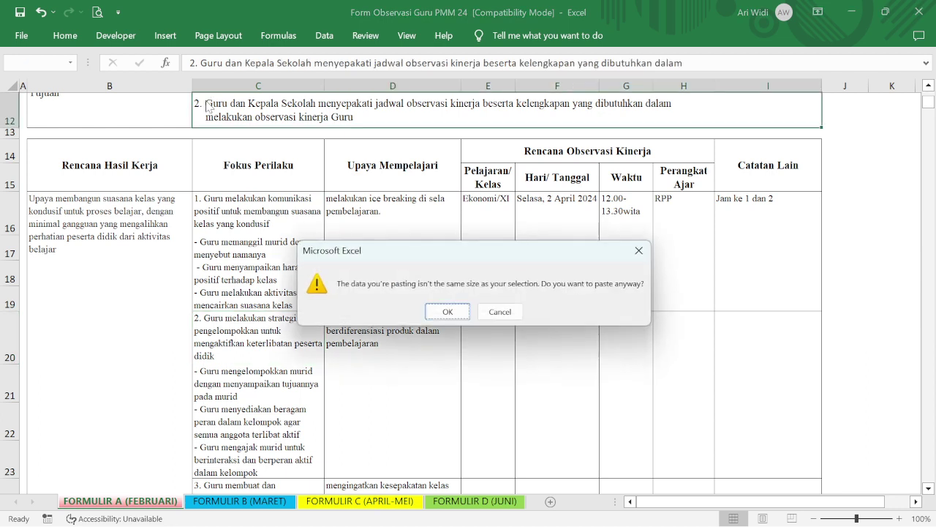
left_click(501, 313)
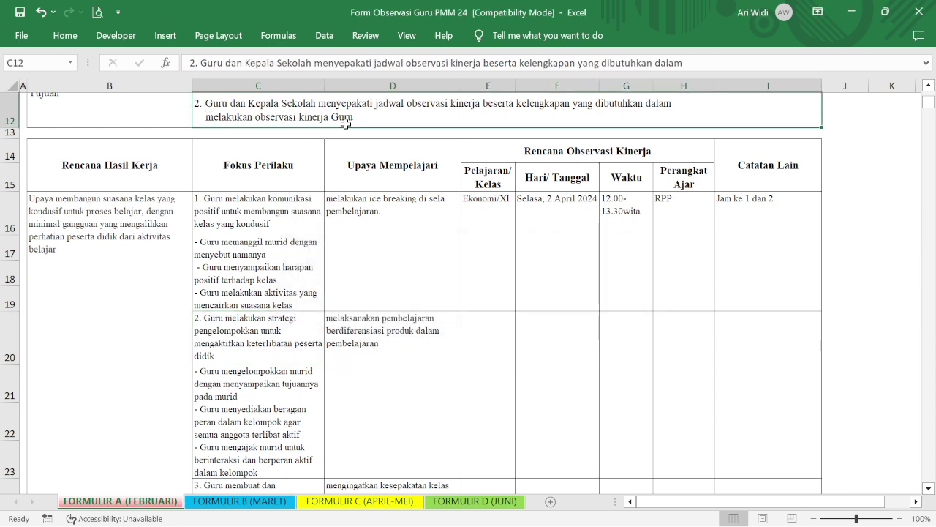
Step: Replace the text after "2." in cell C20 with the copied Target Perilaku 2 heading, using the expanded formula bar
left_click(231, 369)
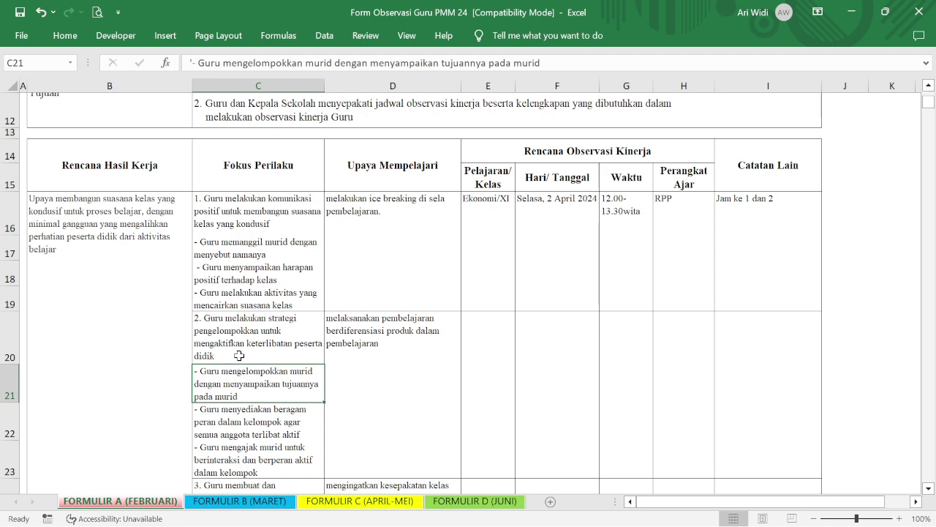
left_click(229, 316)
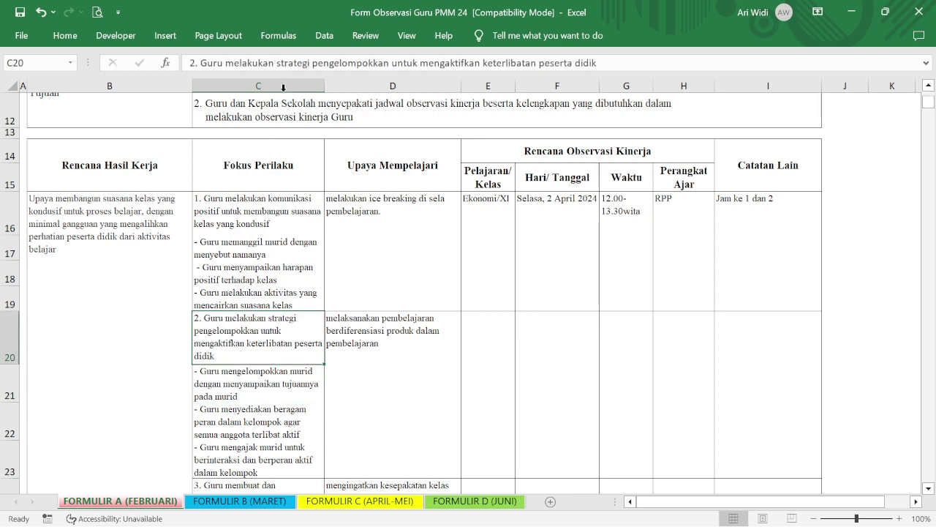
left_click(926, 64)
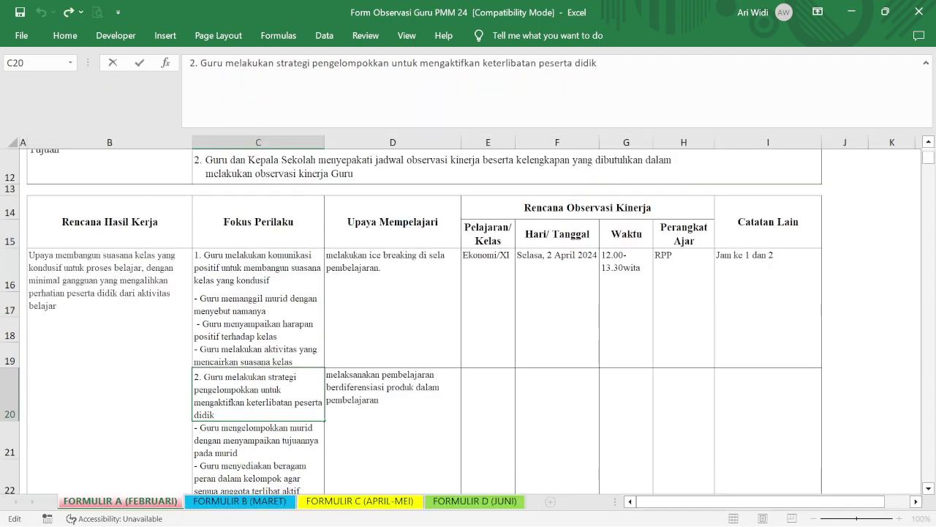
left_click_drag(597, 63, 206, 63)
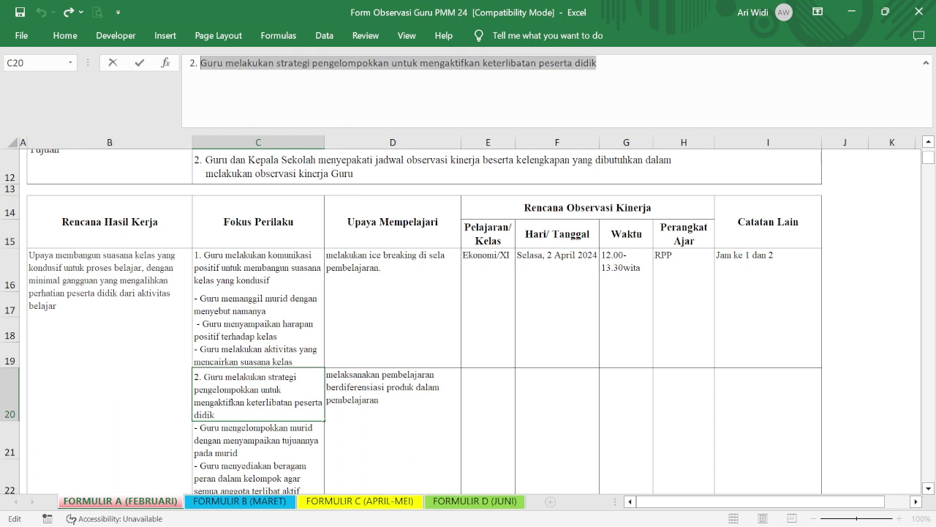
key("ctrl+v")
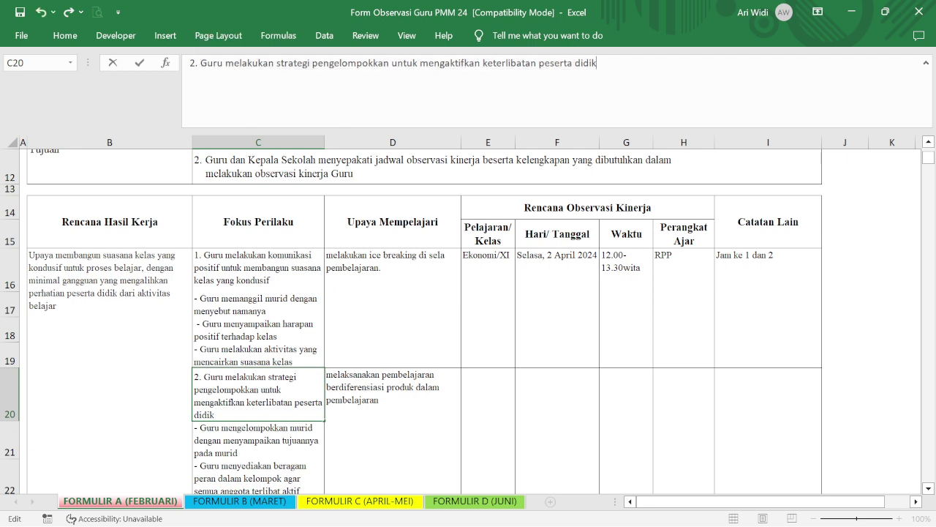
key("Return")
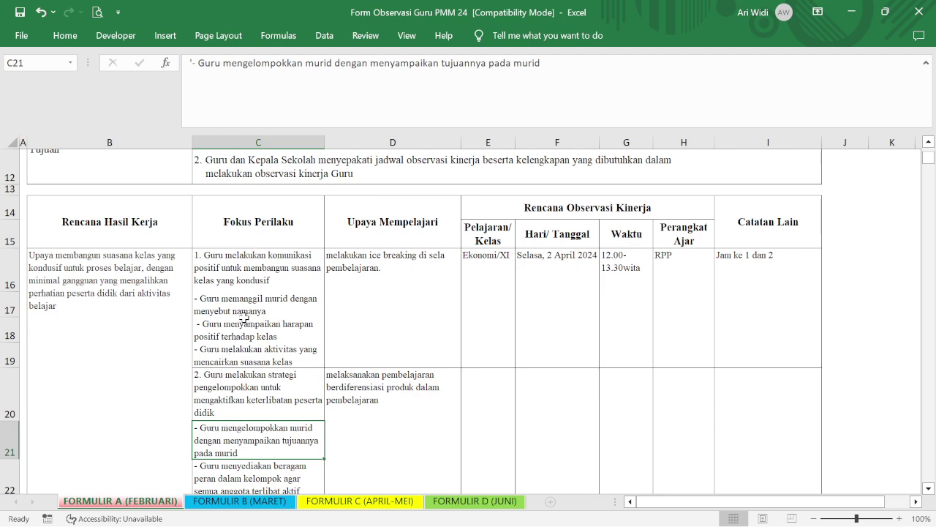
Step: Locate the third Fokus Perilaku item, highlight the Target Perilaku 3 heading in the Chrome rubric and return to Excel
scroll(245, 322, "down", 1)
scroll(222, 377, "down", 2)
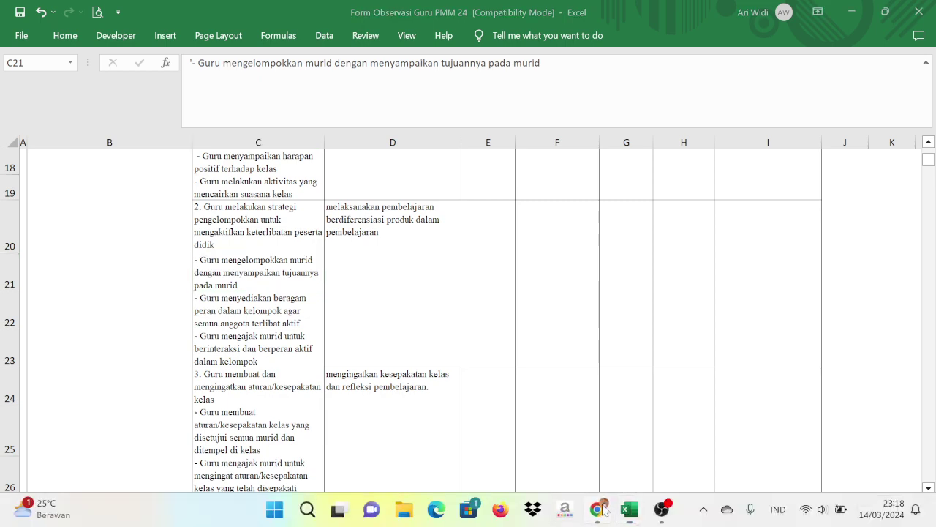
left_click(597, 509)
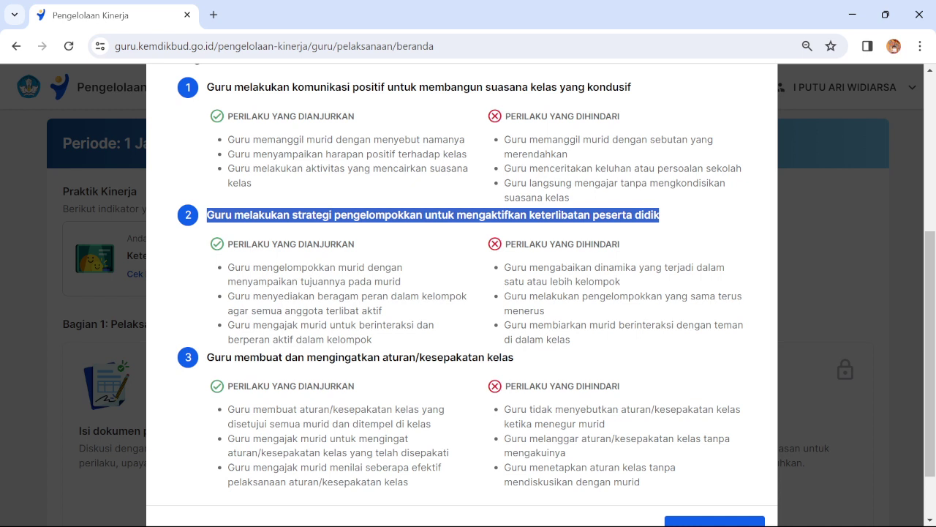
left_click_drag(207, 357, 502, 358)
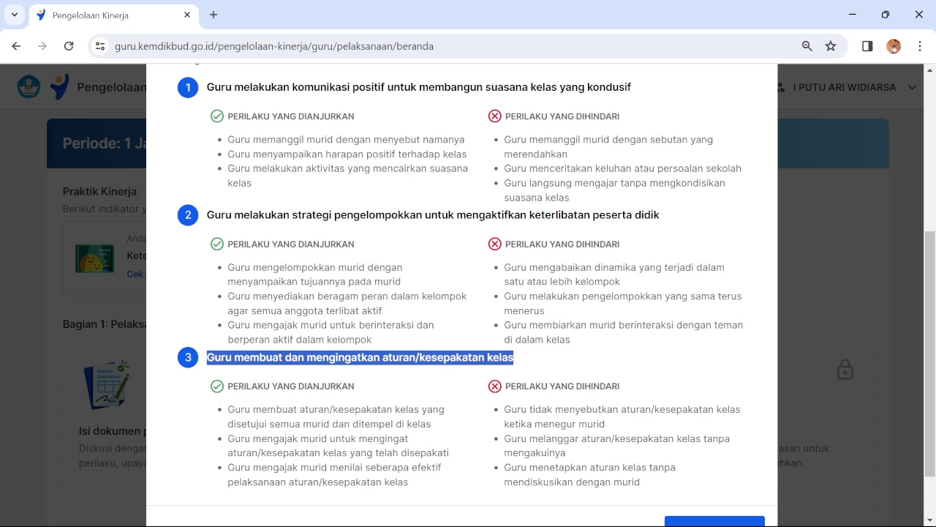
left_click(630, 510)
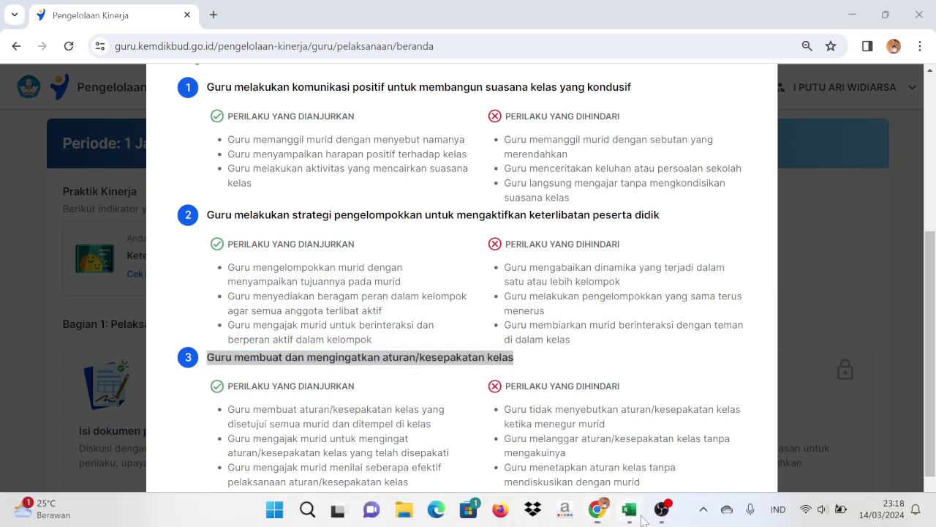
Step: Replace the text after "3." in C24 with "Guru melakukan strategi pengelompokkan untuk mengaktifkan keterlibatan peserta didik" and collapse the formula bar
left_click(264, 384)
scroll(267, 157, "down", 2)
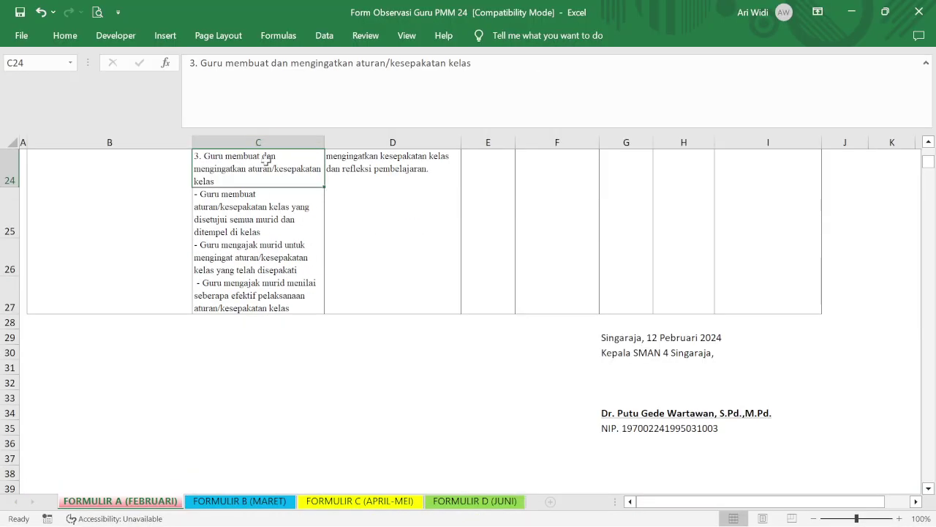
left_click_drag(472, 62, 200, 63)
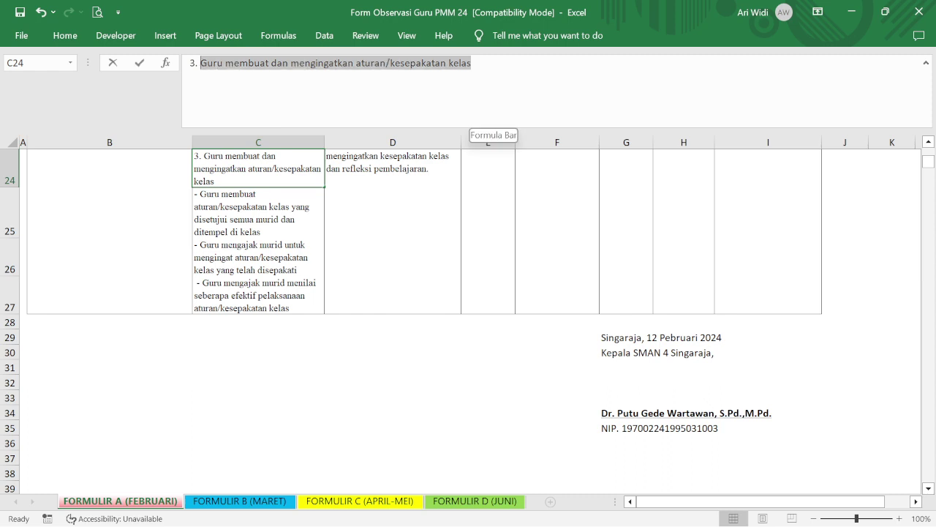
type("Guru melakukan strategi pengelompokkan untuk mengaktifkan keterlibatan peserta didik")
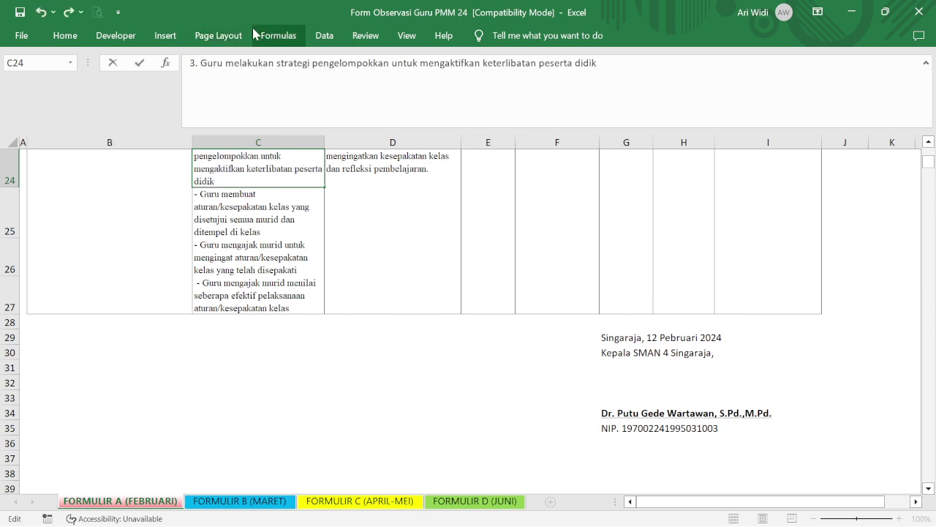
key("Return")
left_click(926, 63)
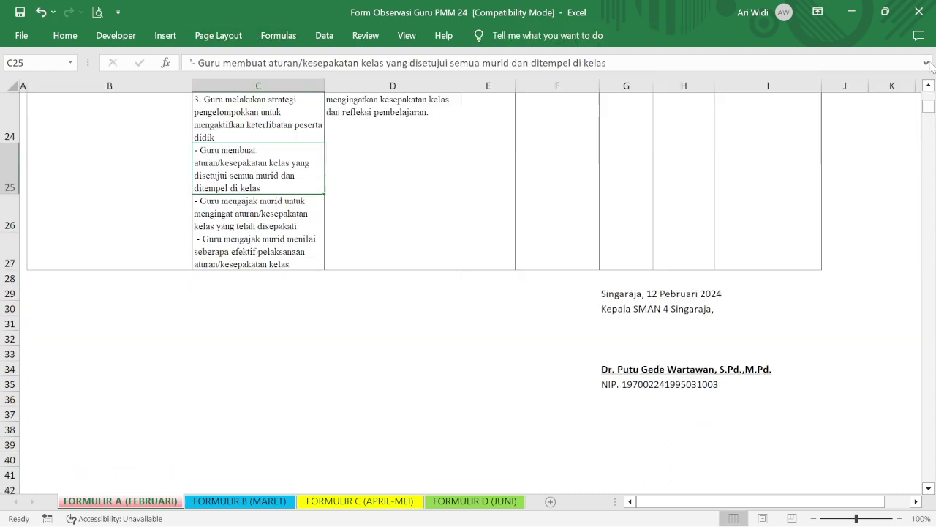
Step: Review the third Fokus Perilaku's sub-points in C25 to C27 and compare the form with the target behaviours in the Chrome rubric
left_click(242, 206)
left_click(238, 252)
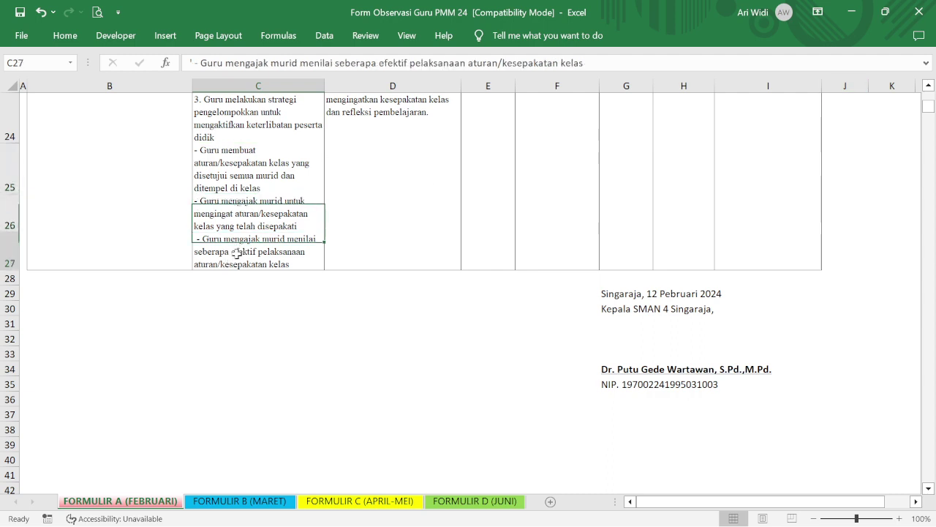
left_click(246, 191)
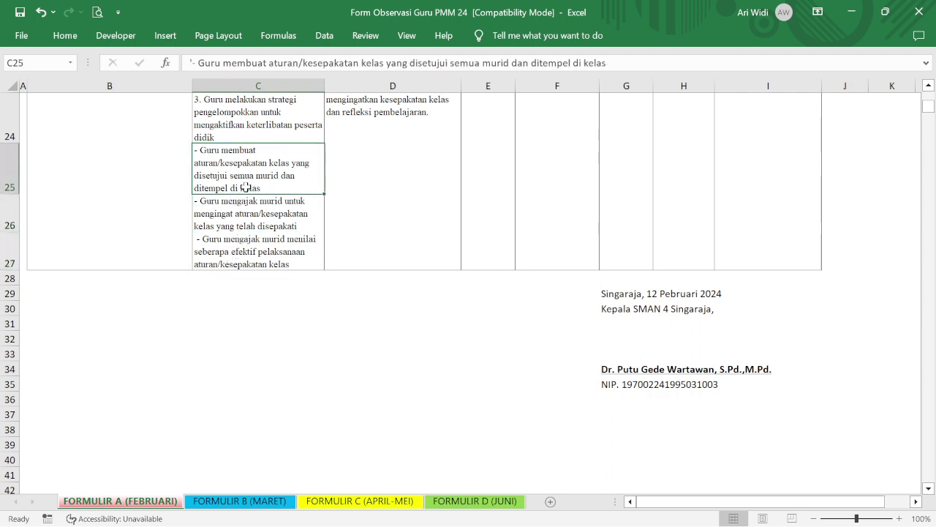
left_click(265, 217)
left_click(257, 255)
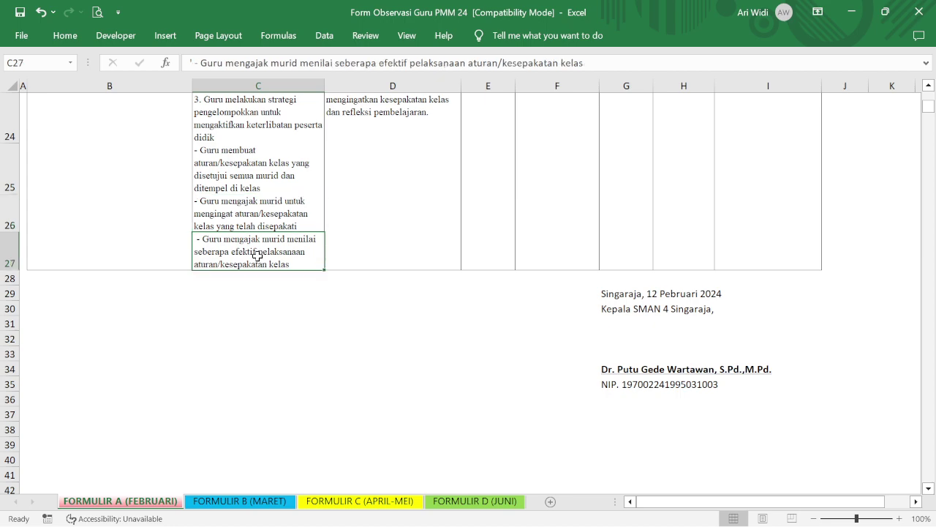
scroll(258, 254, "up", 1)
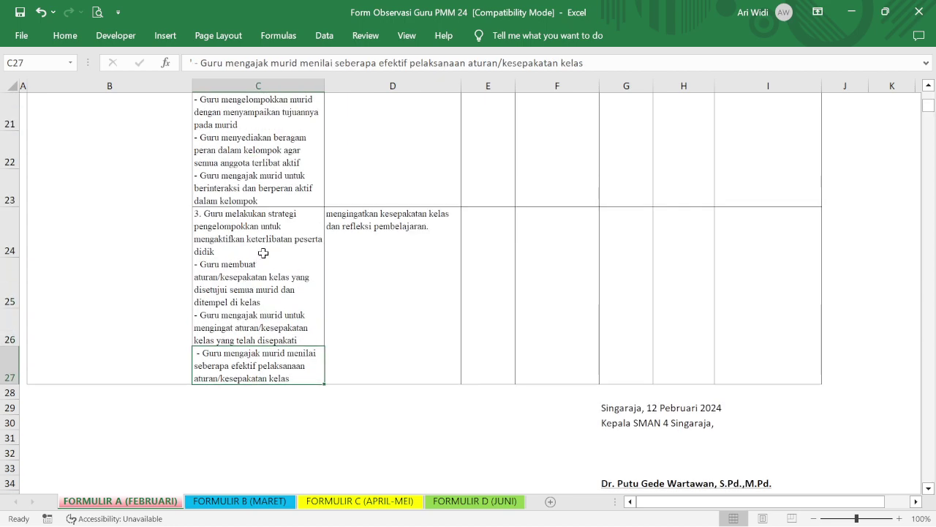
scroll(263, 253, "up", 4)
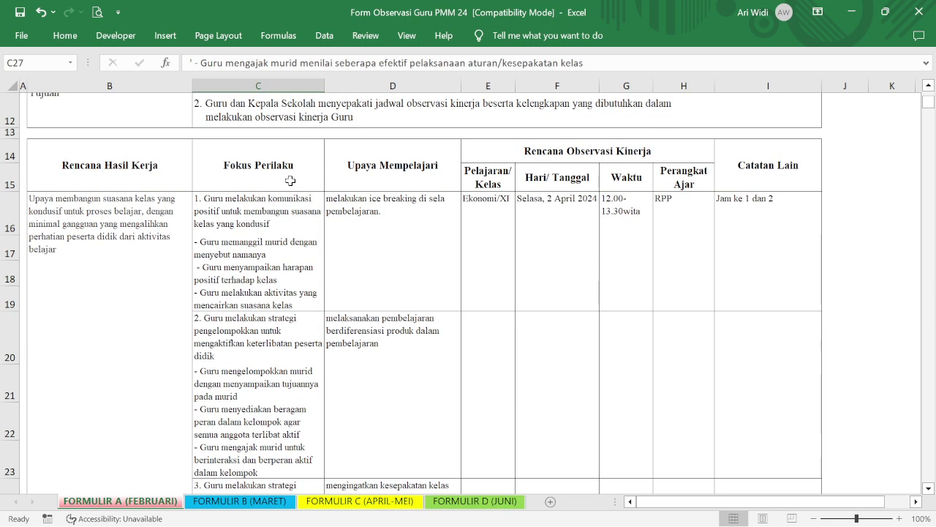
mouse_move(633, 514)
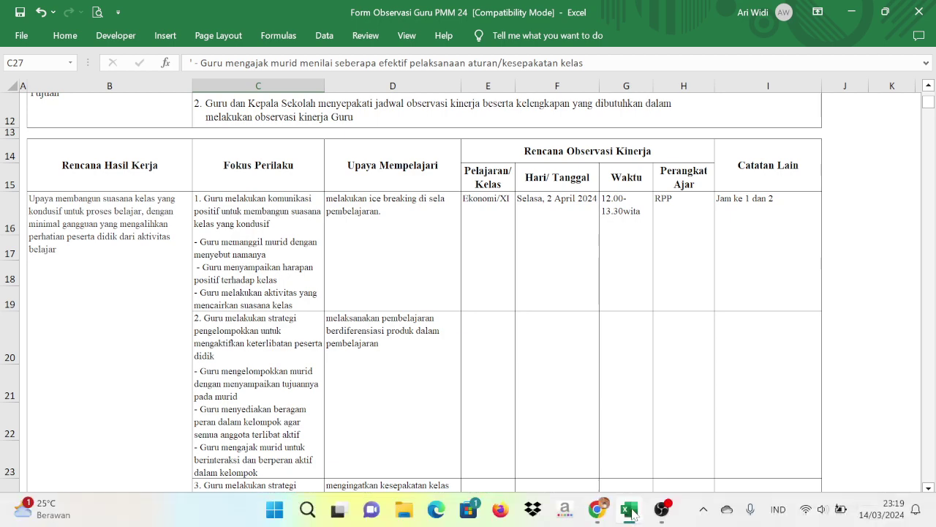
left_click(598, 510)
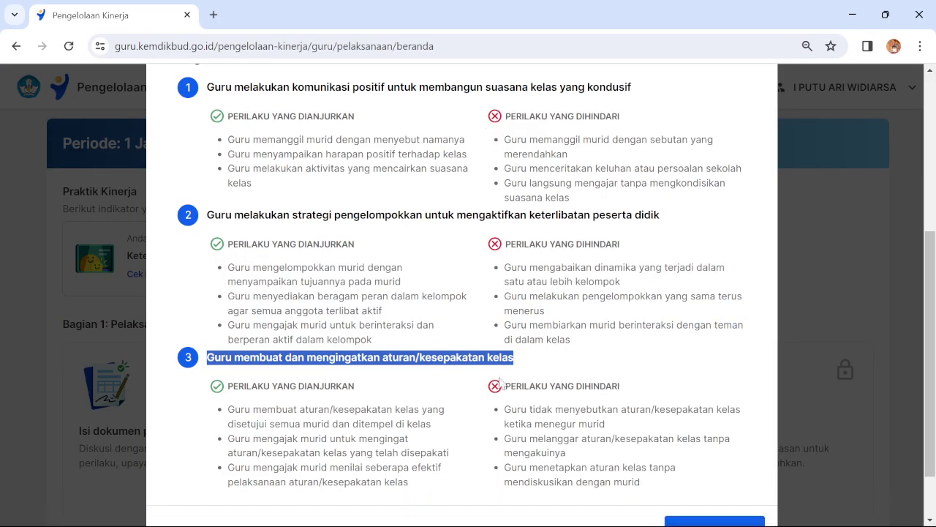
left_click(627, 515)
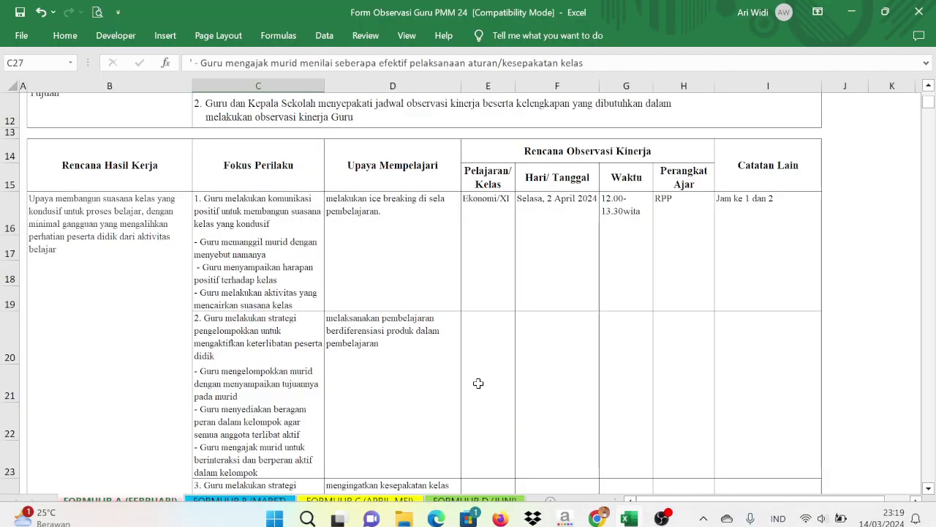
scroll(479, 383, "down", 2)
scroll(434, 286, "up", 2)
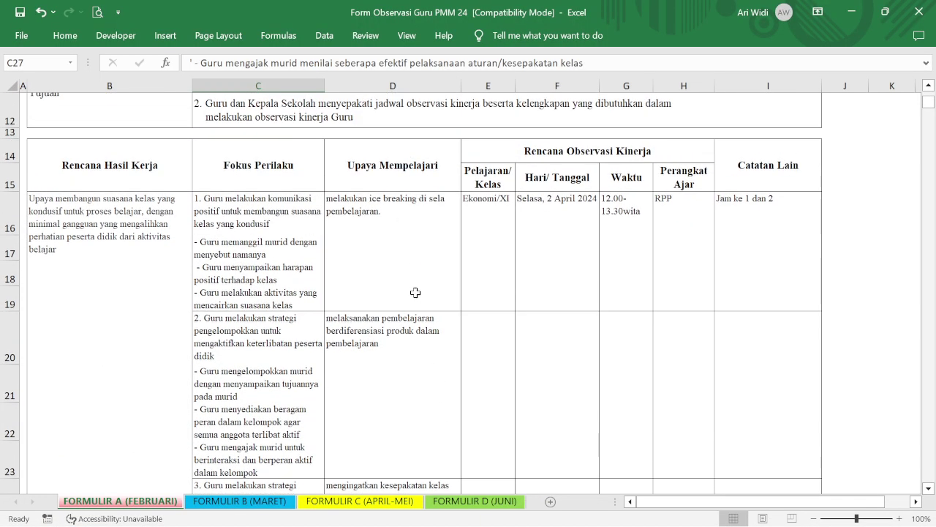
Step: Examine the Upaya Mempelajari entries for the first and second target behaviours in D16 and D20
left_click(412, 242)
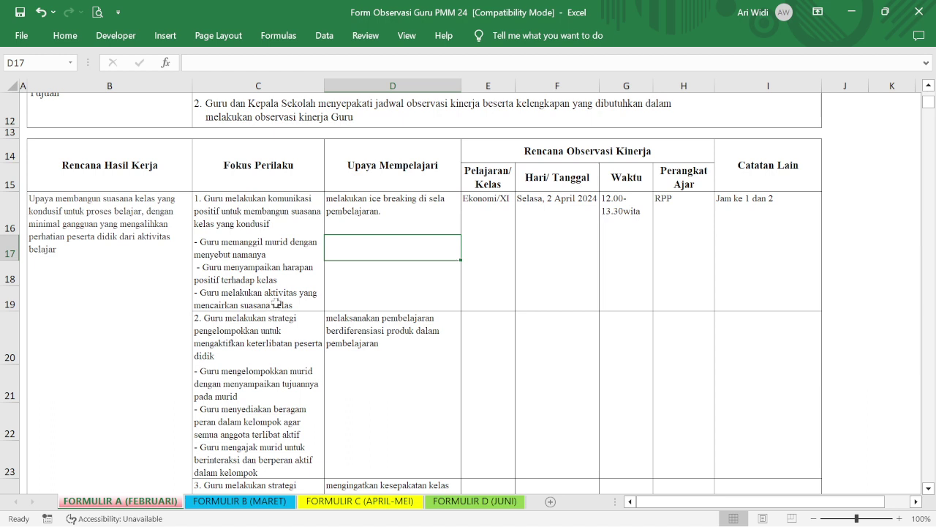
left_click(353, 215)
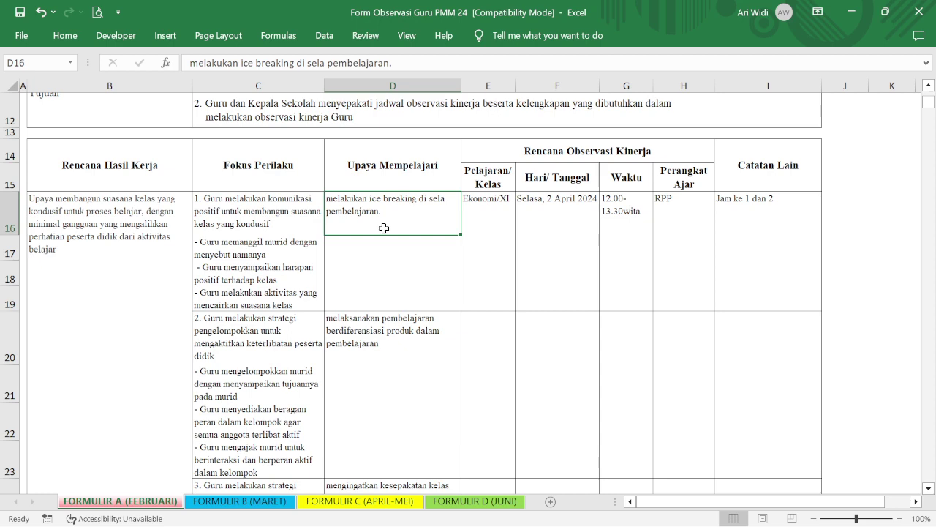
scroll(384, 229, "down", 1)
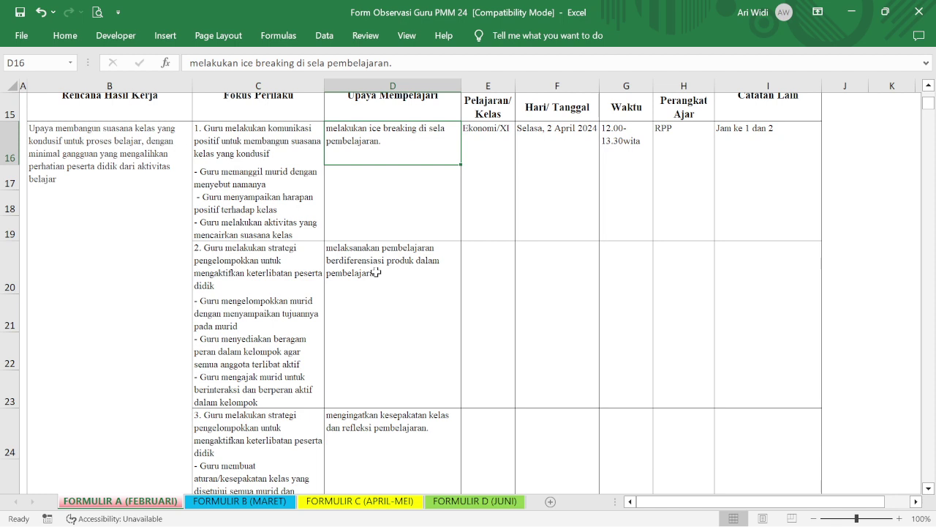
left_click(376, 272)
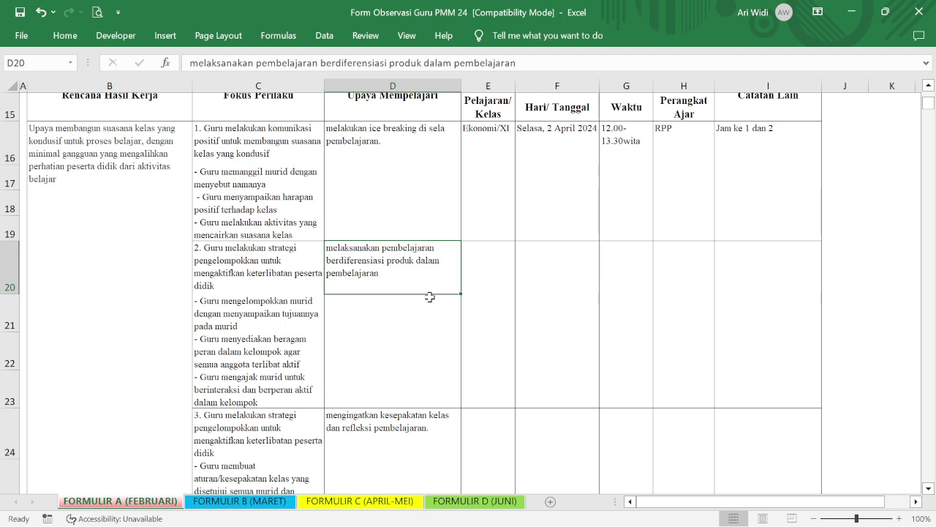
scroll(429, 296, "down", 2)
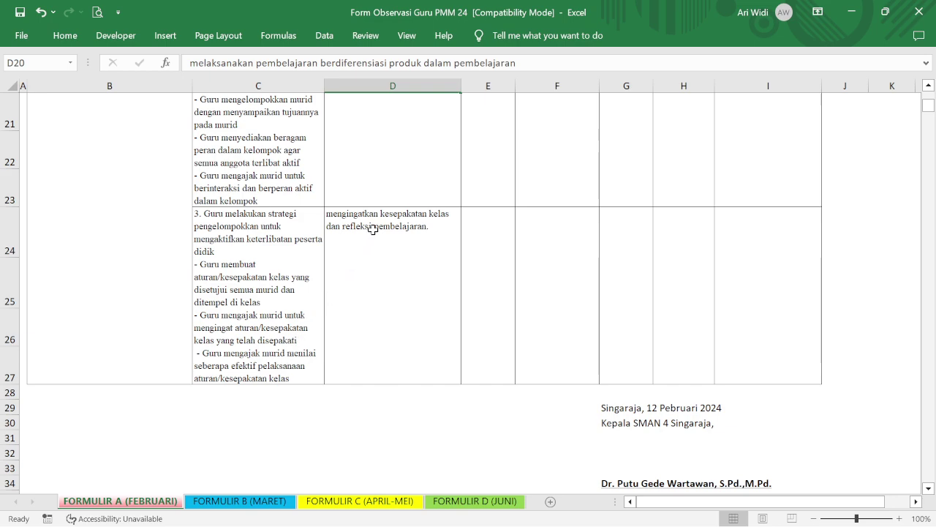
scroll(377, 226, "up", 1)
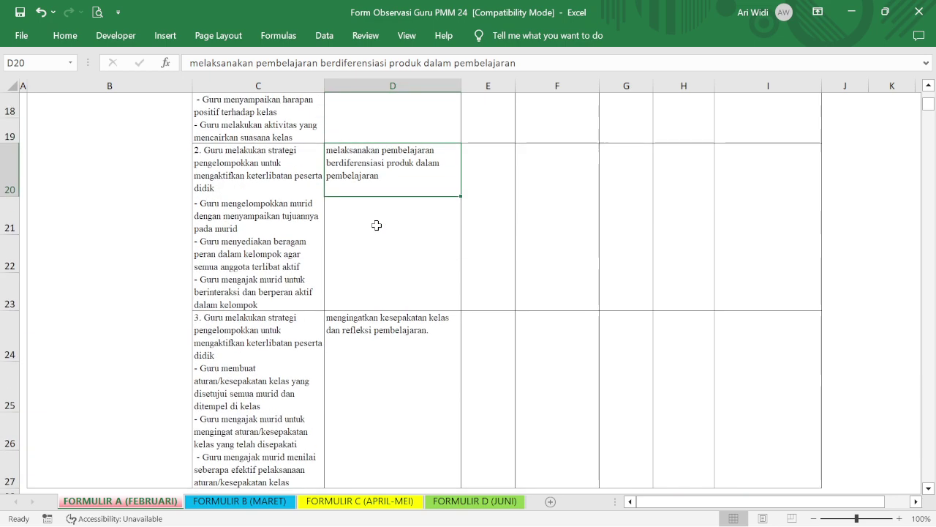
scroll(377, 226, "down", 1)
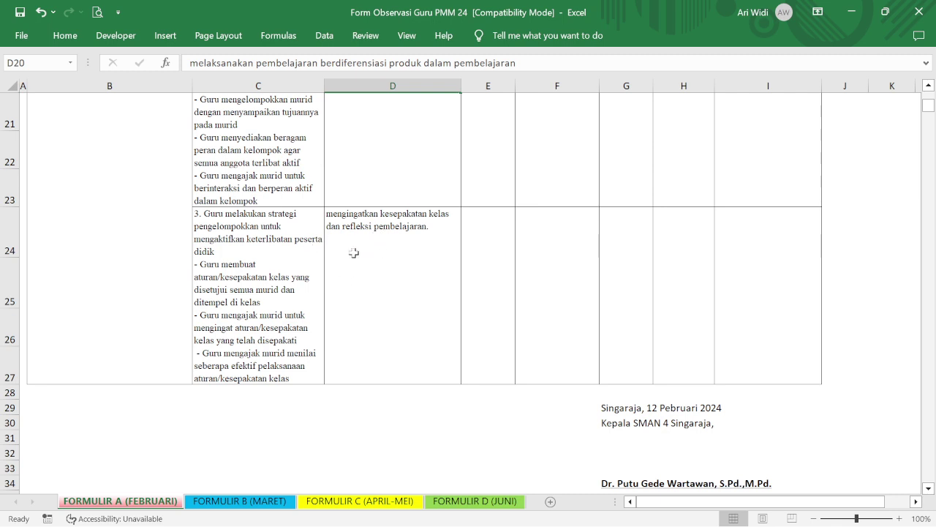
Step: Examine the Upaya Mempelajari entry in D24 and go over the column's entries against all three target behaviours
left_click(382, 242)
scroll(464, 267, "up", 2)
scroll(463, 267, "down", 2)
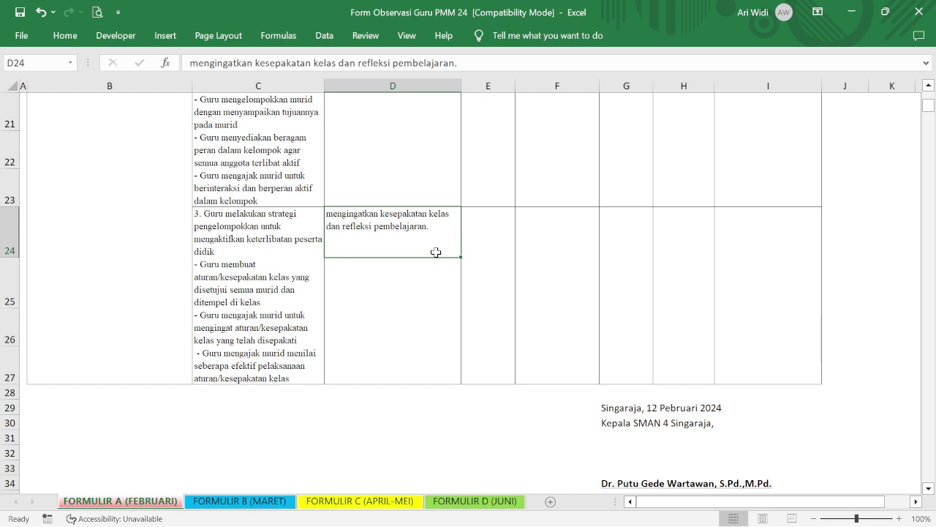
scroll(436, 253, "up", 2)
scroll(436, 252, "down", 1)
scroll(436, 252, "up", 3)
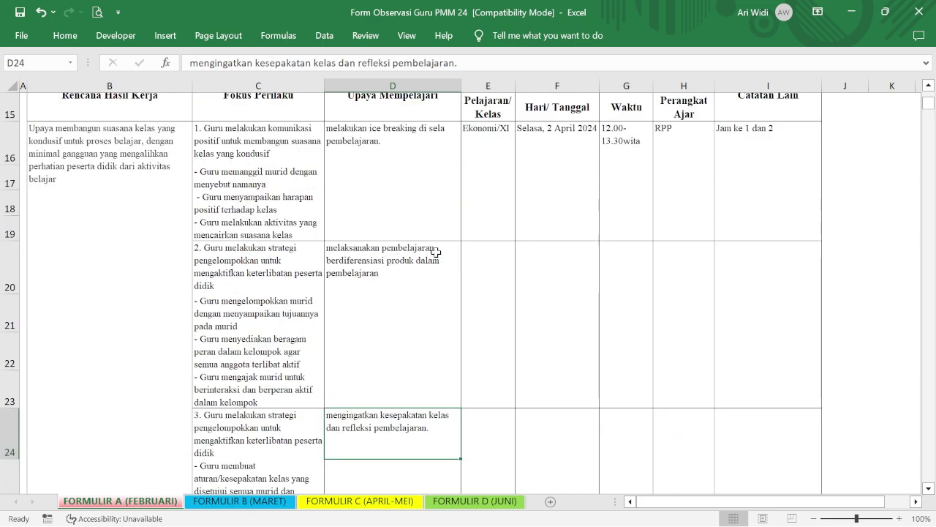
scroll(436, 252, "down", 3)
scroll(436, 253, "up", 2)
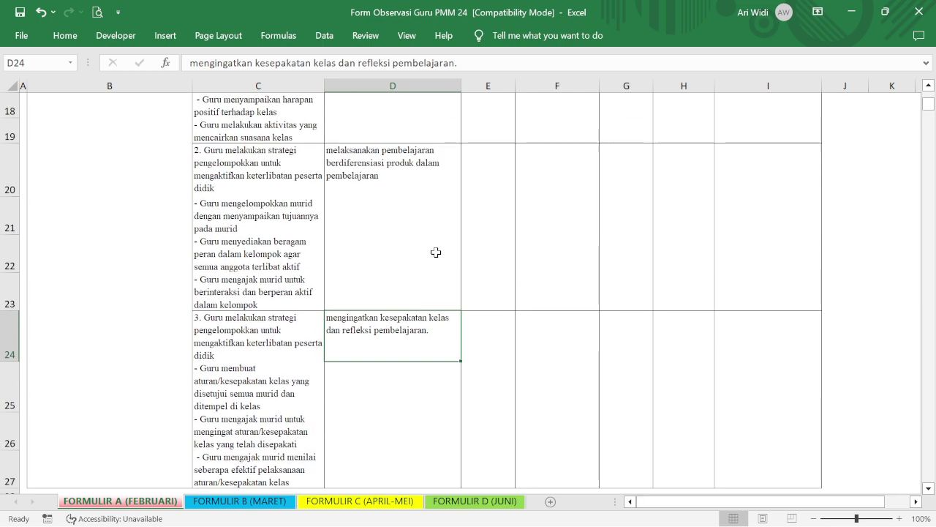
scroll(436, 252, "up", 1)
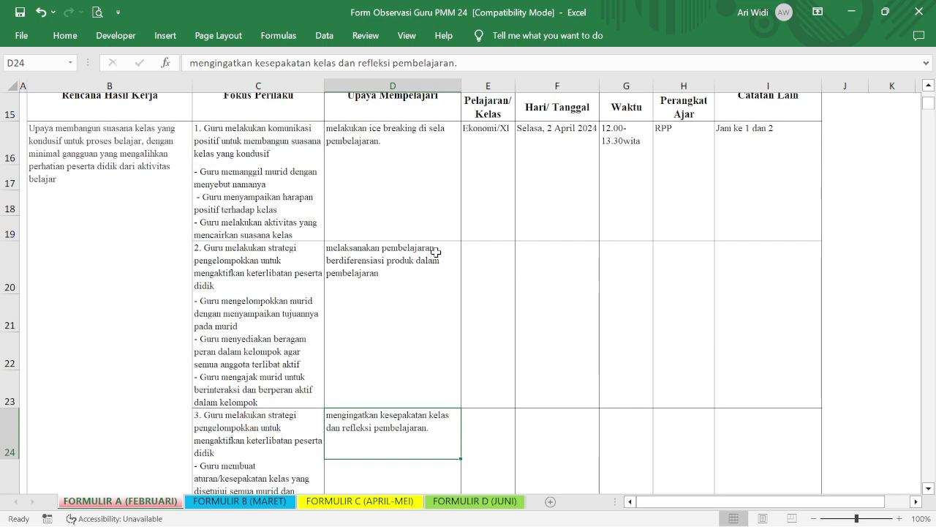
left_click(436, 249)
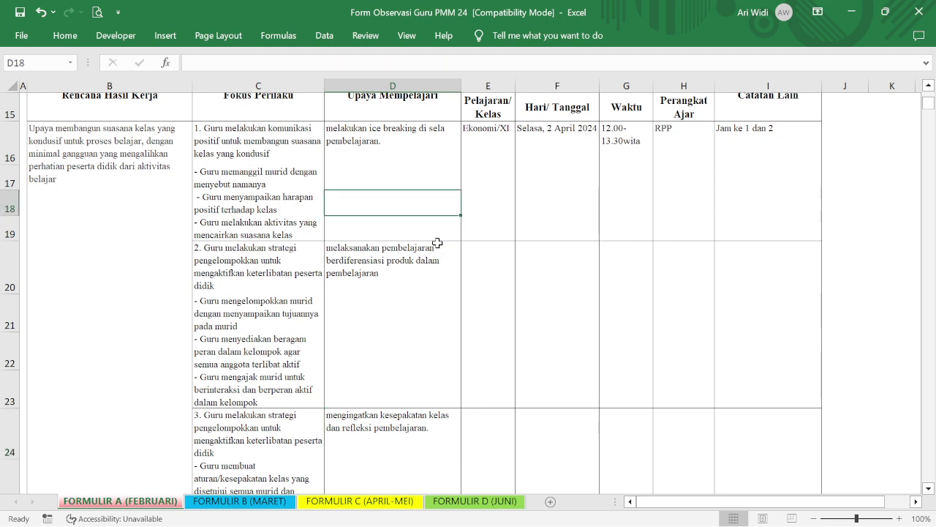
left_click(435, 208)
left_click(433, 261)
scroll(439, 315, "down", 1)
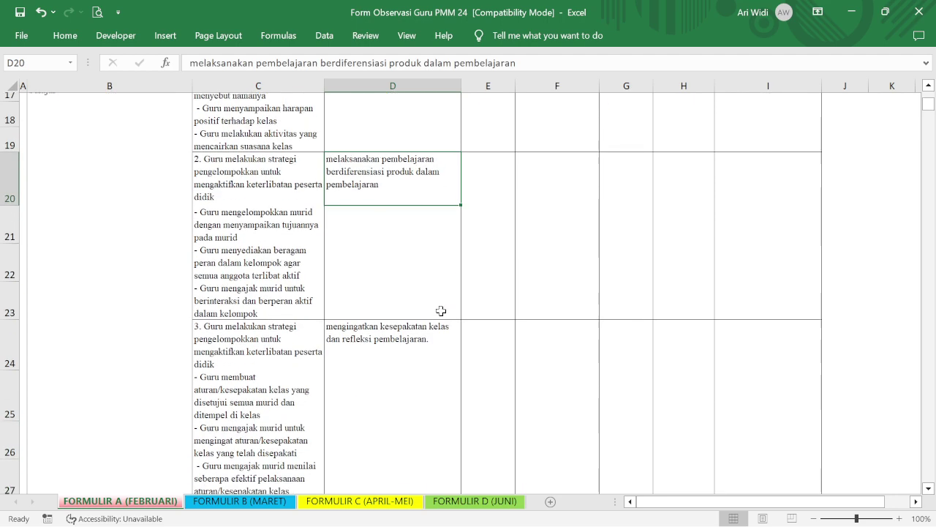
left_click(424, 339)
scroll(428, 307, "up", 2)
scroll(430, 289, "down", 1)
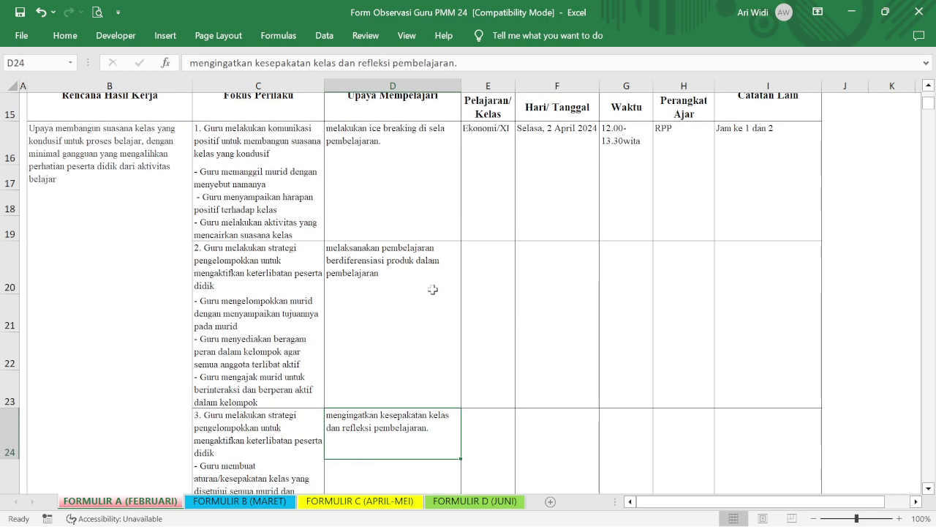
scroll(433, 290, "up", 1)
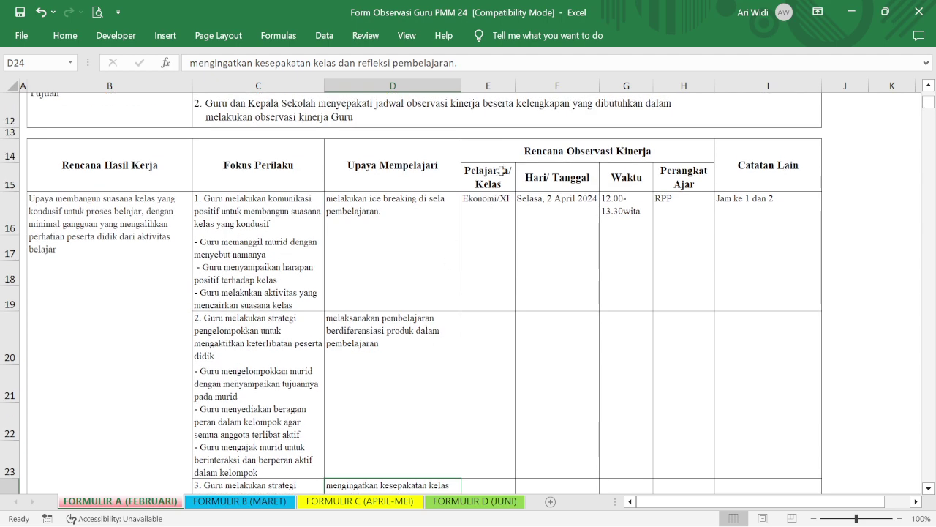
Step: Check the Pelajaran/Kelas and Hari/Tanggal entries in row 16, and replace the Perangkat Ajar entry in H16 with "Modul Ajar"
left_click(487, 215)
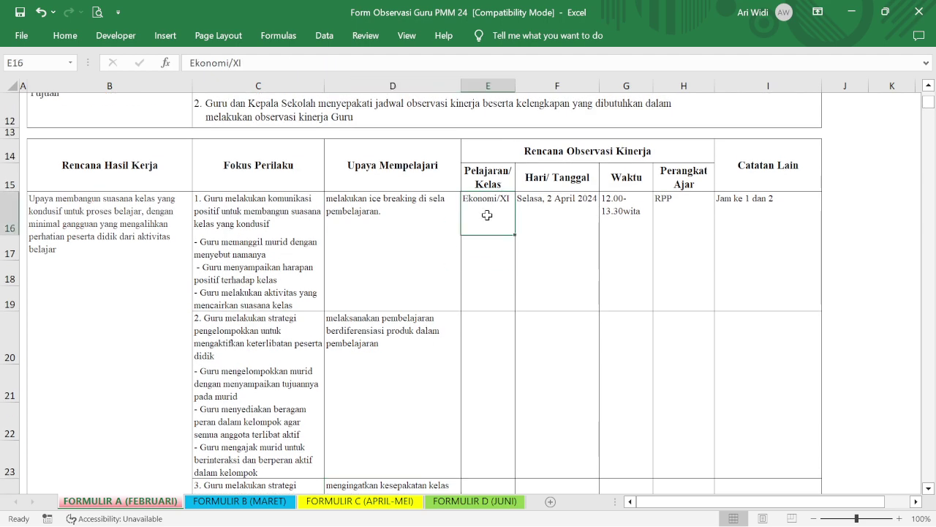
left_click(558, 228)
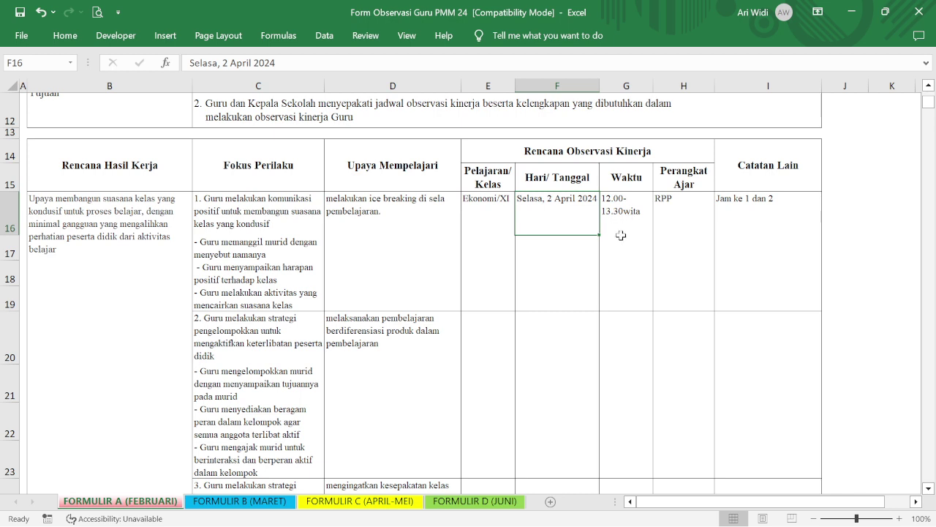
left_click(672, 204)
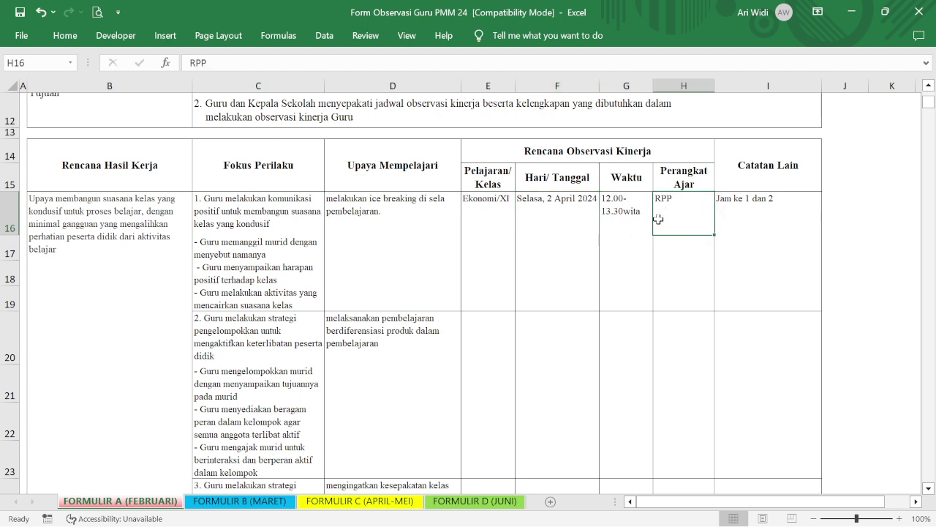
type("Mod")
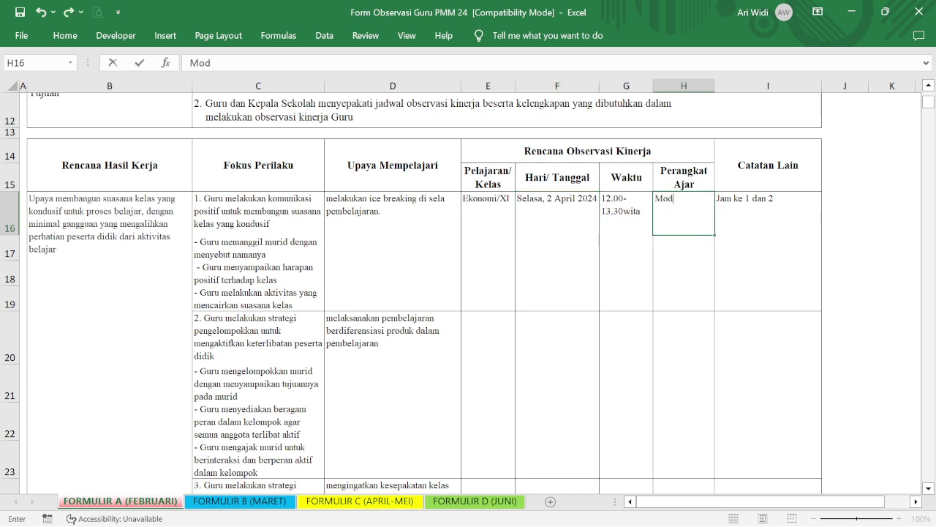
type("ul Ajar")
key("Return")
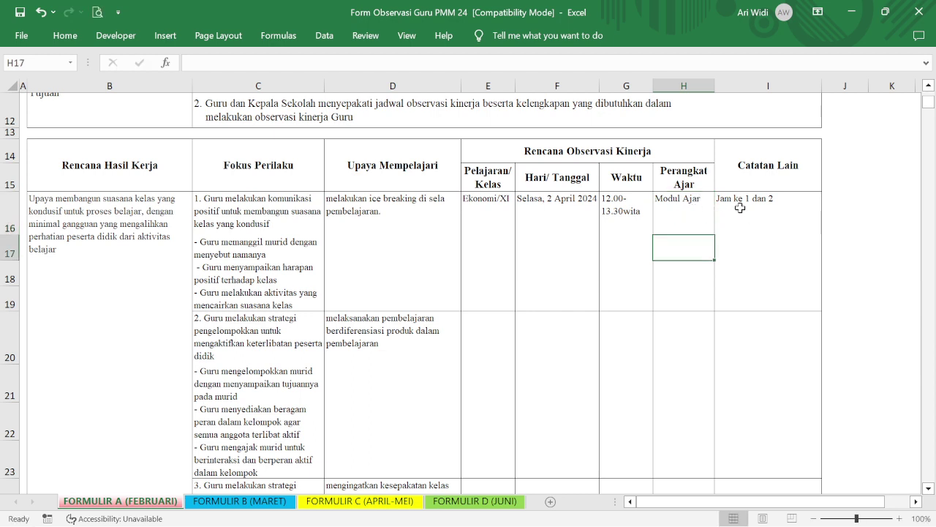
Step: Change the lesson hours in the Catatan Lain entry in I16 so it reads "Jam ke 7 dan 8"
left_click(781, 204)
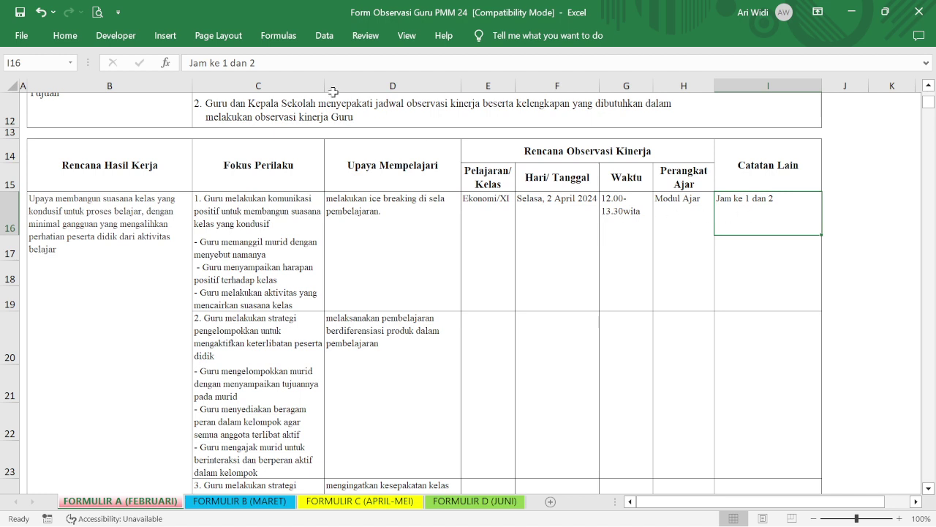
left_click(225, 63)
double_click(225, 63)
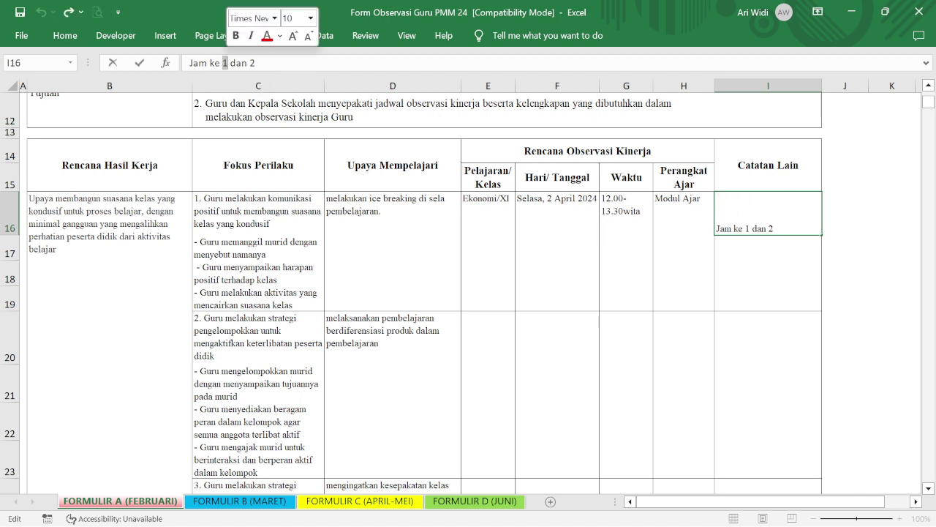
type("7")
double_click(252, 63)
type("8")
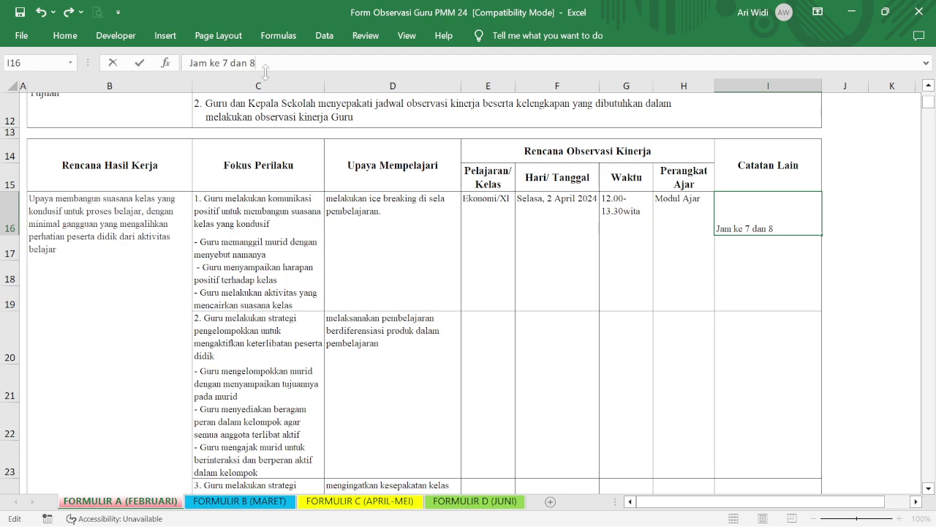
key("Return")
scroll(558, 265, "down", 3)
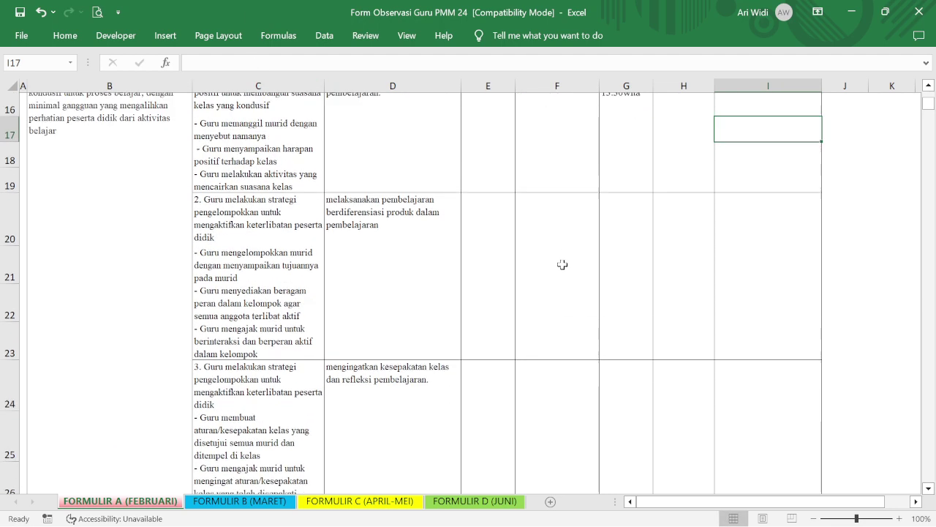
scroll(562, 265, "up", 3)
scroll(444, 322, "down", 1)
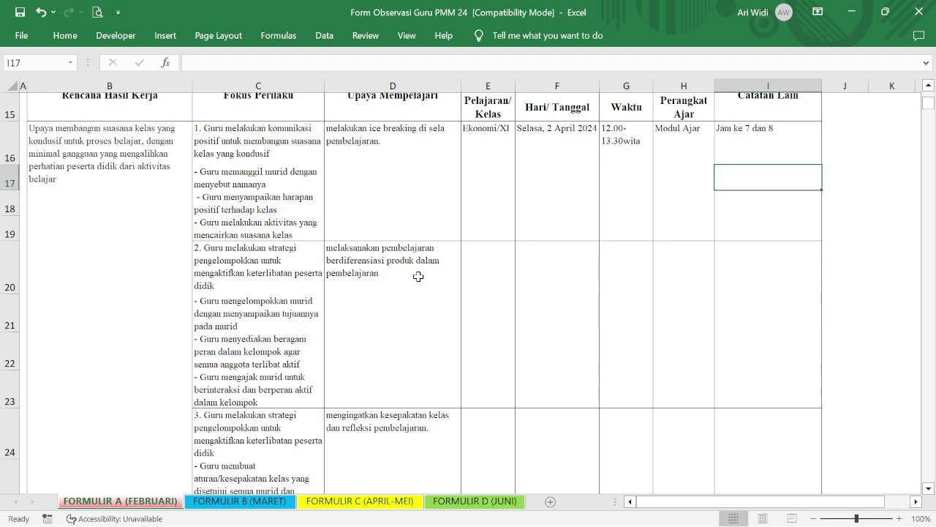
scroll(419, 292, "down", 1)
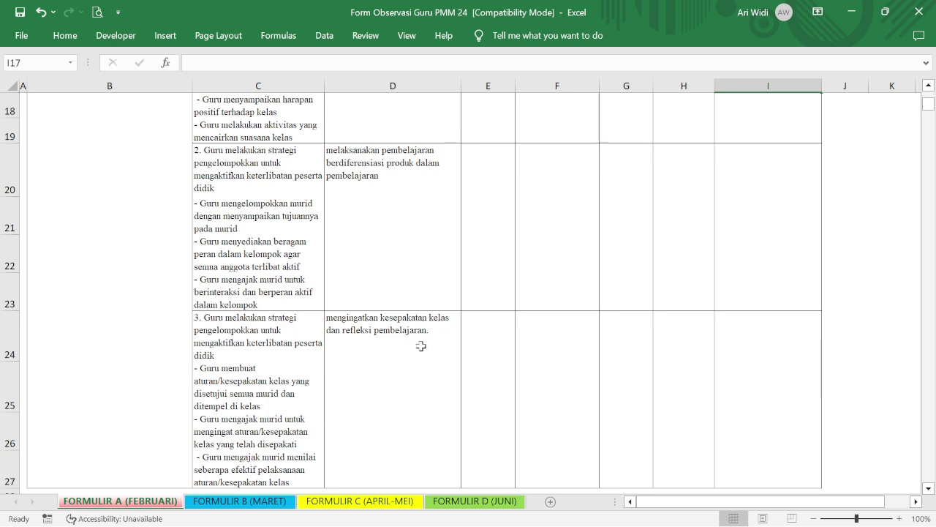
Step: Review the remaining rows of the observation plan down to row 27 and the place-and-date line in G29
scroll(461, 276, "up", 1)
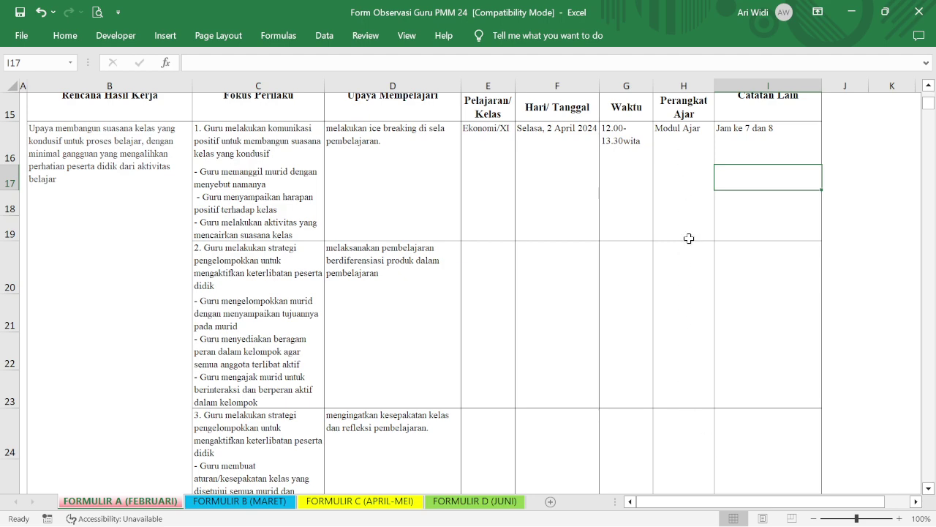
scroll(654, 222, "down", 2)
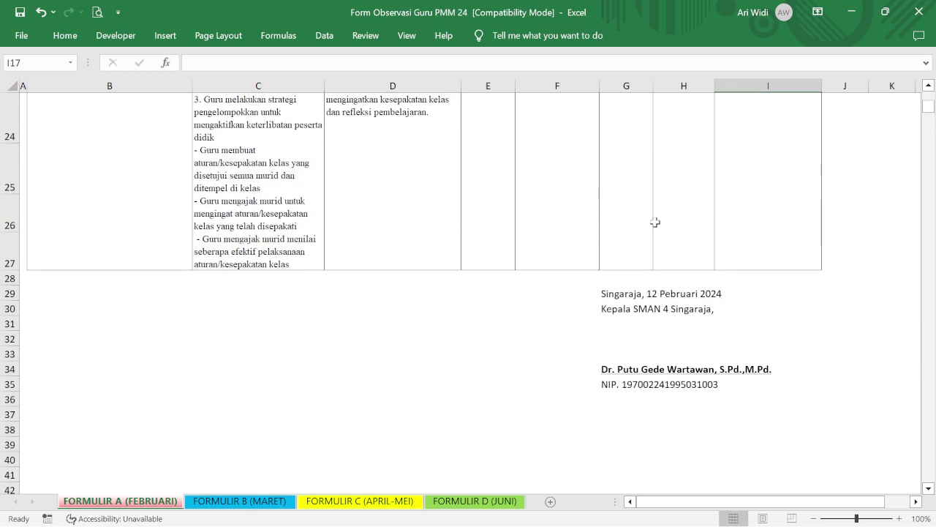
scroll(654, 222, "up", 2)
scroll(651, 217, "down", 1)
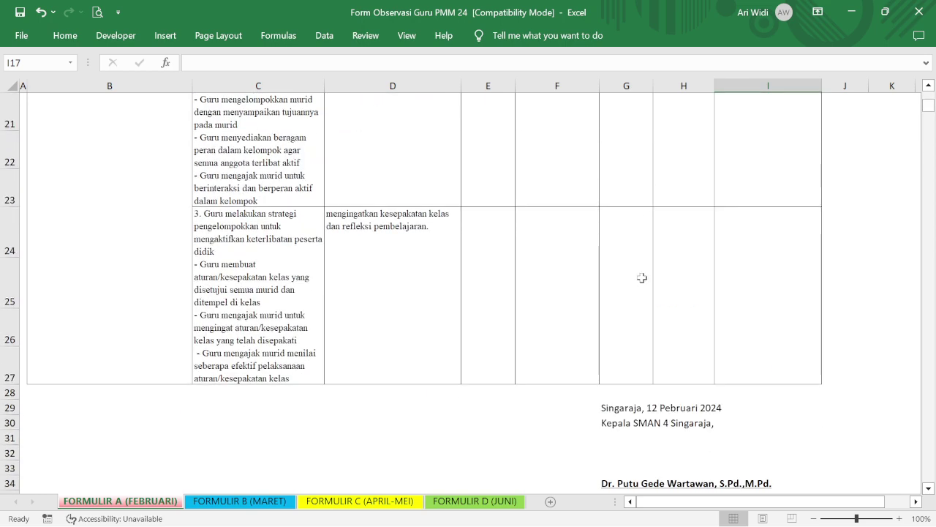
scroll(641, 278, "up", 1)
scroll(641, 275, "down", 3)
scroll(604, 202, "up", 1)
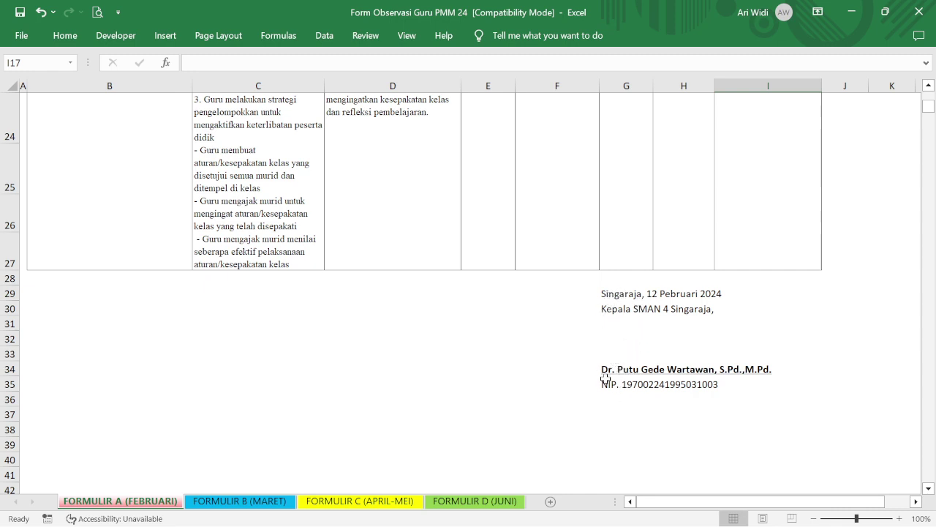
left_click(621, 295)
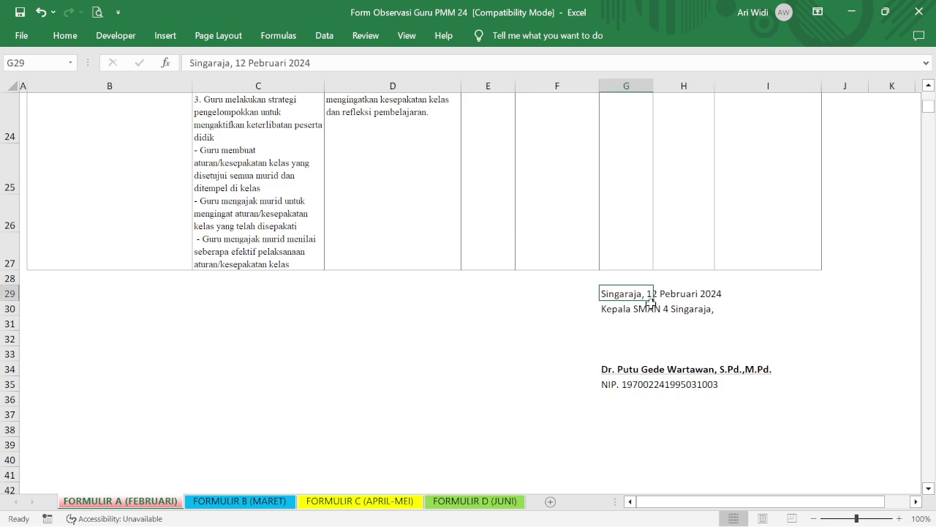
Step: Compare the signature block's date on Formulir A with the header details and the observation plan entries
scroll(650, 302, "up", 5)
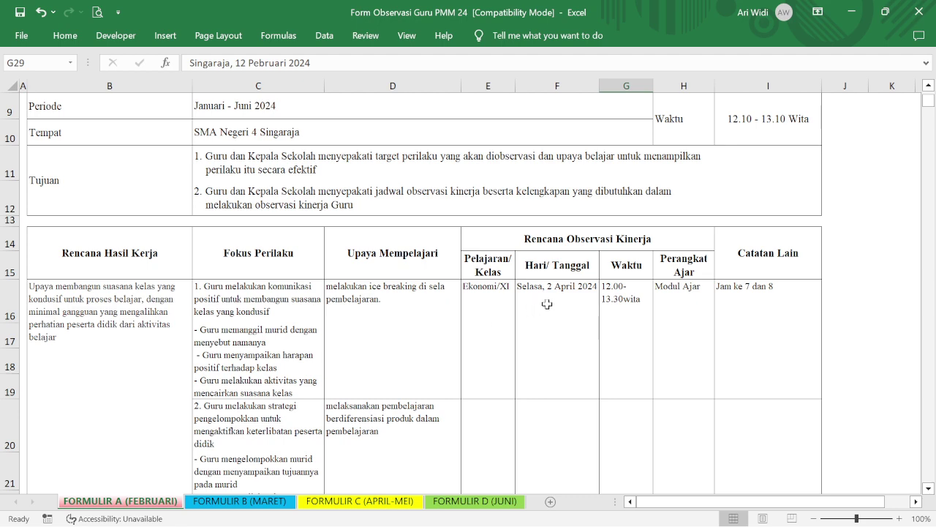
scroll(585, 286, "down", 6)
scroll(623, 269, "up", 2)
scroll(623, 270, "down", 1)
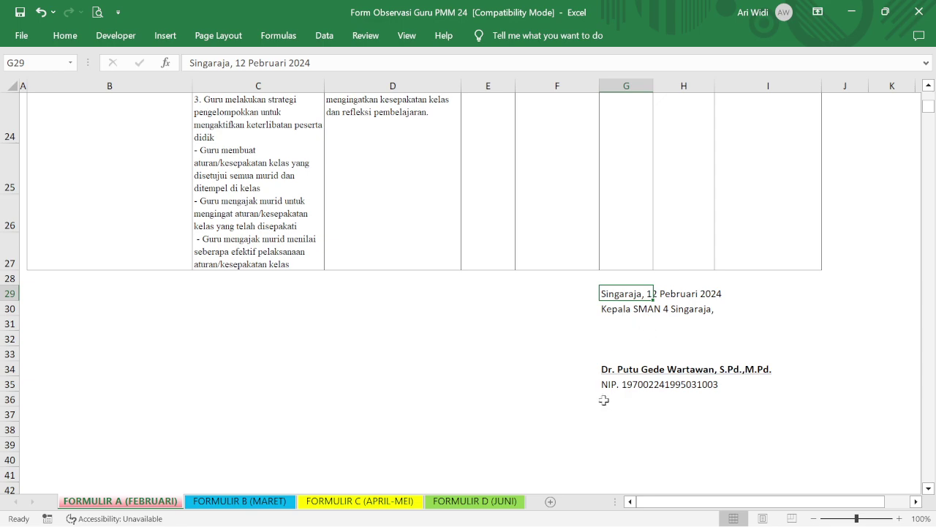
scroll(623, 376, "up", 5)
scroll(626, 340, "up", 4)
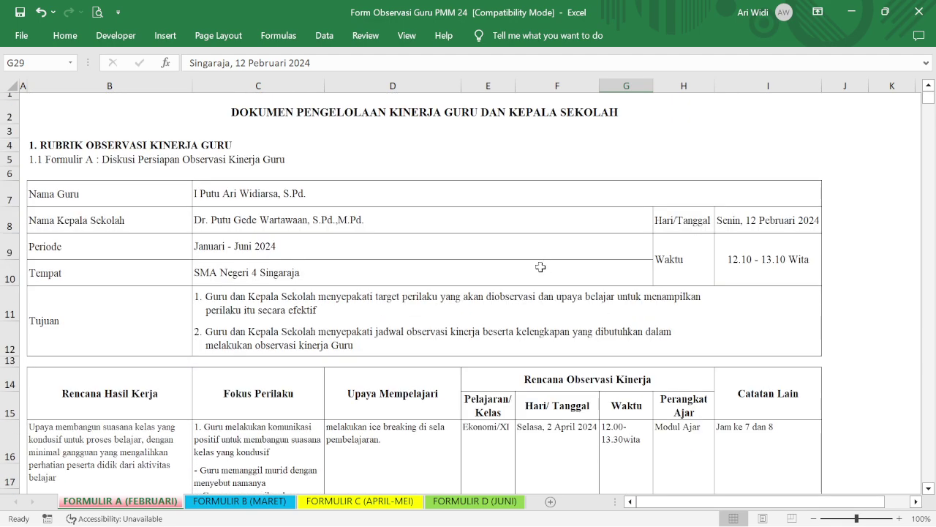
scroll(537, 259, "down", 6)
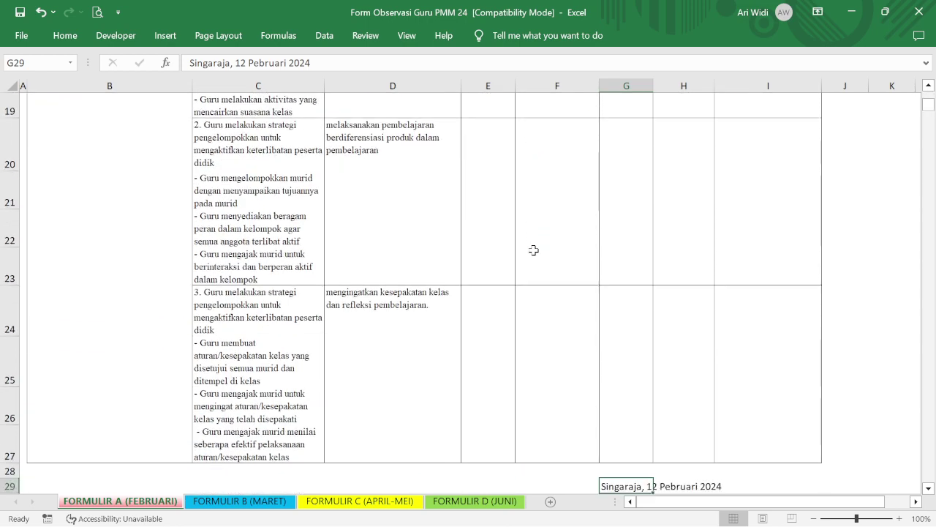
scroll(534, 250, "up", 6)
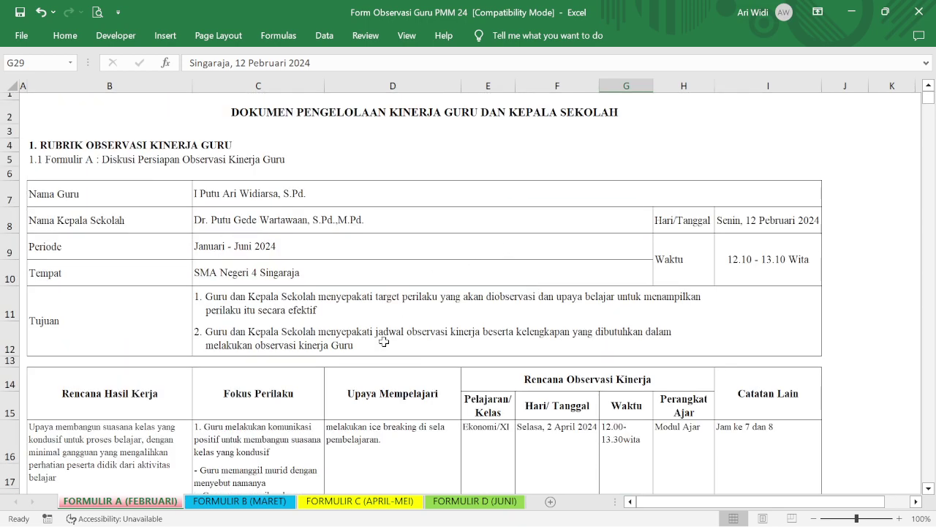
Step: Open the FORMULIR B (MARET) sheet and examine the formulas behind the Nama Guru and Nama Kepala Sekolah entries
left_click(239, 501)
scroll(247, 448, "up", 8)
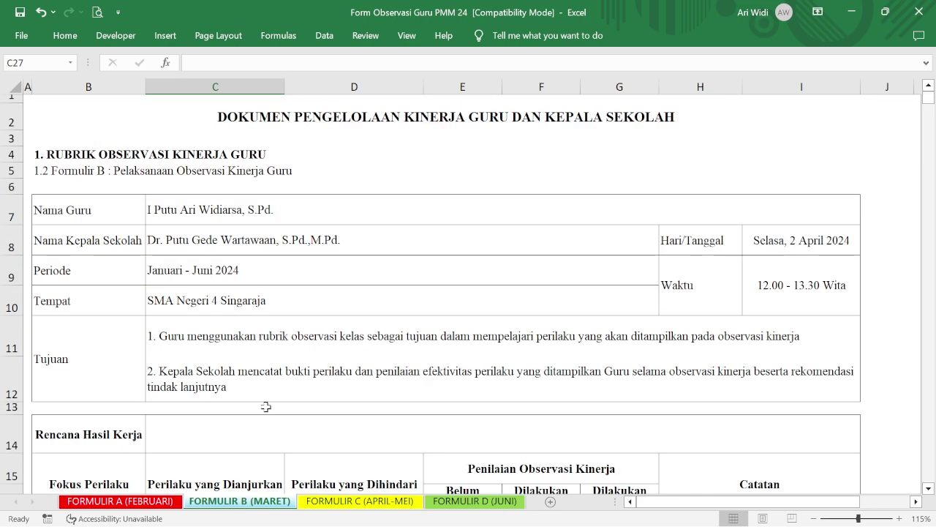
left_click(333, 185)
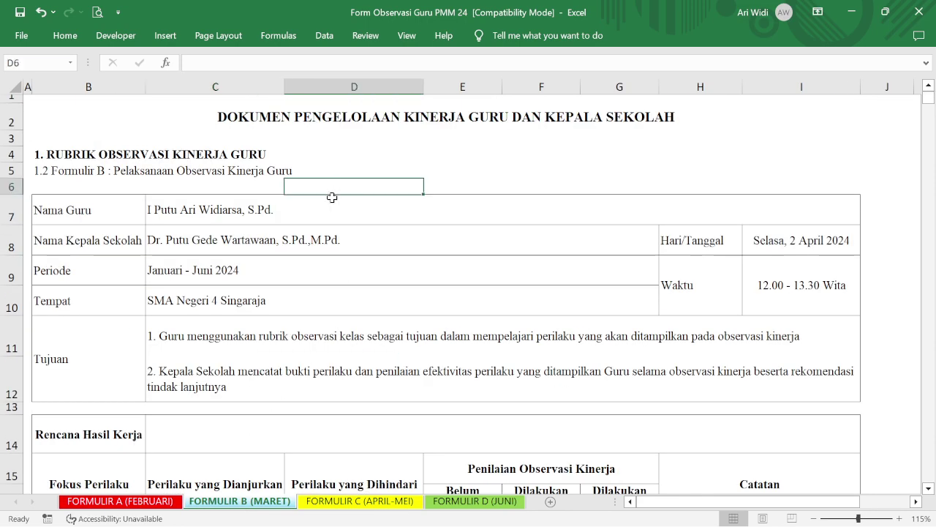
left_click(236, 212)
left_click(241, 240)
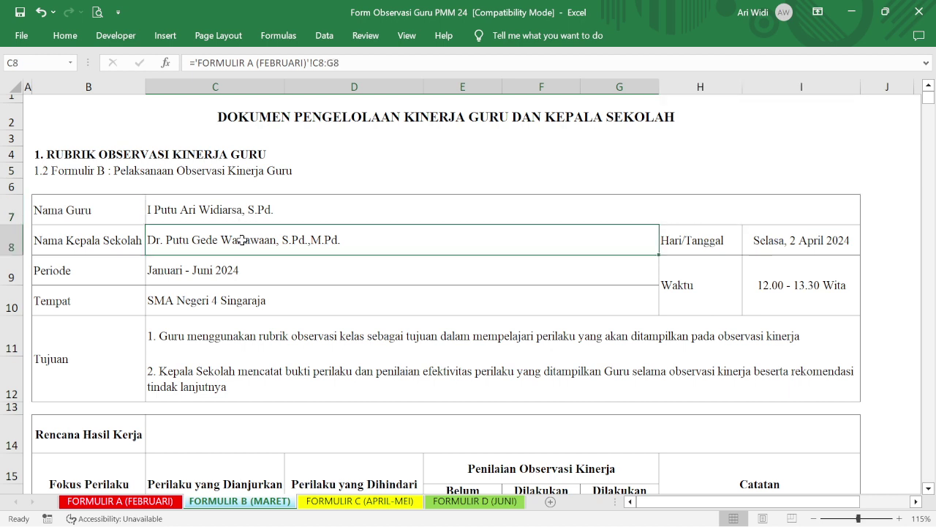
left_click(249, 208)
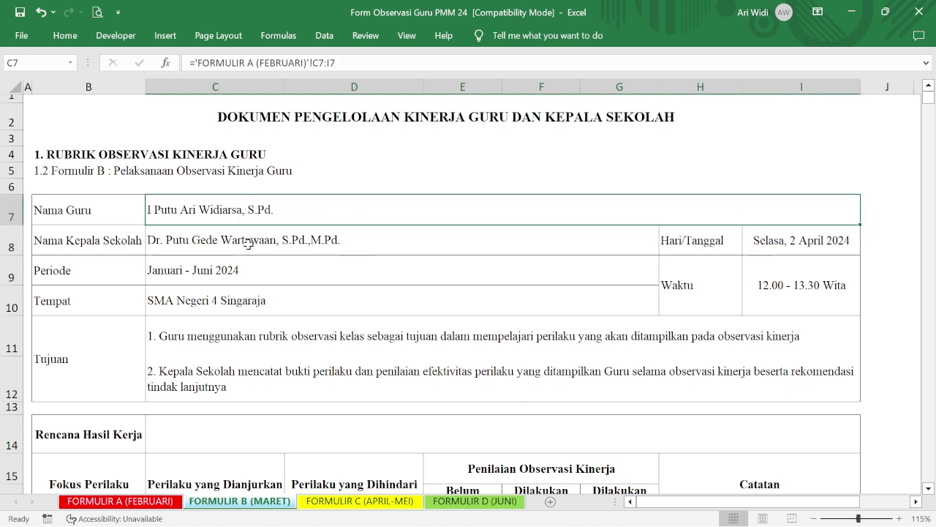
left_click(246, 241)
left_click(250, 210)
Step: Check the signature block's date line in G28 and school line in G29 against the Hari/Tanggal and Waktu header entries
scroll(726, 266, "down", 10)
scroll(720, 324, "up", 2)
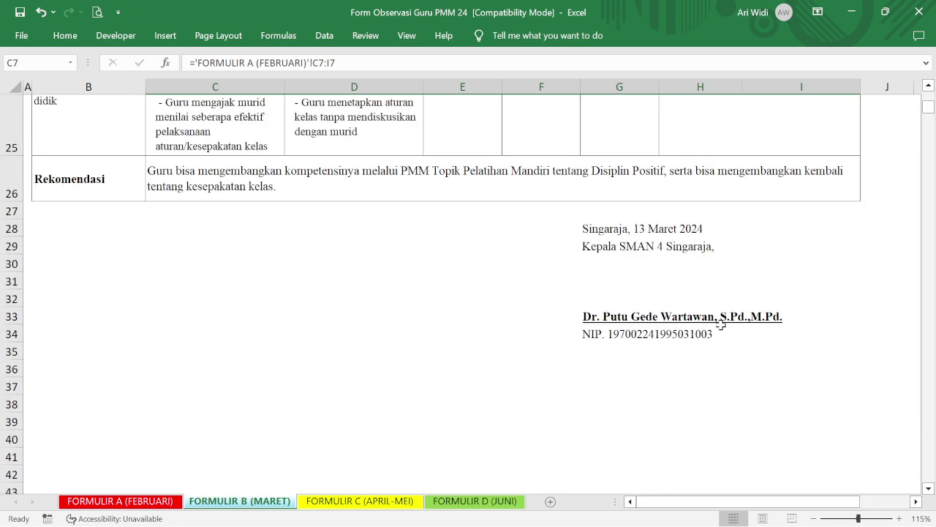
left_click(655, 256)
left_click(654, 246)
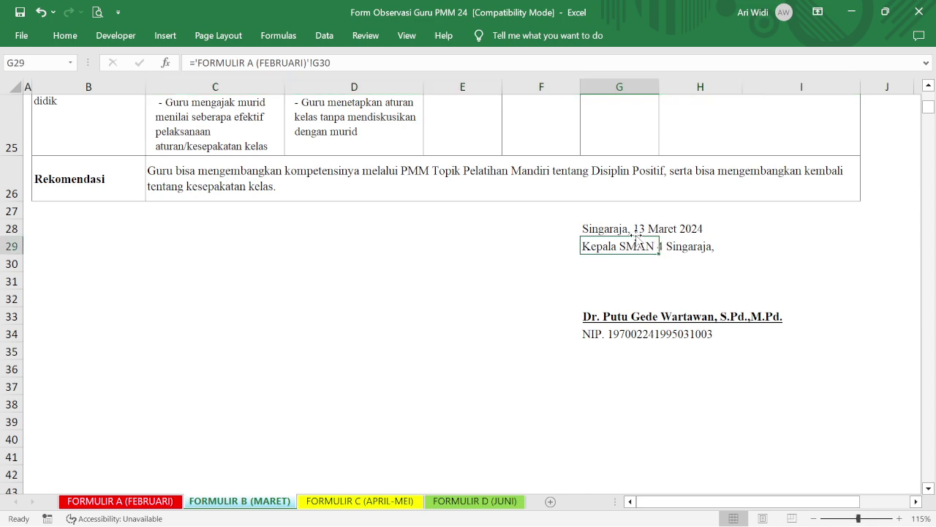
left_click(632, 229)
scroll(706, 238, "up", 8)
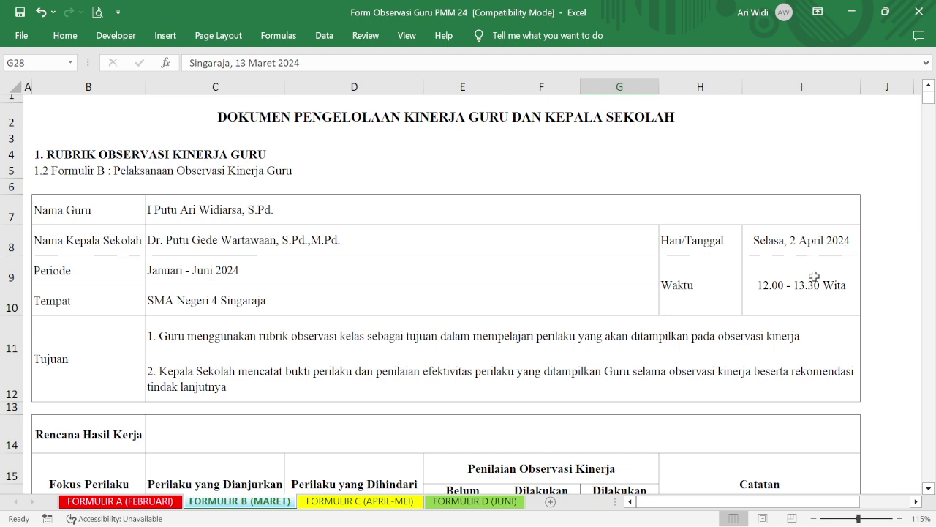
Step: Go over Formulir B's assessment table from Rencana Hasil Kerja through the behaviours and Catatan to the Rekomendasi row
scroll(814, 277, "down", 3)
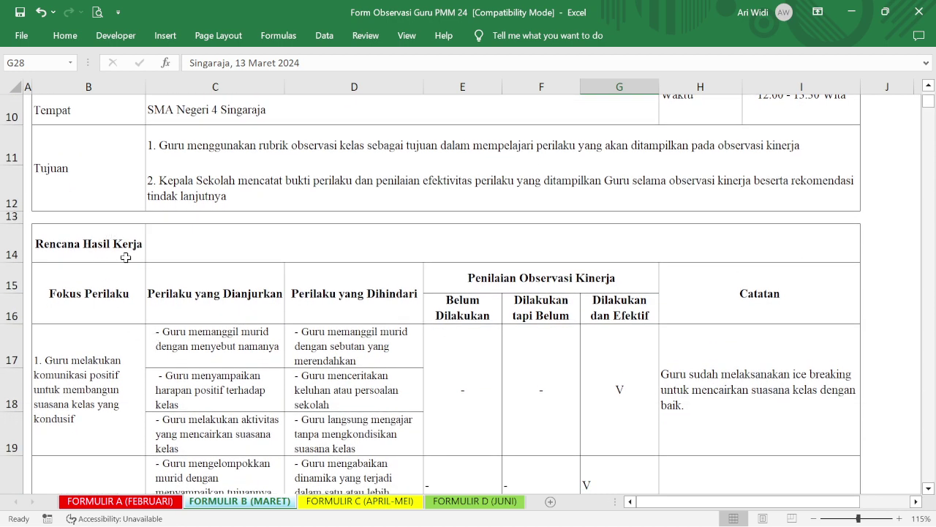
scroll(159, 286, "down", 1)
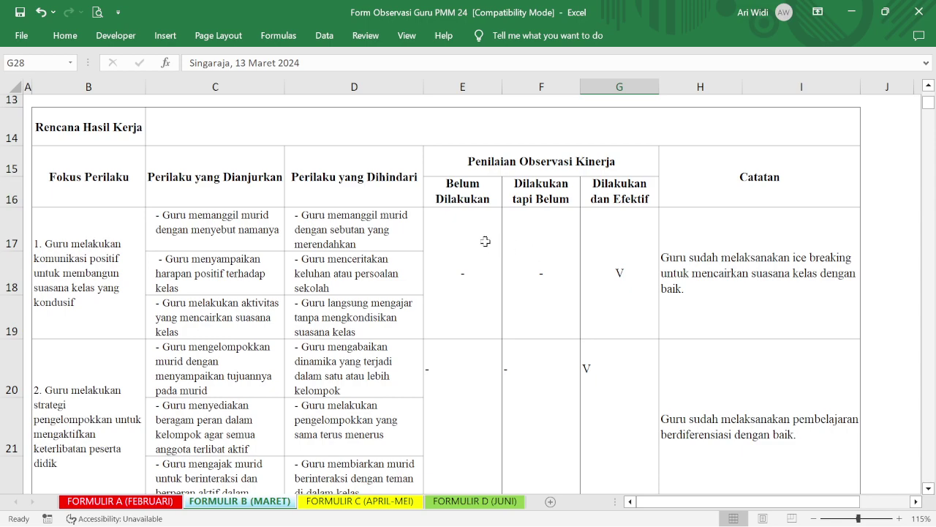
scroll(224, 234, "down", 2)
scroll(225, 234, "down", 1)
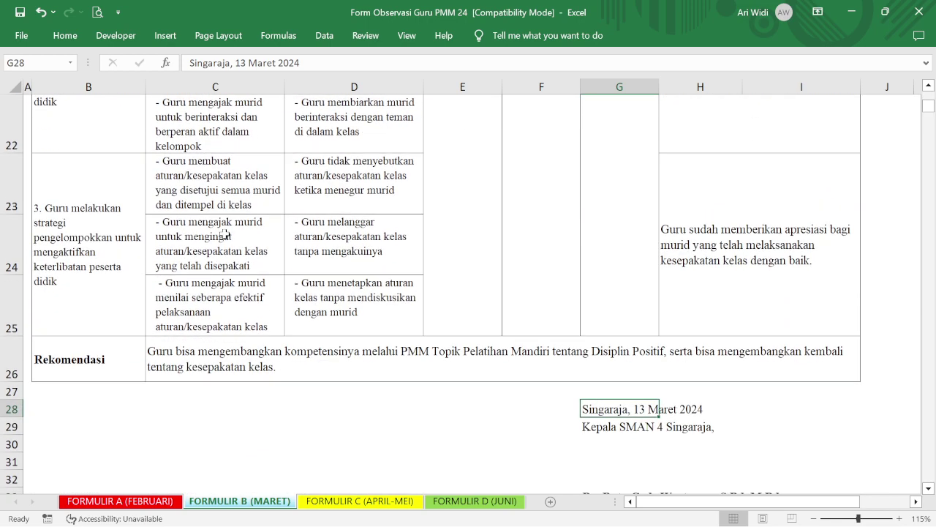
scroll(213, 351, "up", 1)
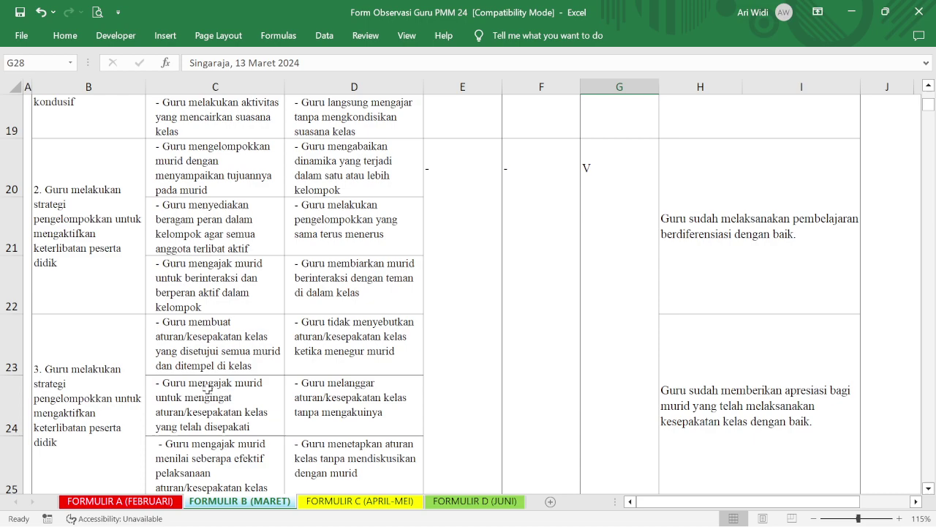
Step: Compare the Fokus Perilaku entries on FORMULIR A (FEBRUARI) with those in Formulir B's assessment table
left_click(150, 502)
scroll(185, 384, "down", 1)
scroll(185, 385, "down", 3)
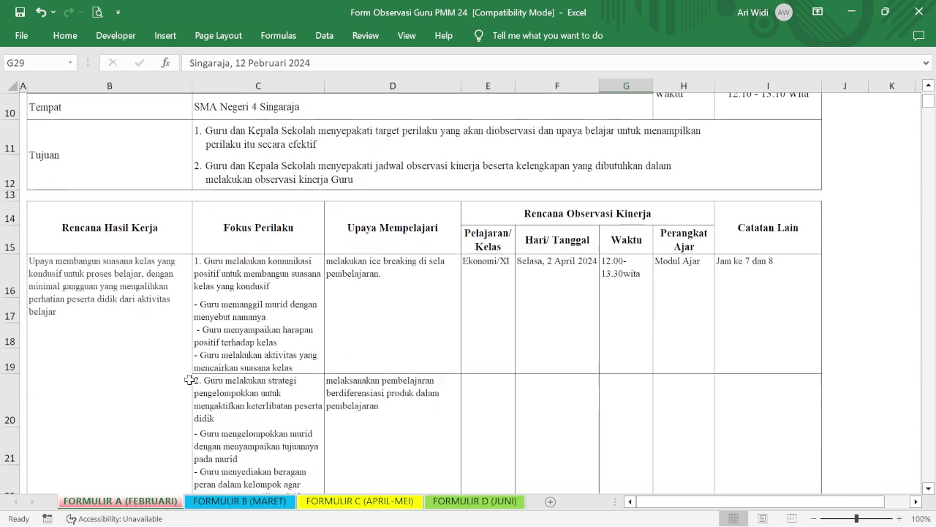
left_click(245, 504)
scroll(187, 319, "up", 1)
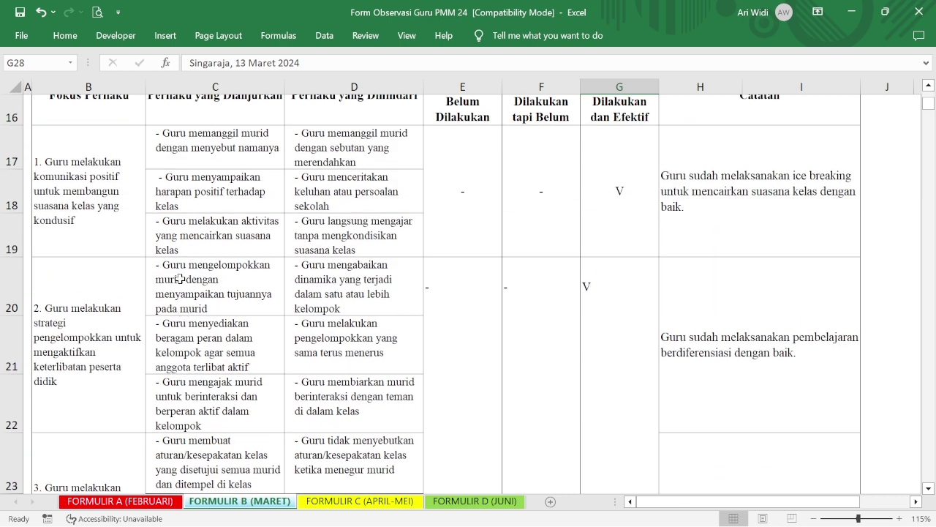
scroll(112, 211, "up", 1)
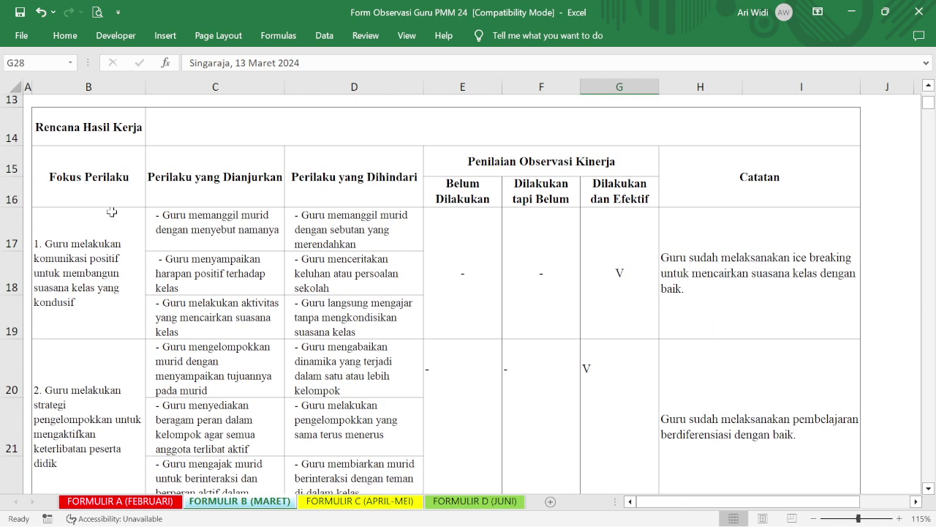
scroll(112, 212, "down", 1)
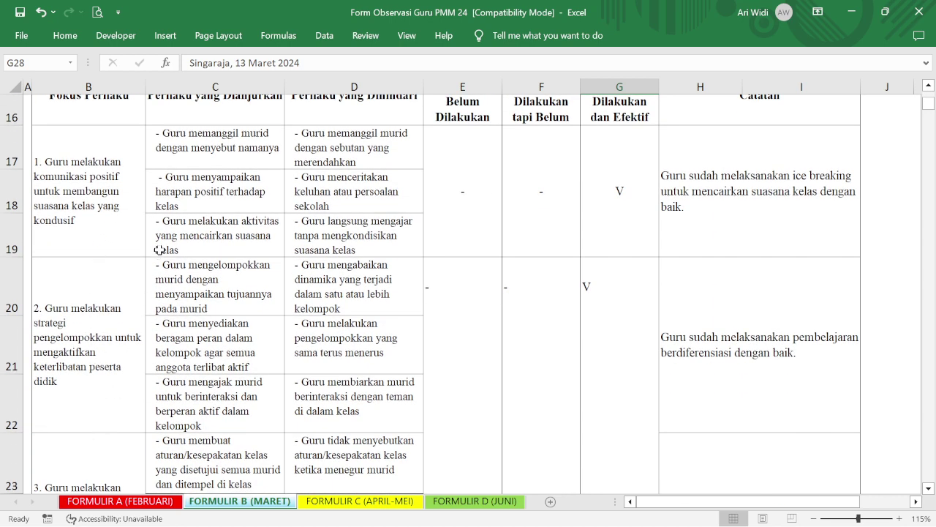
scroll(170, 221, "up", 1)
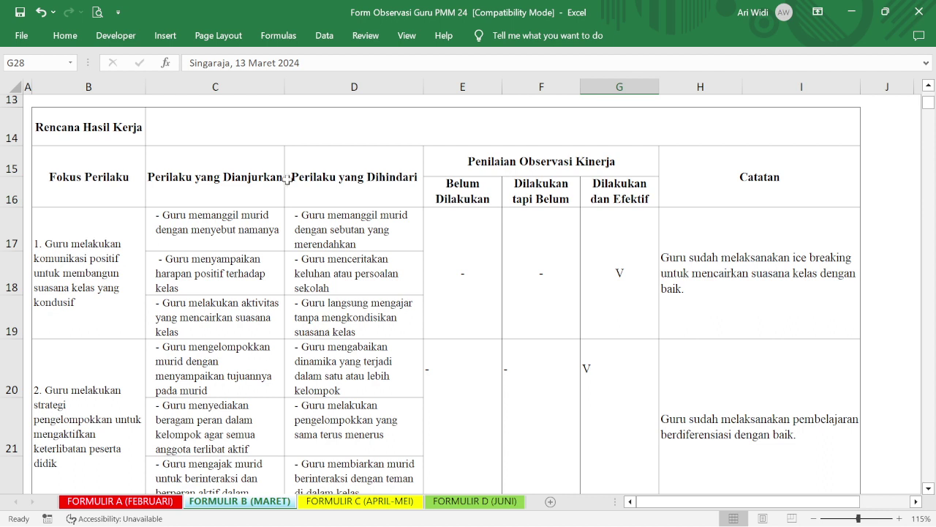
Step: Compare the first behaviour's Perilaku yang Dianjurkan and Dihindari entries with the Pengelolaan Kinerja rubric in Chrome, and return to Excel
left_click(228, 224)
left_click(303, 222)
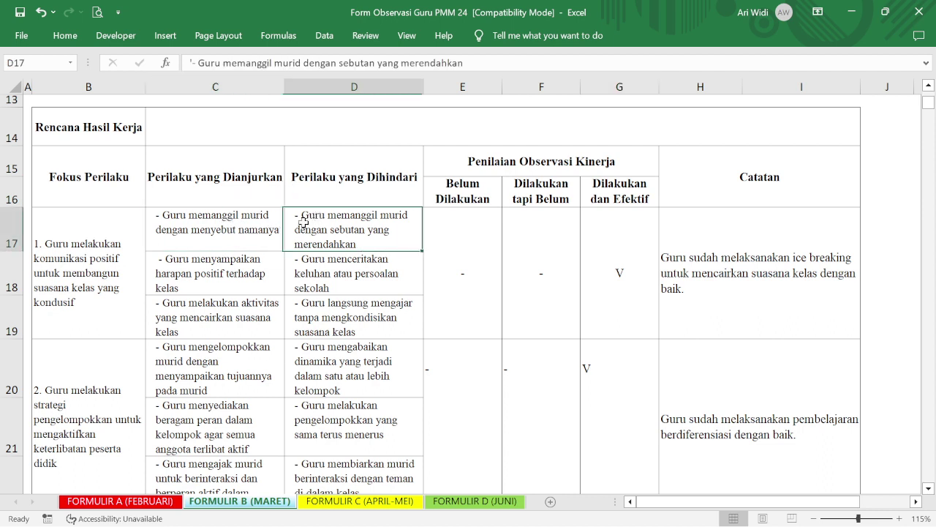
left_click(598, 514)
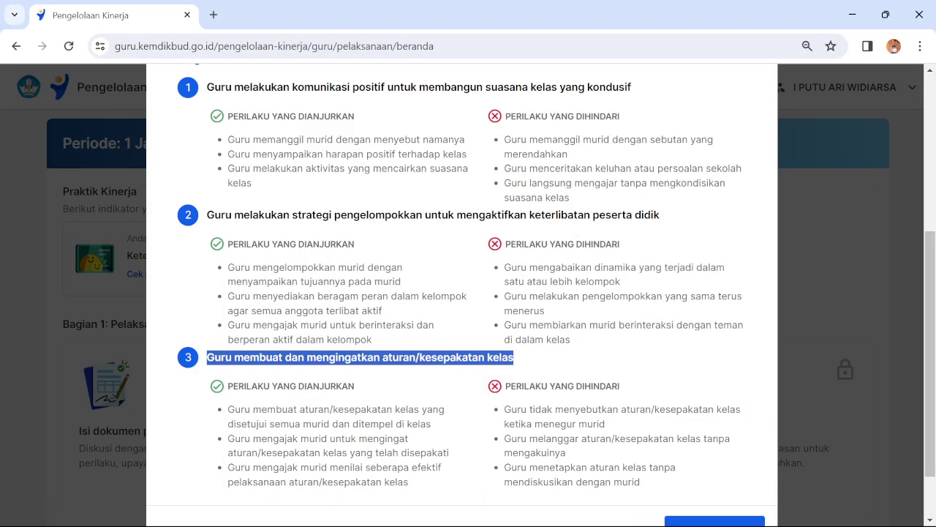
left_click_drag(203, 123, 485, 175)
left_click_drag(489, 115, 633, 214)
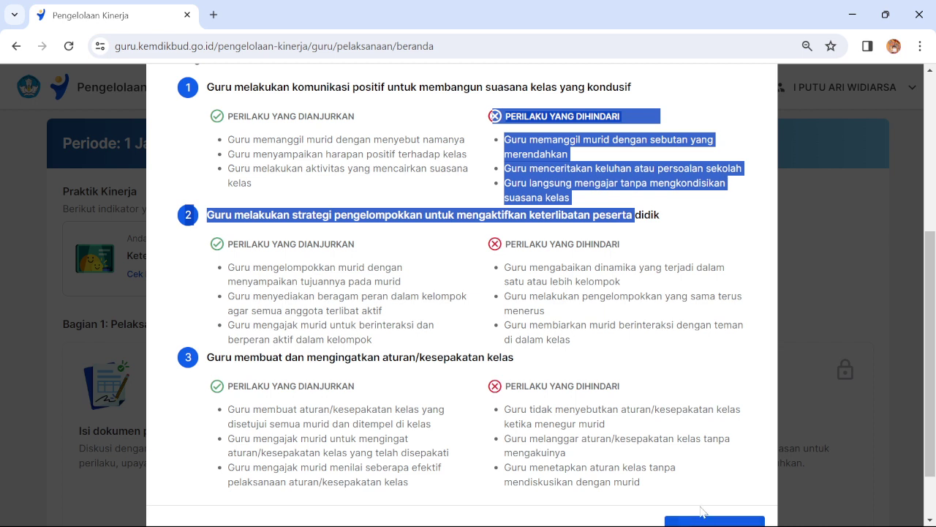
mouse_move(695, 521)
mouse_move(596, 509)
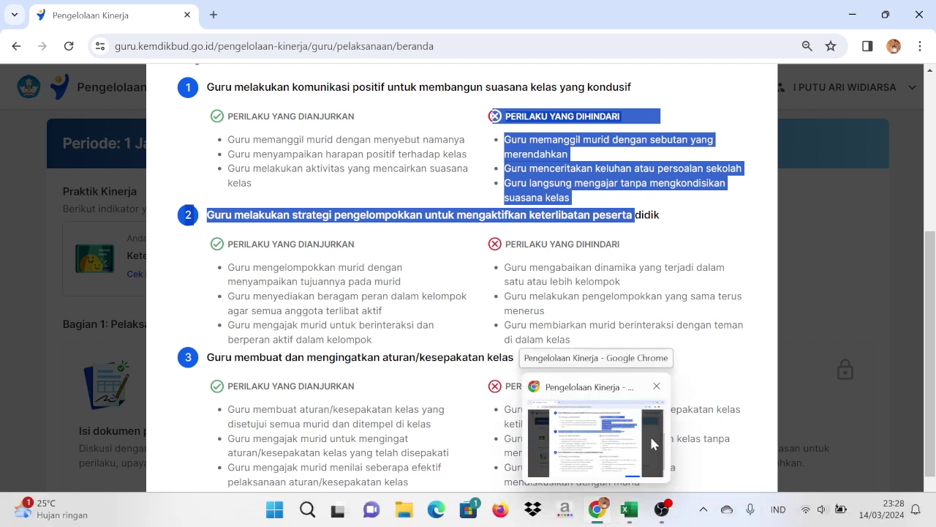
left_click(633, 514)
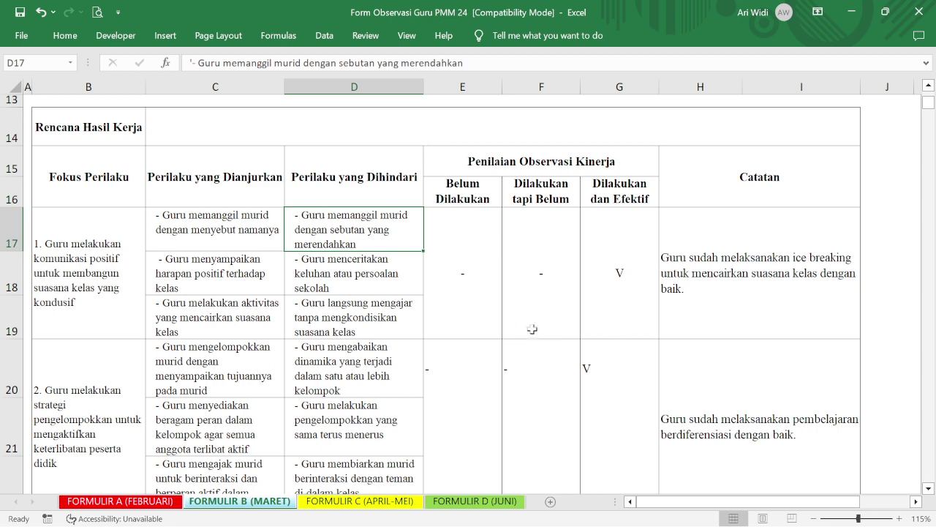
Step: Merge and centre G20:G22, the second behaviour's Dilakukan dan Efektif cells
scroll(550, 328, "down", 3)
scroll(552, 327, "up", 1)
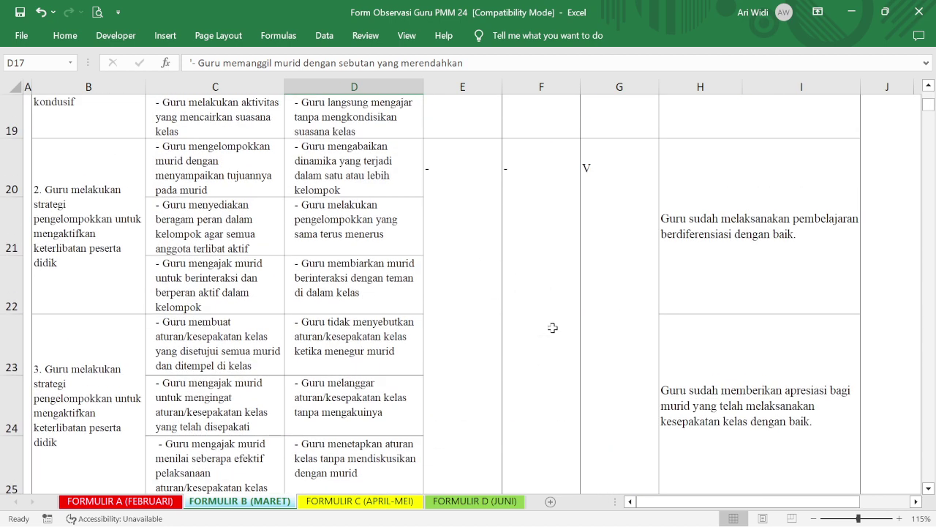
left_click(552, 329)
left_click(604, 338)
left_click(613, 223)
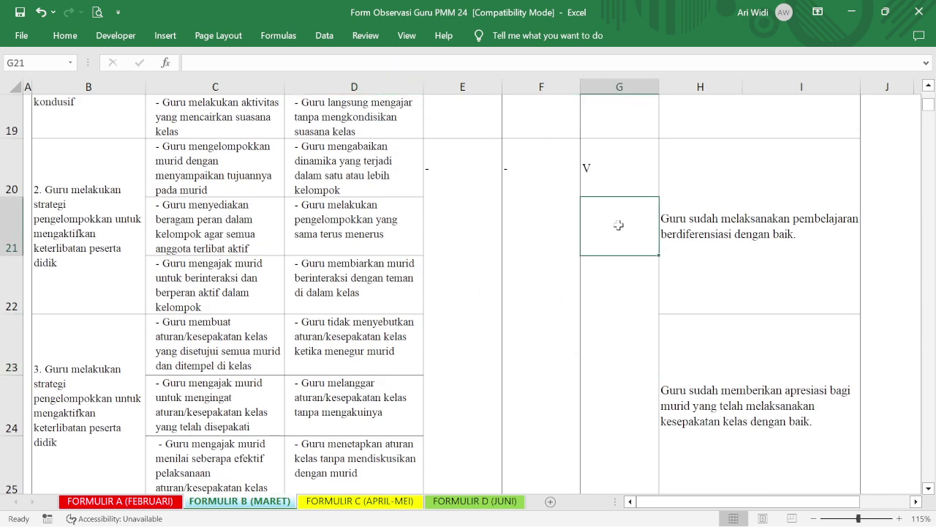
left_click(610, 177)
scroll(573, 221, "up", 1)
scroll(575, 223, "down", 2)
scroll(575, 223, "up", 2)
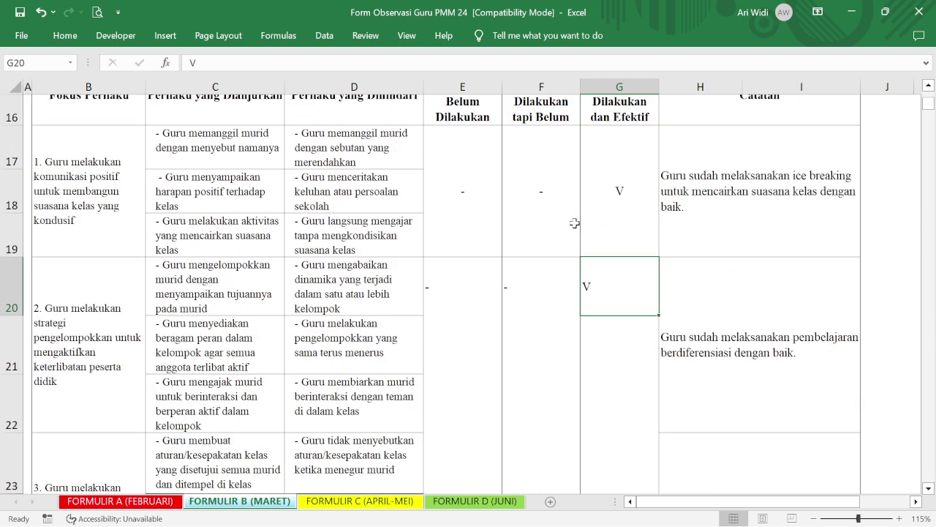
left_click_drag(595, 295, 612, 398)
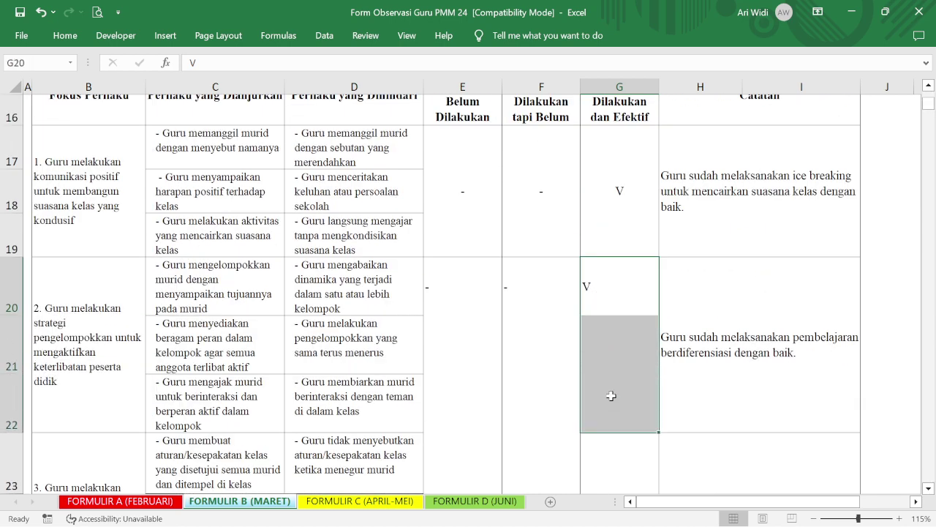
right_click(611, 398)
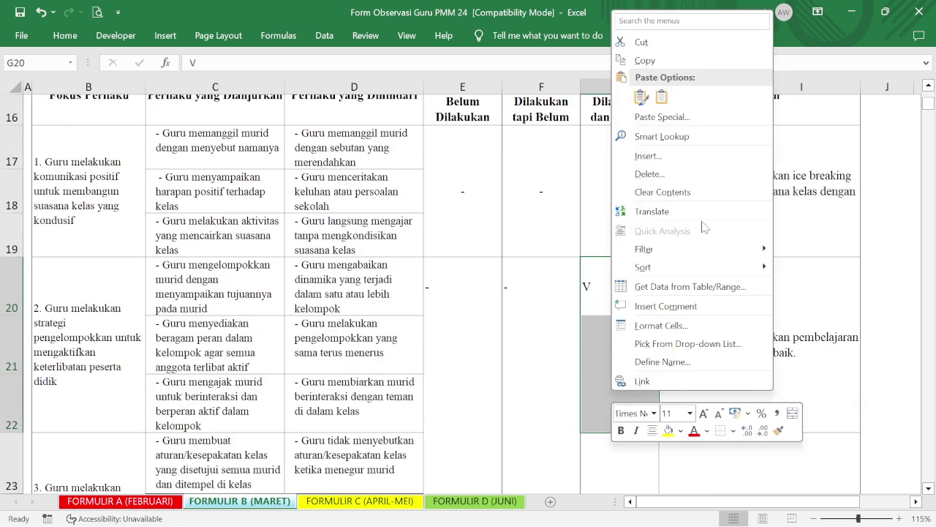
left_click(792, 414)
Step: Review Formulir B's ratings and Catatan entries from the first behaviour down to the Rekomendasi row
scroll(604, 346, "down", 2)
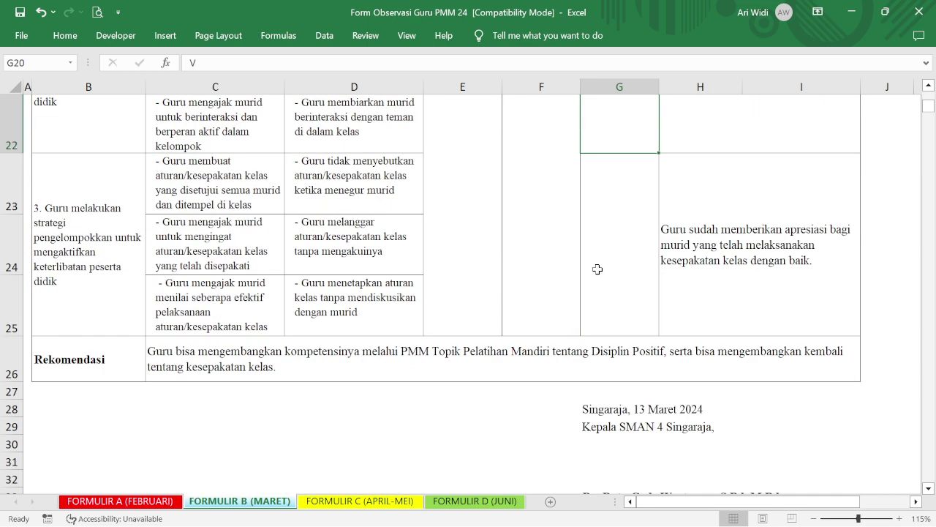
left_click(603, 244)
scroll(596, 190, "up", 3)
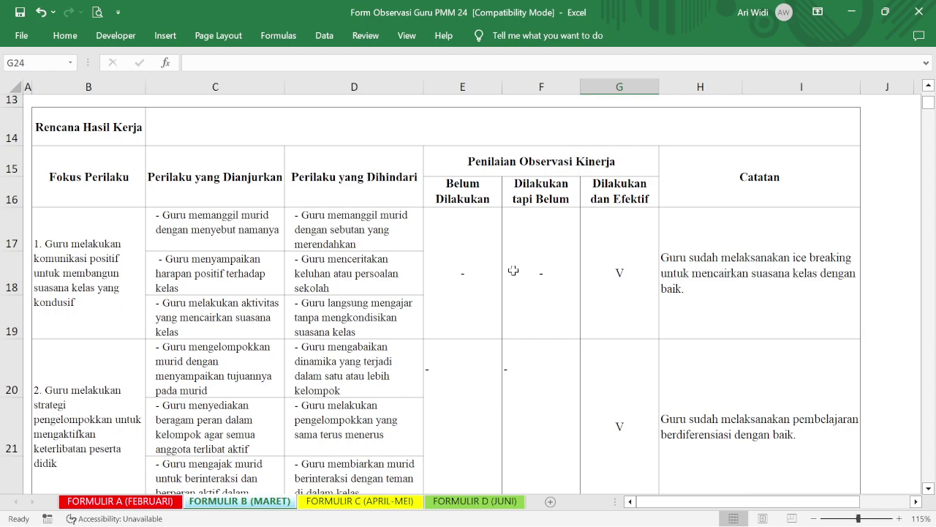
scroll(457, 349, "down", 2)
scroll(458, 356, "up", 1)
scroll(464, 322, "down", 2)
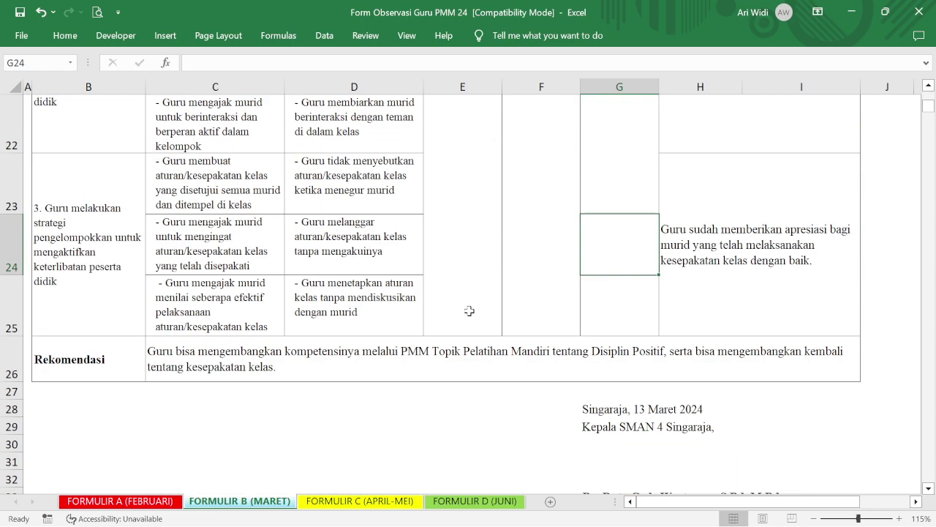
scroll(468, 309, "up", 1)
scroll(467, 294, "up", 1)
scroll(477, 257, "down", 1)
scroll(482, 223, "up", 1)
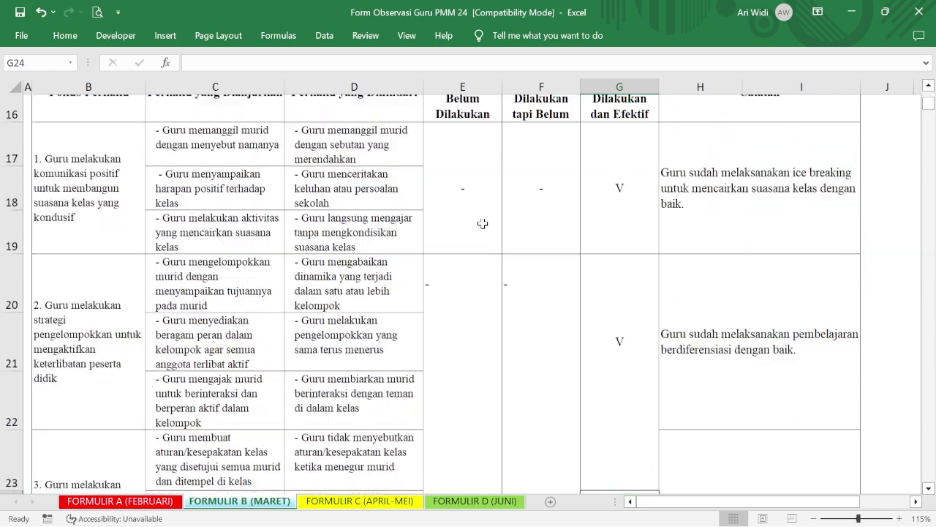
scroll(487, 182, "up", 1)
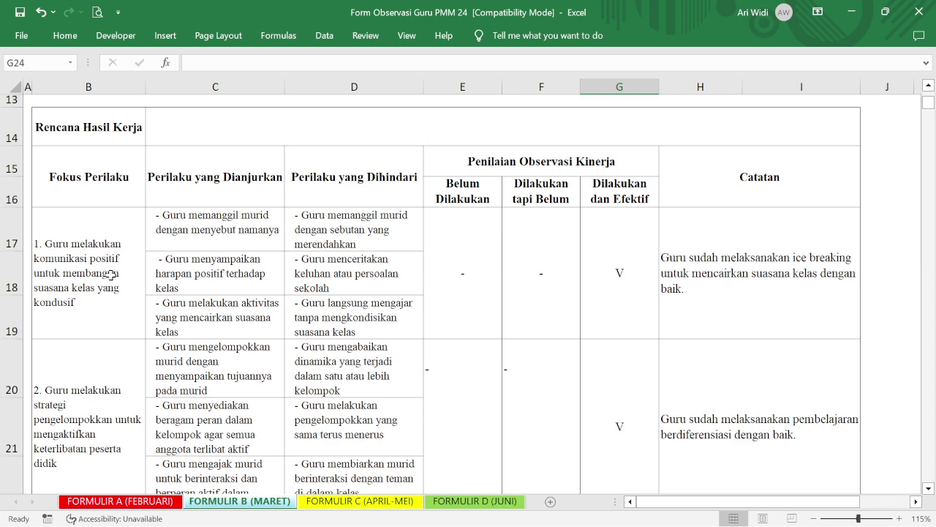
Step: Compare the first behaviour's entries and Penilaian Observasi Kinerja ratings in Formulir B with its Upaya Mempelajari entry on FORMULIR A (FEBRUARI)
left_click(167, 506)
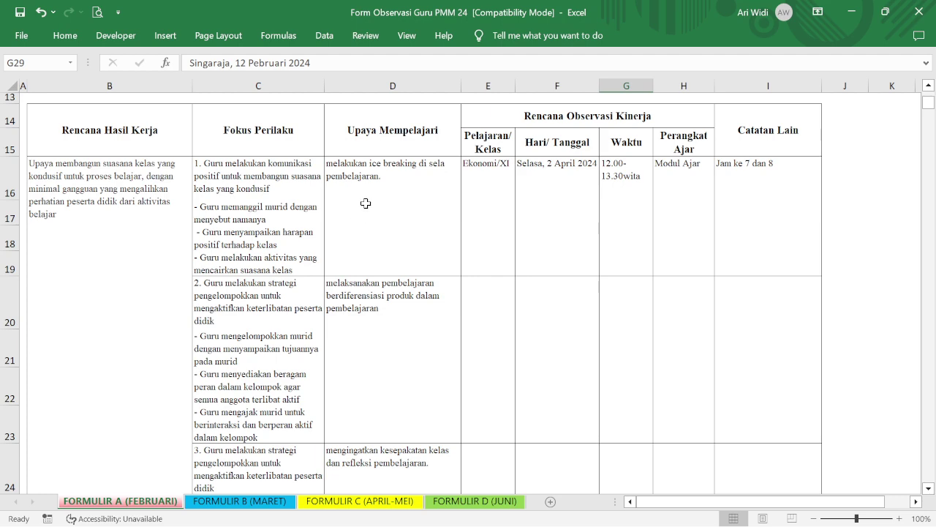
left_click(230, 505)
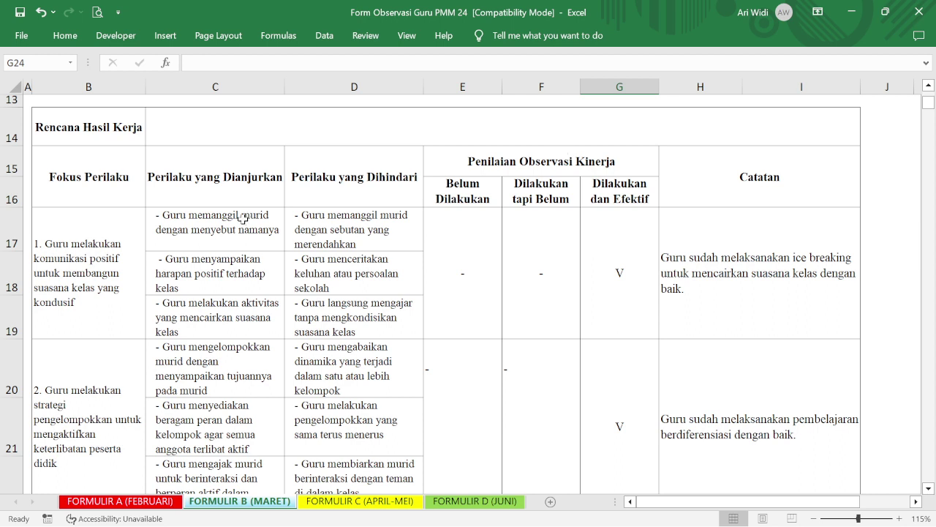
left_click_drag(241, 216, 333, 258)
left_click_drag(279, 232, 318, 269)
left_click_drag(250, 217, 351, 276)
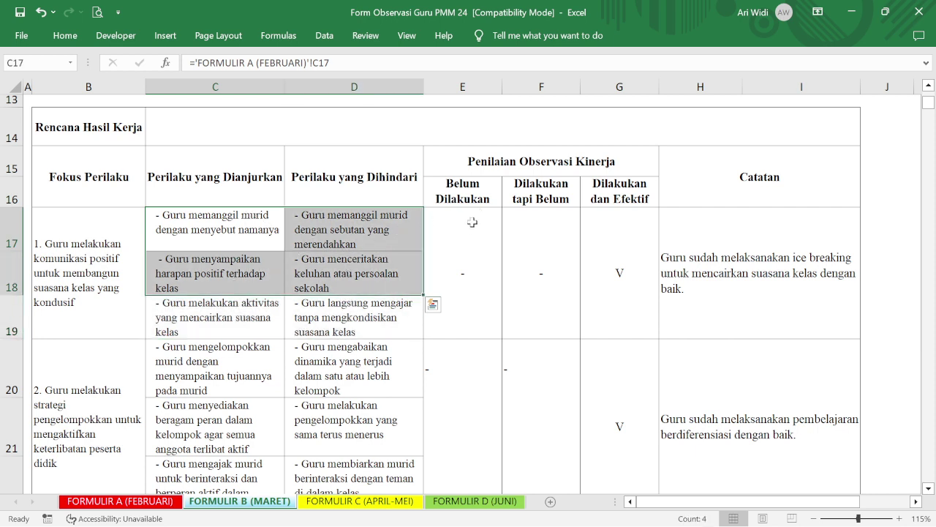
left_click_drag(469, 214, 605, 274)
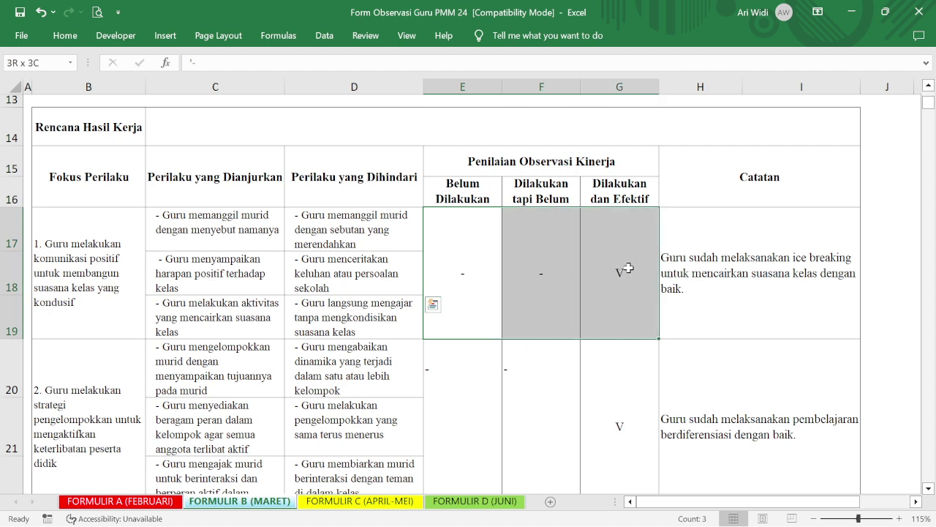
left_click(479, 251)
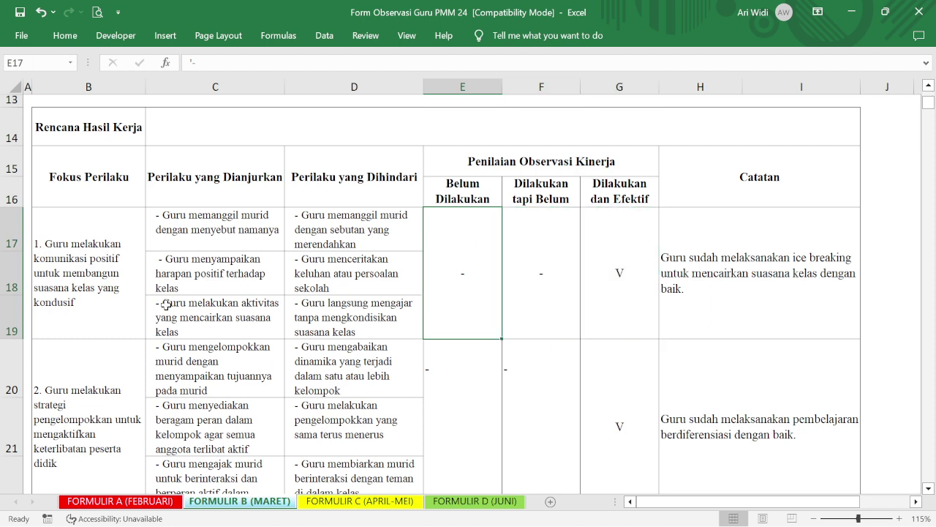
left_click(136, 502)
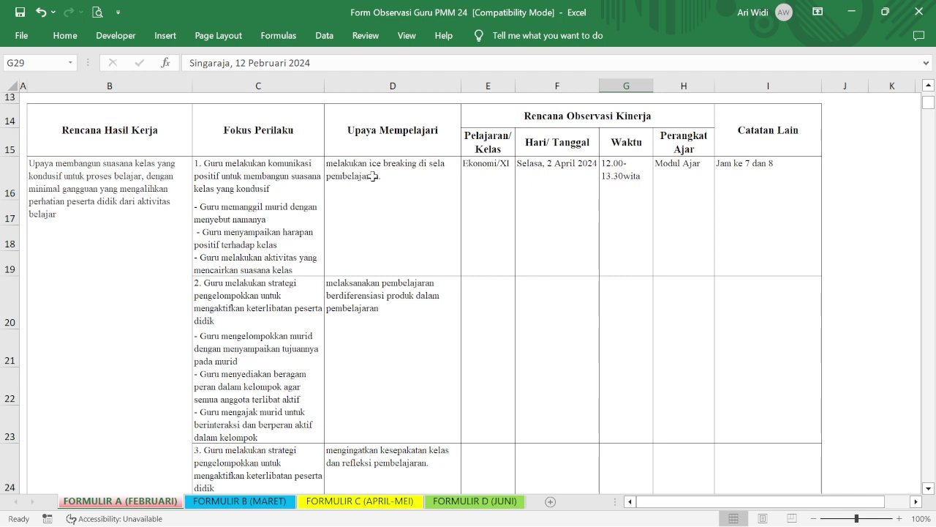
left_click(238, 505)
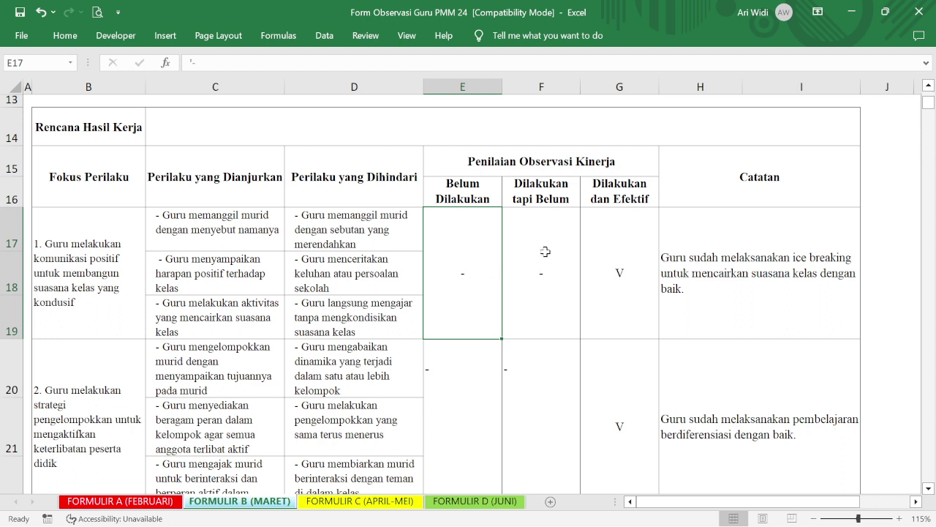
Step: Increase row 16's height to fit the full "Dilakukan tapi Belum Efektif" header, and centre the headers in E16:G16 vertically
left_click(544, 196)
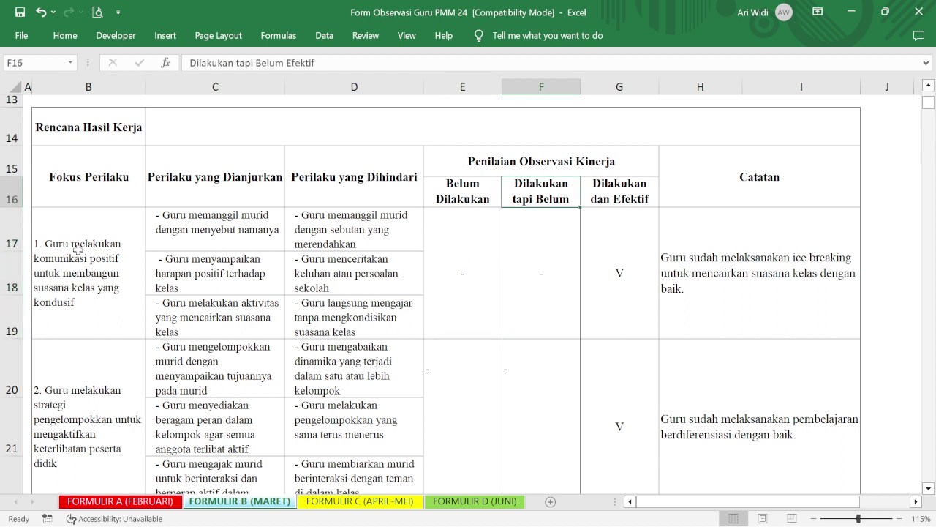
left_click_drag(17, 210, 18, 227)
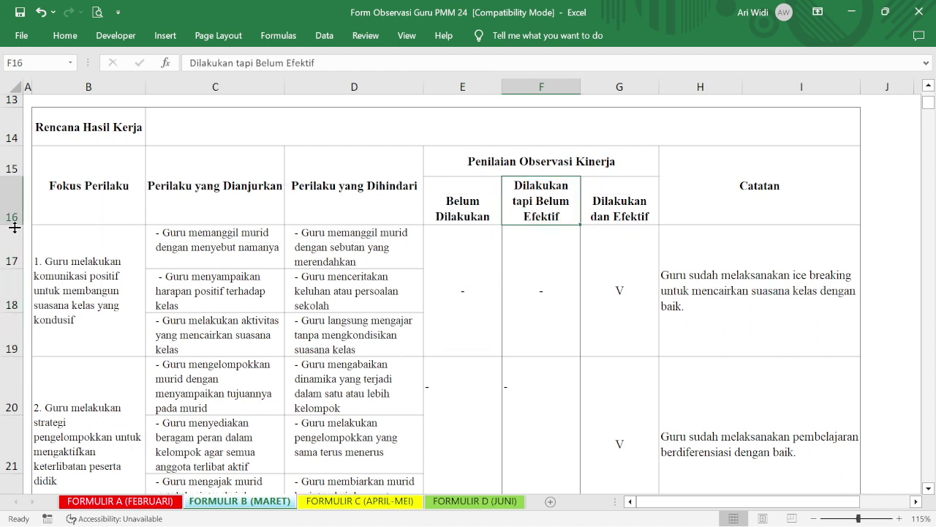
left_click_drag(436, 214, 613, 210)
right_click(613, 210)
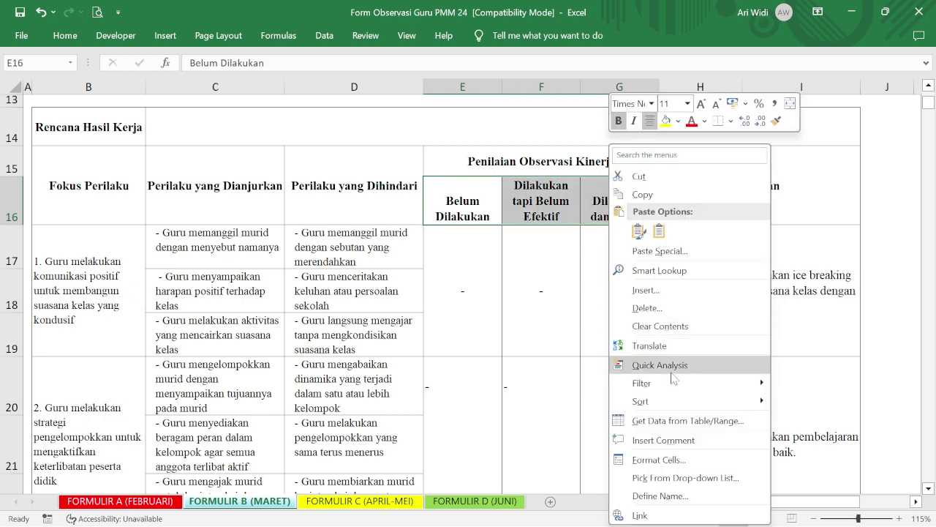
left_click(675, 461)
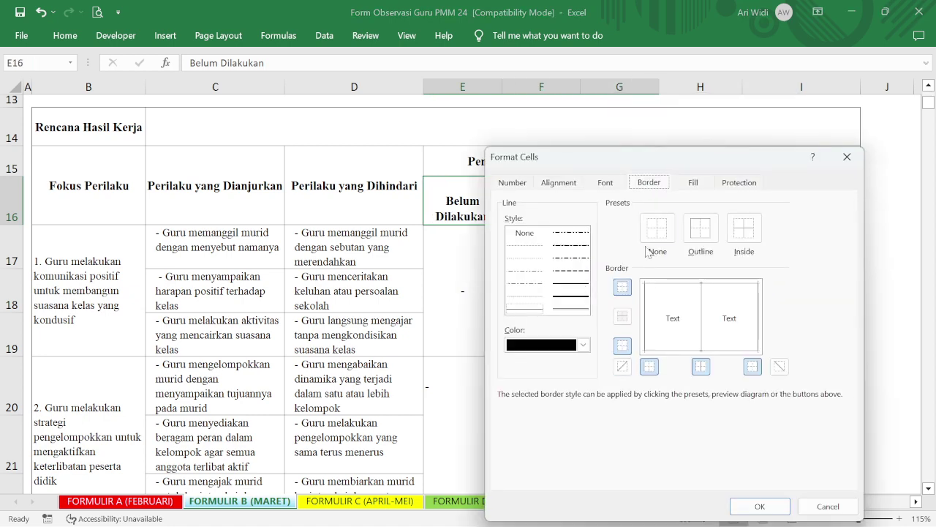
left_click(568, 183)
left_click(563, 265)
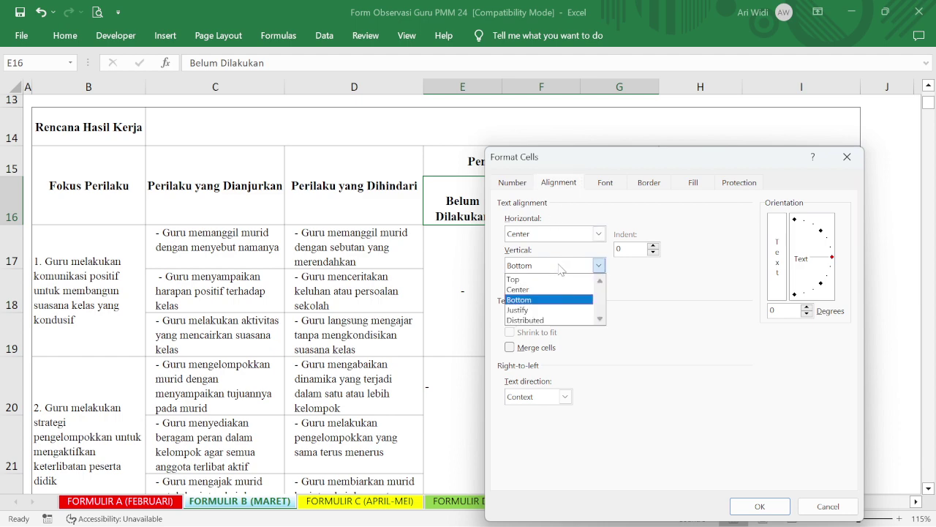
left_click(546, 290)
left_click(760, 507)
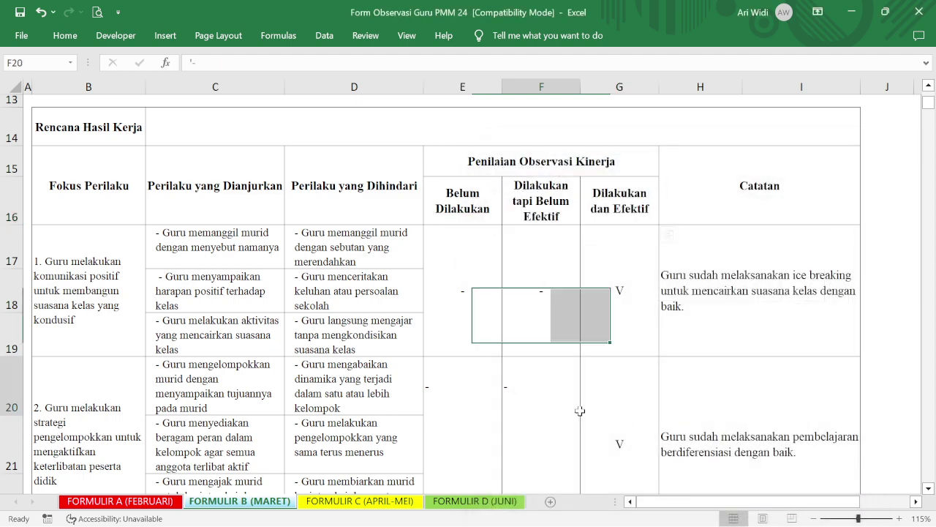
Step: Check the Upaya Mempelajari entry in D16 of FORMULIR A (FEBRUARI) against the first behaviour's C17 entry and G17 rating in Formulir B
left_click(240, 281)
left_click_drag(228, 235, 312, 289)
left_click(282, 263)
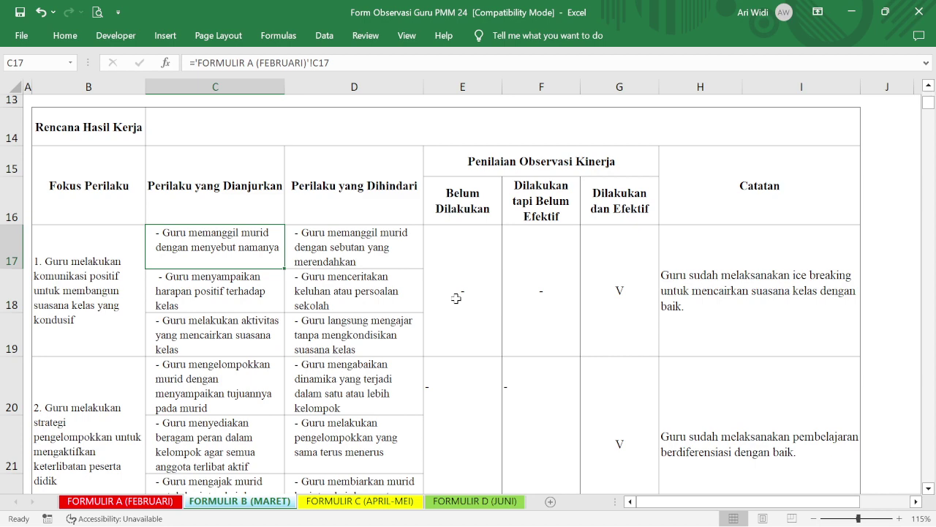
left_click(150, 505)
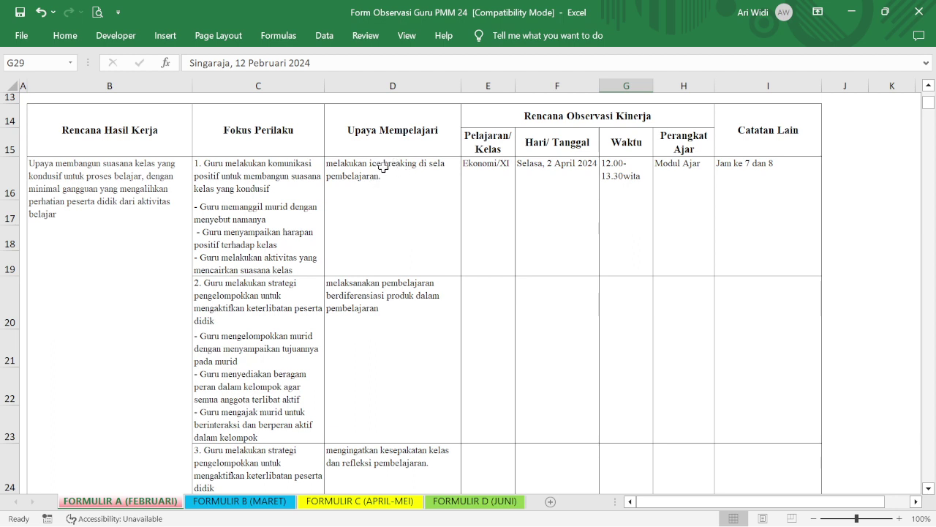
left_click(363, 178)
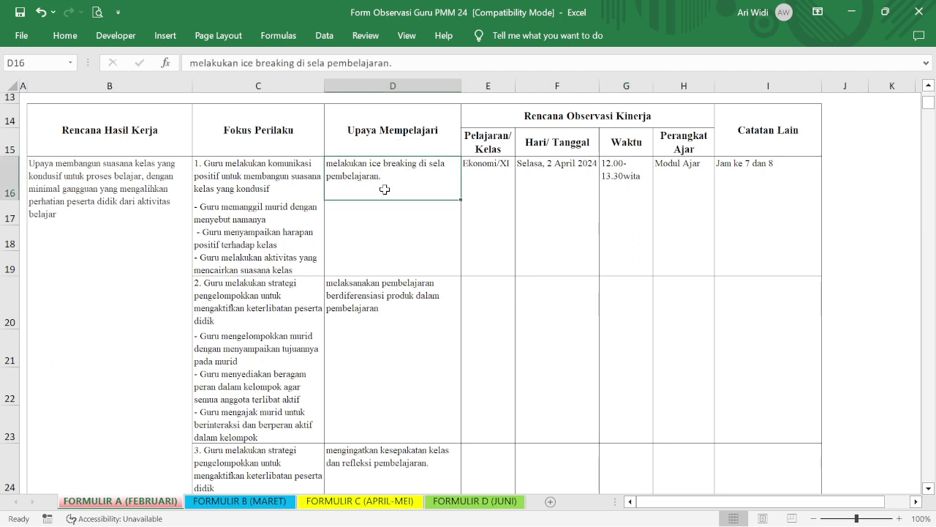
left_click(252, 503)
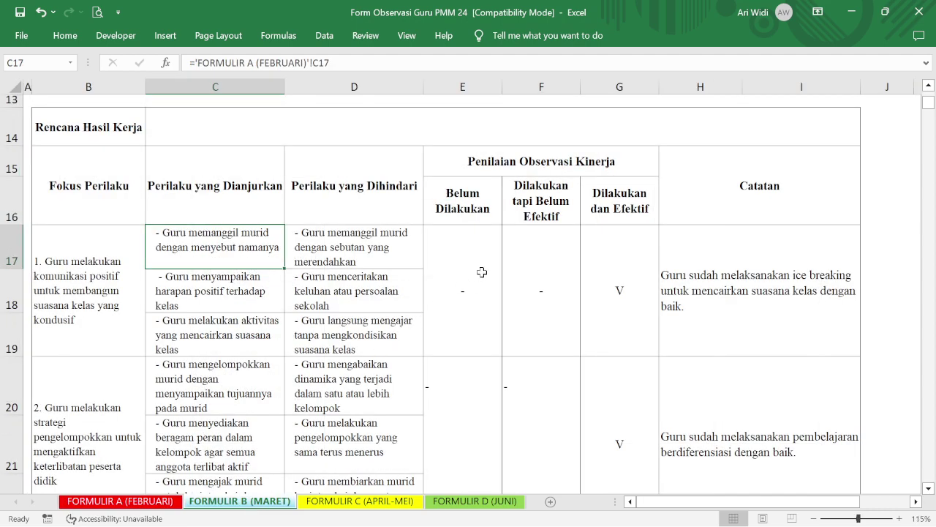
left_click(624, 292)
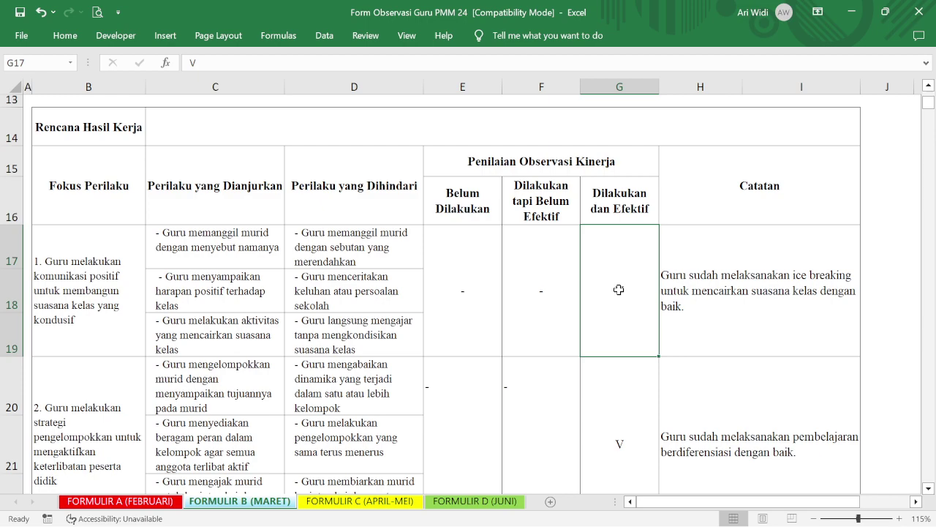
Step: Add a bottom border to E20:G22 beneath the second behaviour's Penilaian Observasi Kinerja cells
scroll(560, 439, "down", 2)
scroll(520, 332, "up", 1)
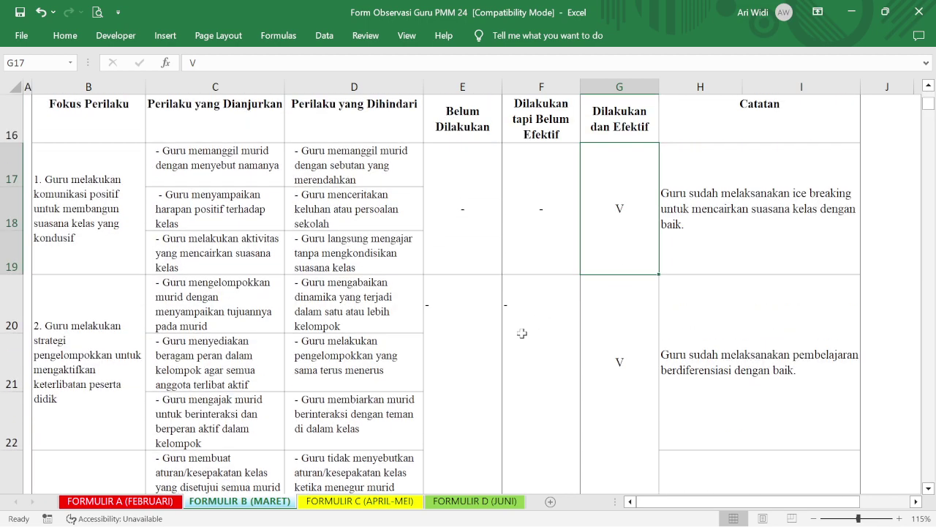
scroll(484, 356, "down", 1)
left_click(457, 291)
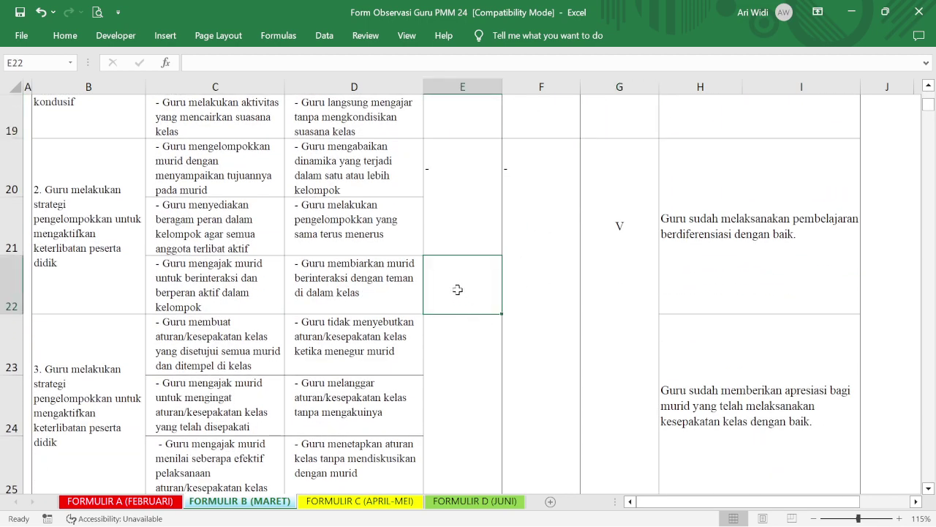
left_click_drag(457, 290, 641, 274)
right_click(641, 273)
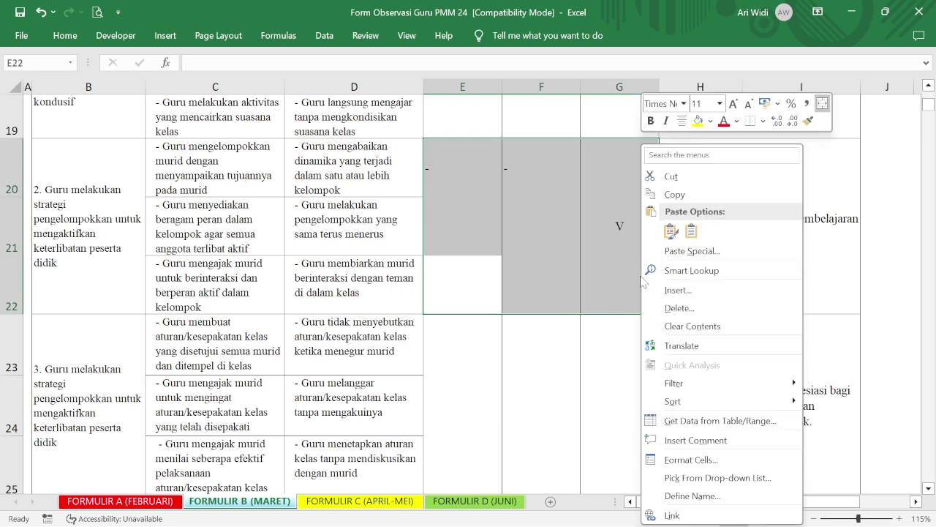
left_click(702, 461)
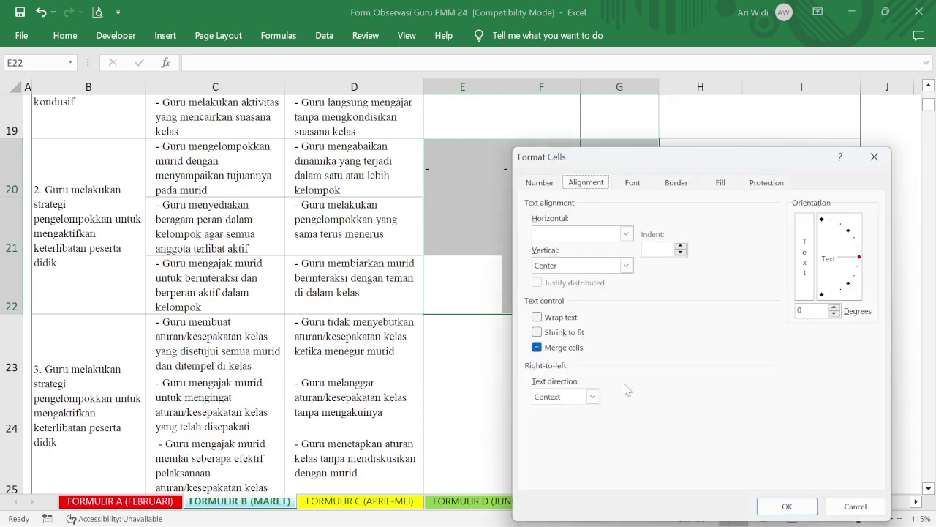
left_click(674, 186)
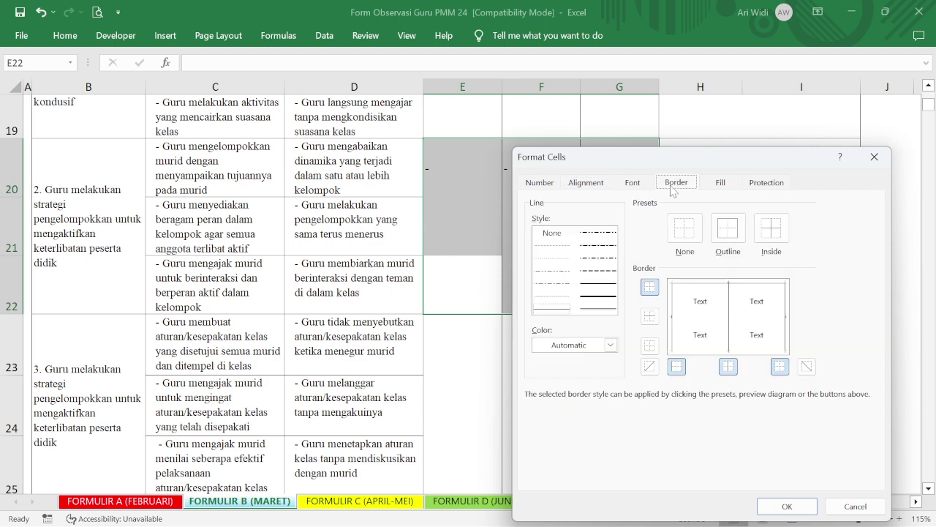
left_click(649, 345)
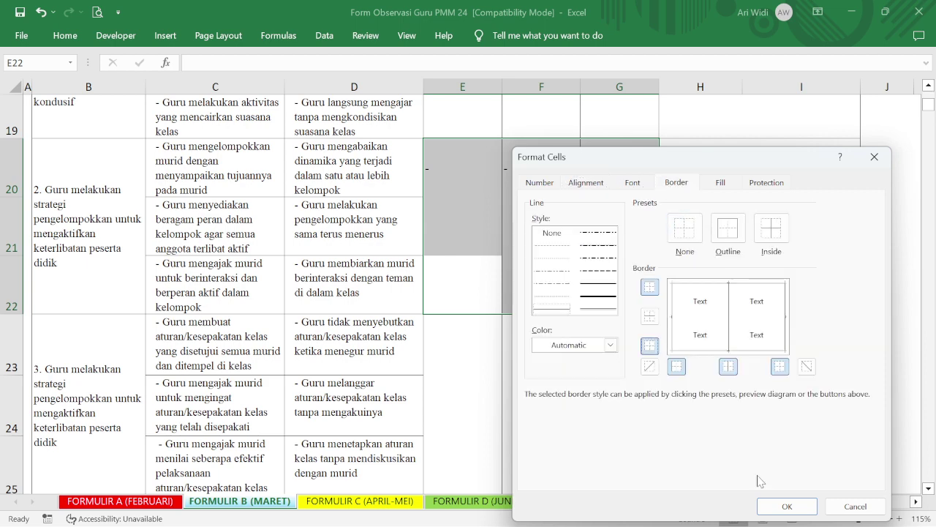
left_click(787, 506)
left_click_drag(541, 344, 582, 398)
left_click(582, 400)
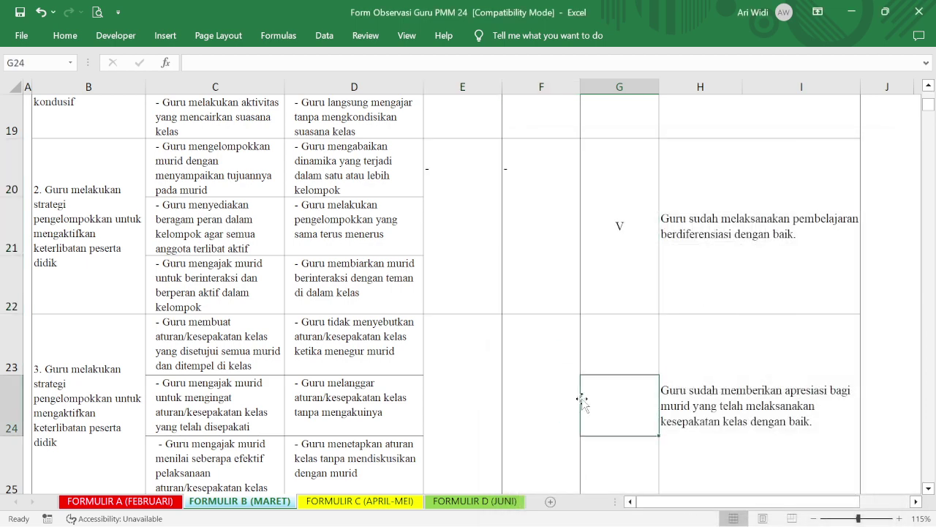
Step: Merge and centre E20:E22 and F20:F22, the dash cells for the second behaviour in Formulir B
scroll(510, 334, "up", 2)
scroll(497, 344, "down", 1)
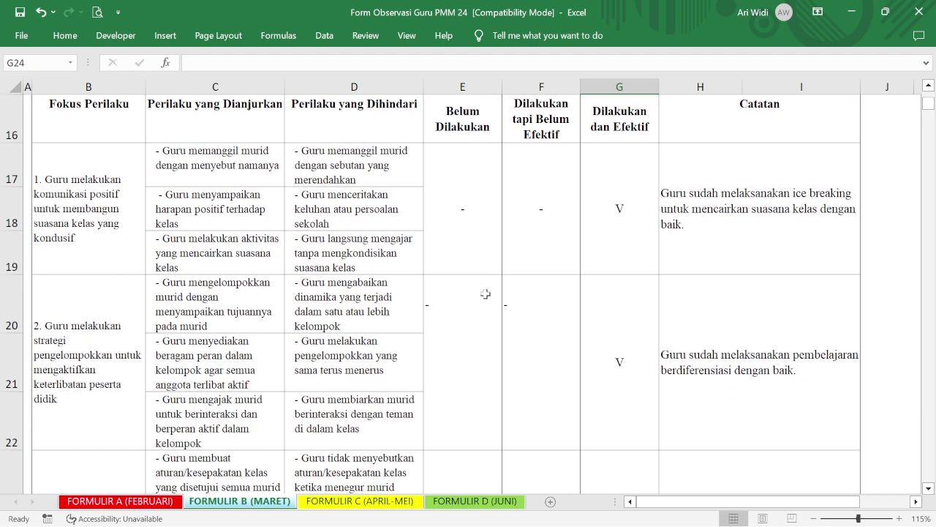
left_click(462, 227)
left_click_drag(448, 319, 451, 443)
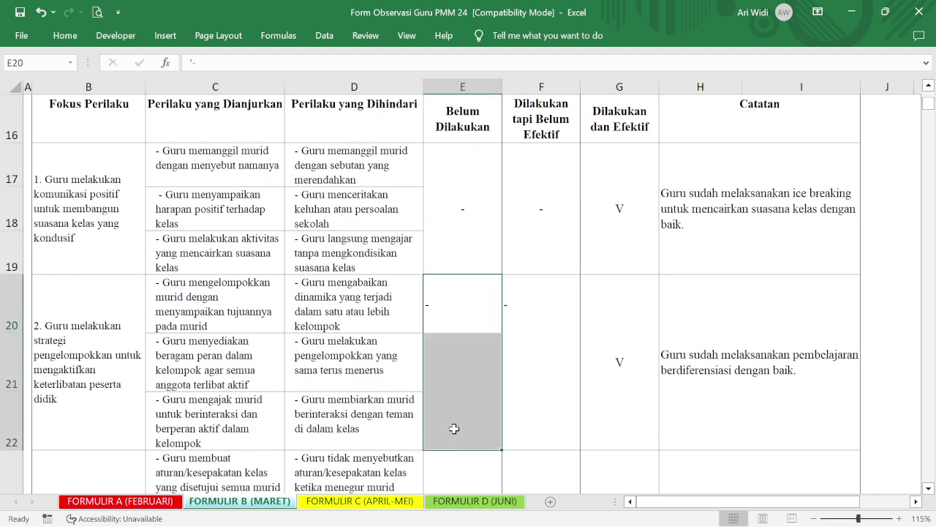
right_click(451, 443)
left_click(636, 454)
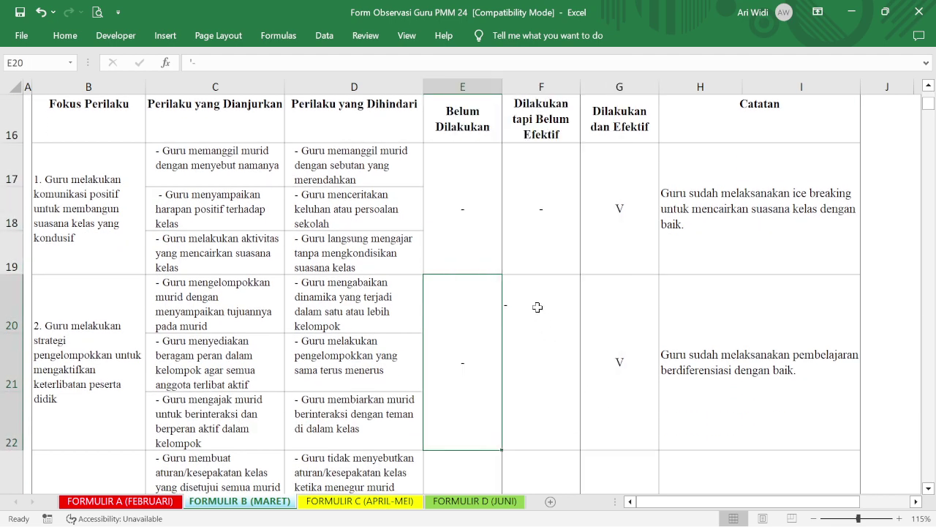
left_click_drag(539, 307, 535, 432)
right_click(534, 431)
left_click(719, 439)
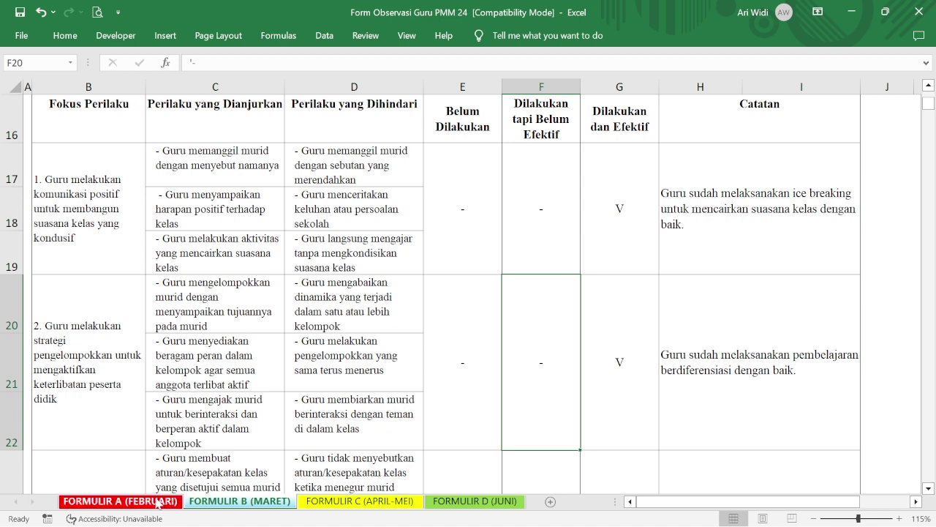
Step: Compare the second behaviour's Upaya Mempelajari entry on FORMULIR A (FEBRUARI) with its ratings and Catatan note in Formulir B
left_click(157, 502)
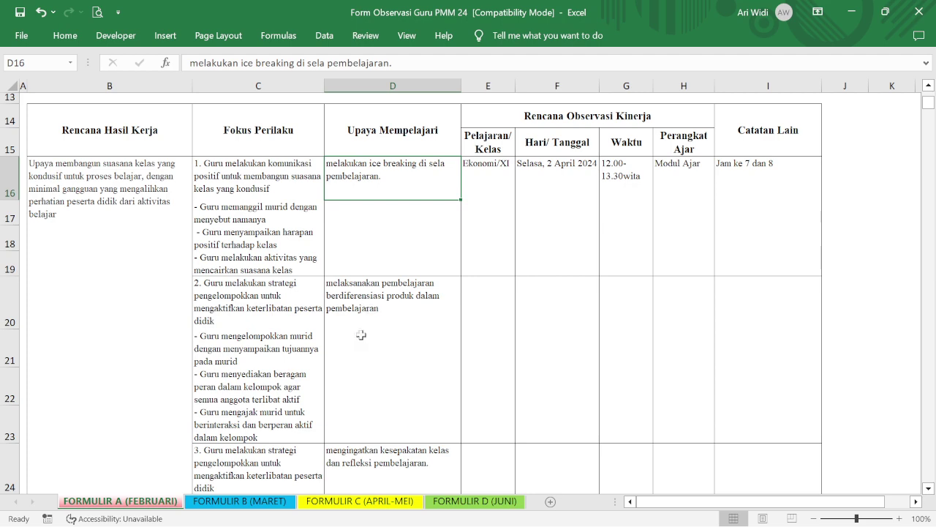
left_click(254, 502)
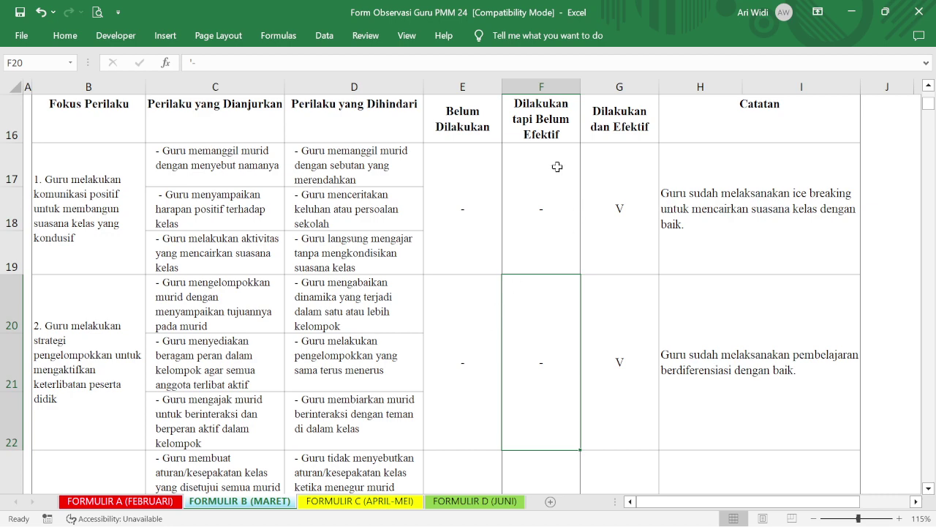
scroll(575, 217, "up", 1)
scroll(576, 219, "down", 1)
scroll(680, 253, "up", 1)
scroll(693, 229, "down", 1)
scroll(759, 253, "down", 1)
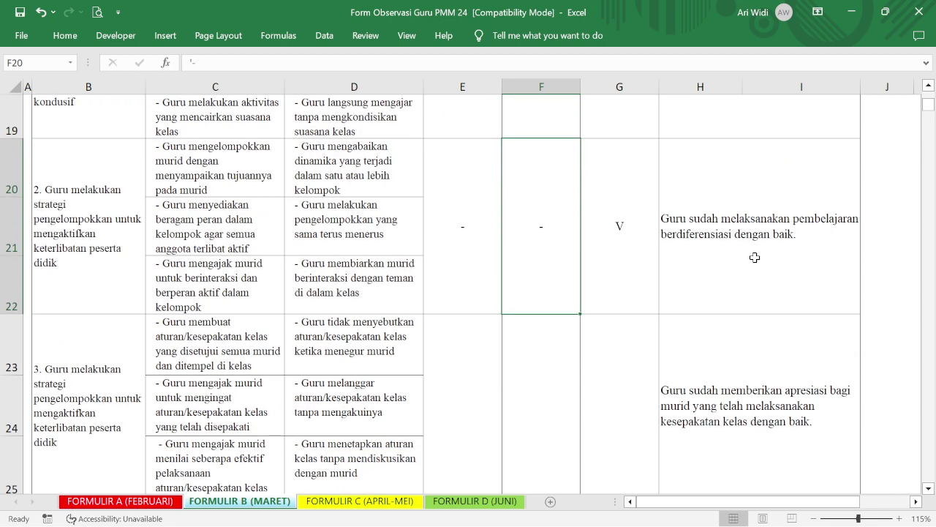
scroll(754, 258, "up", 1)
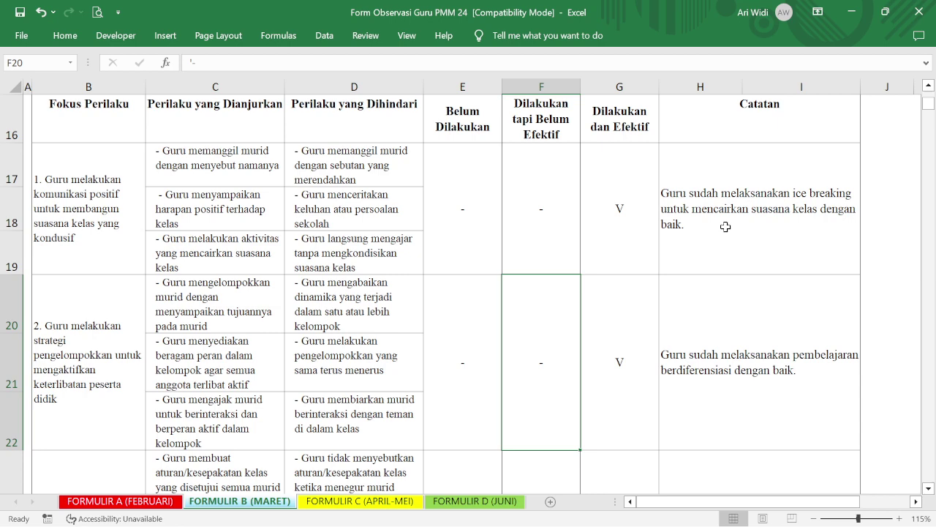
scroll(725, 226, "down", 2)
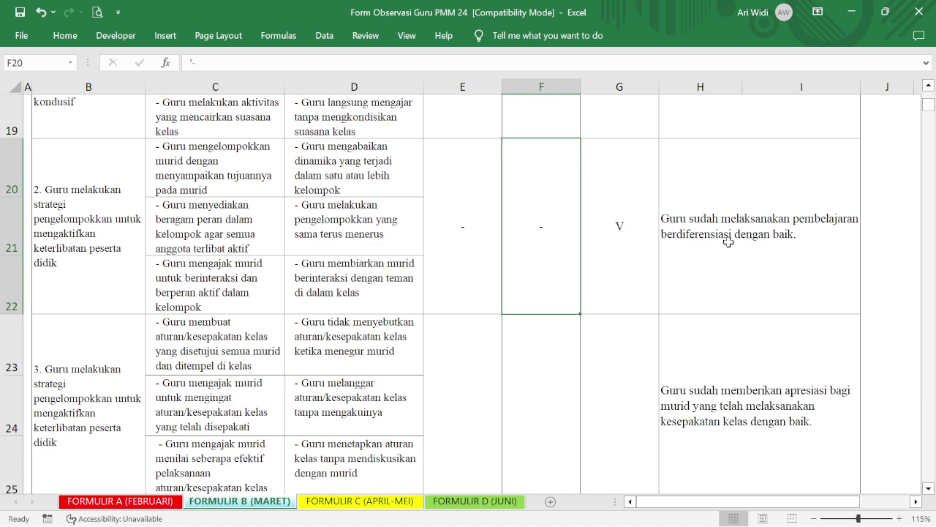
left_click(728, 243)
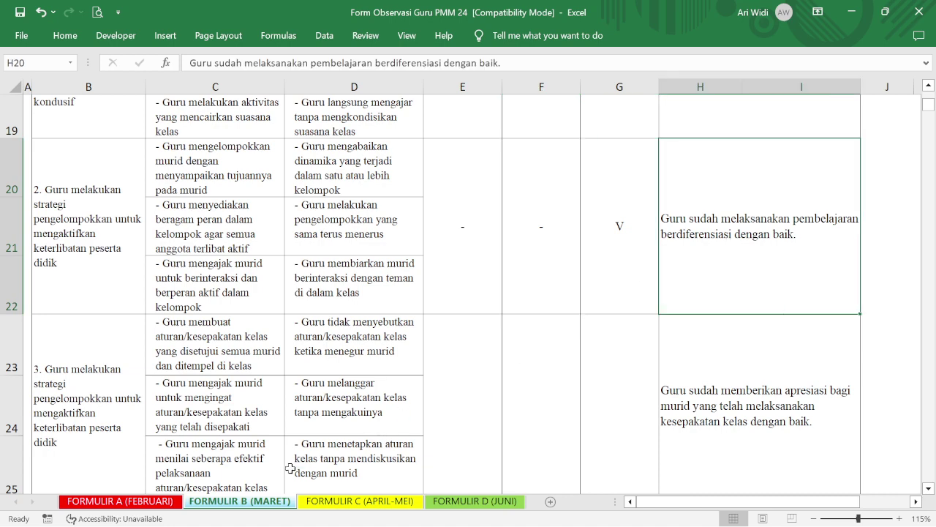
Step: Copy the merged, centred format of E20 onto the third behaviour's Penilaian Observasi Kinerja cells in E23:G25
scroll(466, 401, "down", 1)
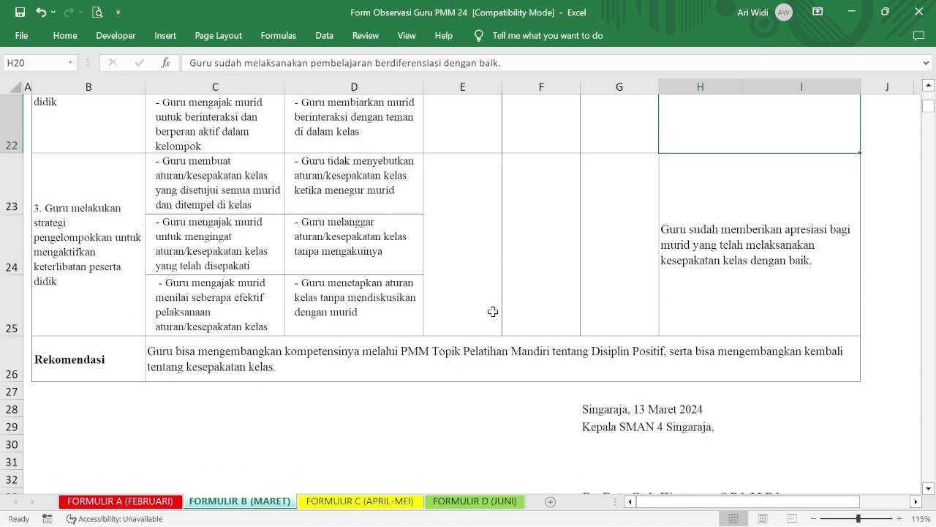
left_click(492, 307)
left_click_drag(462, 195, 459, 291)
left_click_drag(469, 184, 450, 300)
left_click(449, 131)
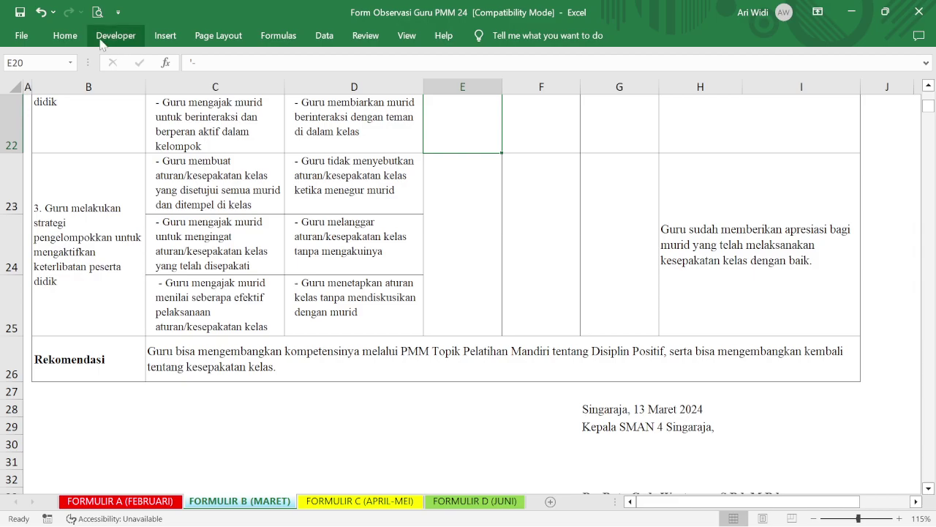
left_click(21, 35)
left_click(27, 42)
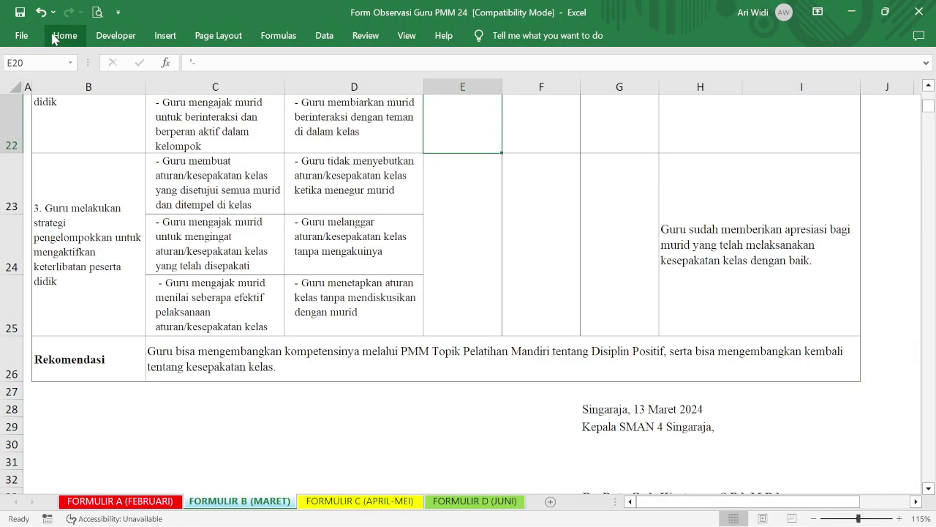
left_click(44, 90)
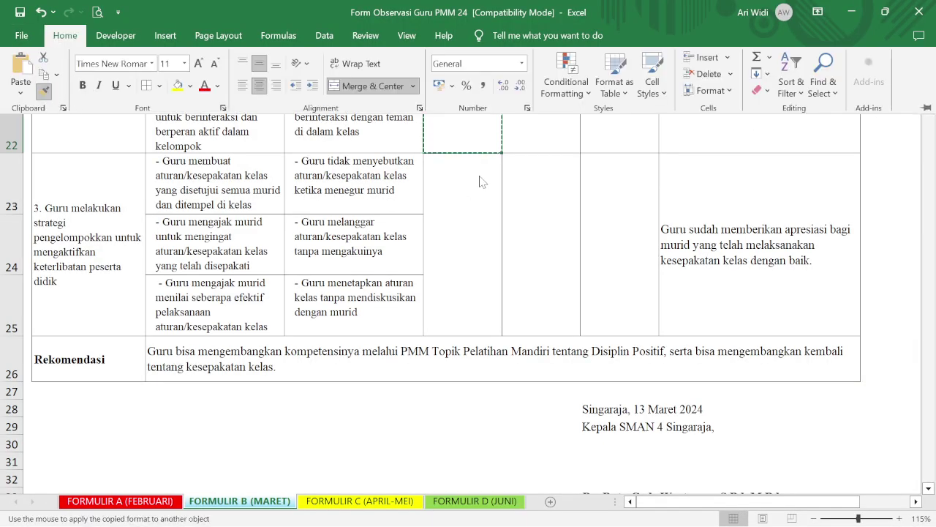
mouse_move(481, 168)
left_mouse_down()
mouse_move(504, 246)
mouse_move(538, 288)
mouse_move(591, 305)
left_mouse_up()
left_click(542, 275)
left_click(466, 240)
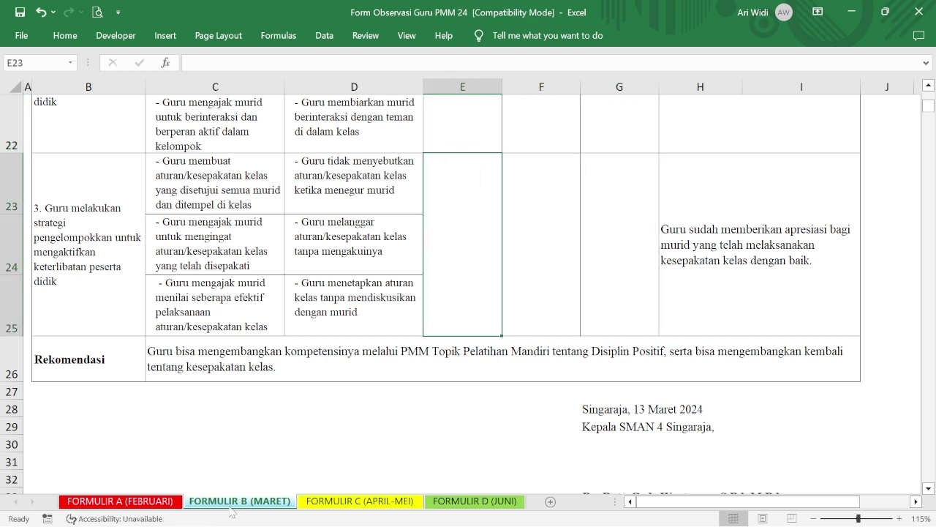
Step: Check the third behaviour's Upaya Mempelajari entry on FORMULIR A (FEBRUARI) against the rating columns in Formulir B
left_click(152, 500)
scroll(311, 379, "down", 1)
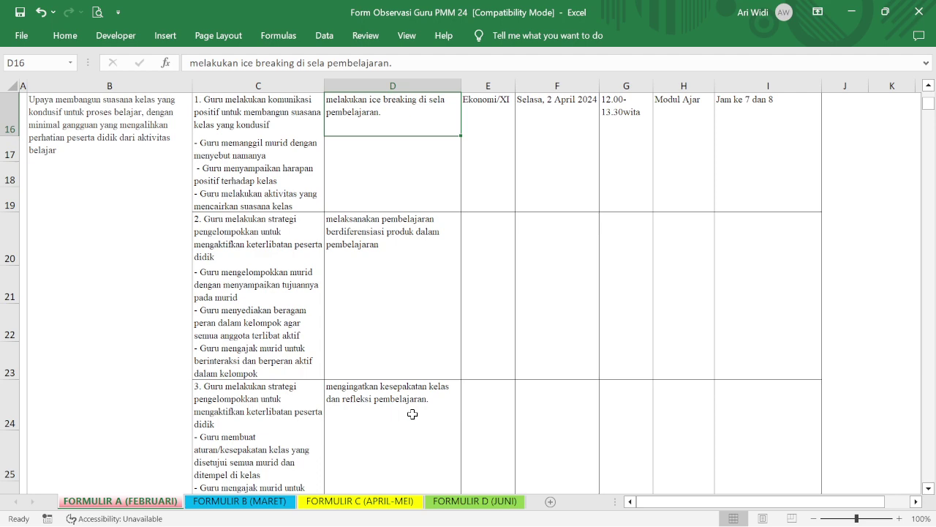
left_click(241, 504)
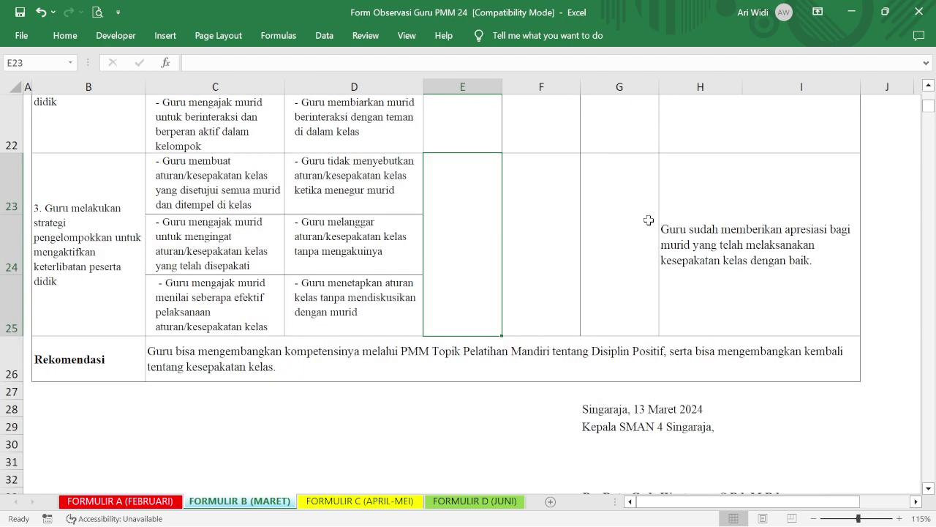
scroll(613, 213, "up", 3)
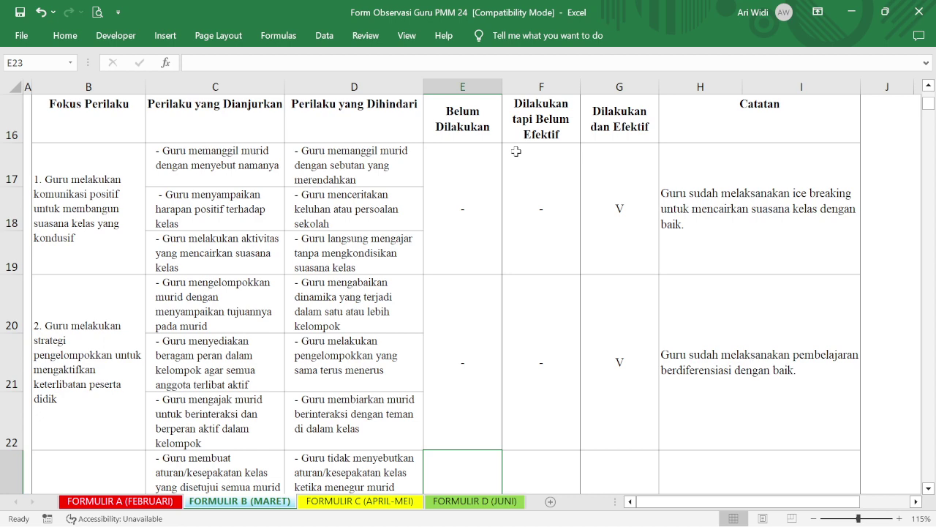
scroll(515, 151, "down", 1)
scroll(516, 151, "down", 1)
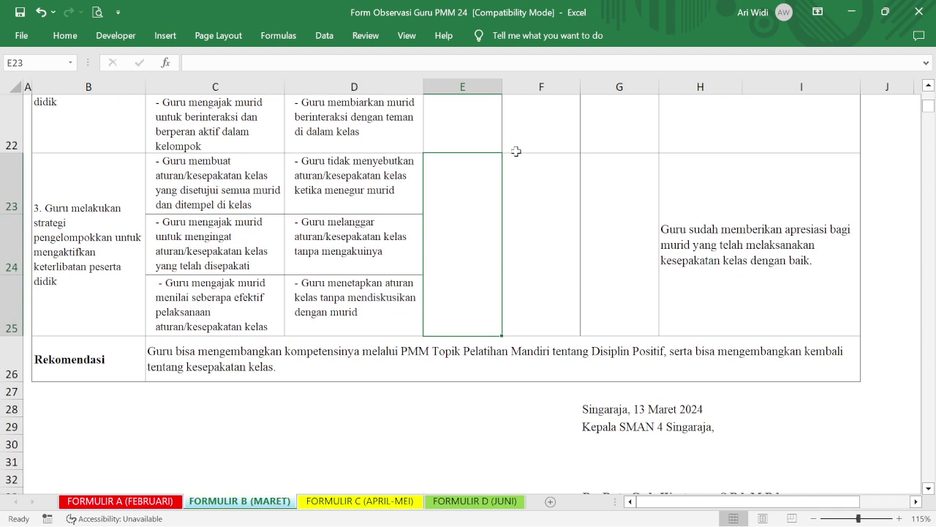
Step: Mark the third behaviour as "Dilakukan dan Efektif" with a capital V in G23
left_click(624, 251)
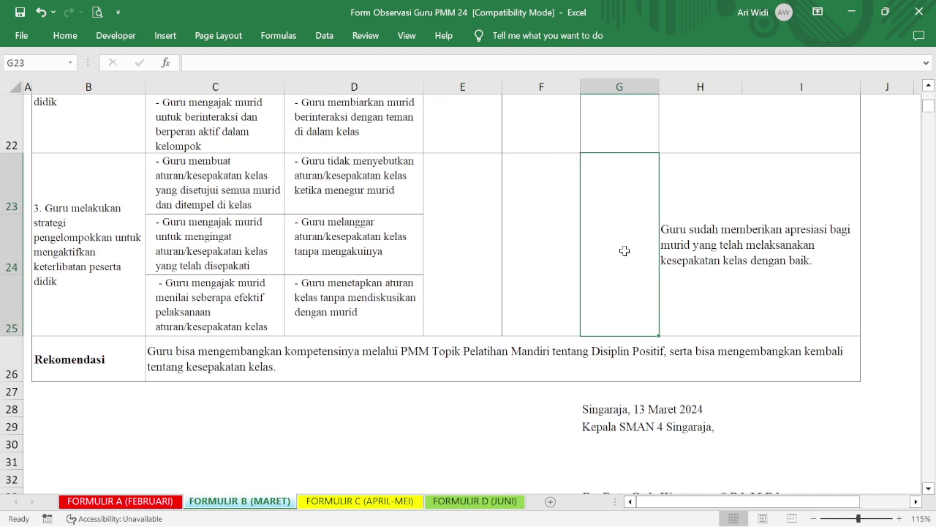
type("v")
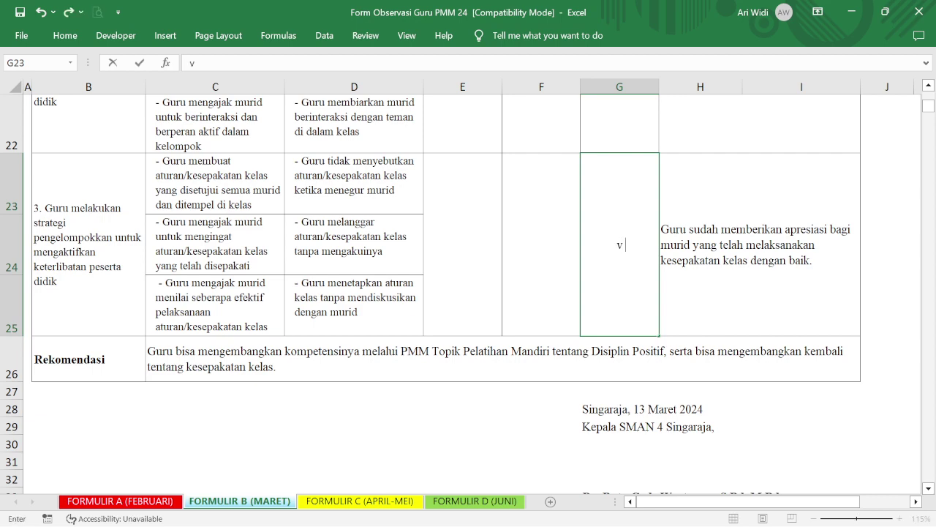
scroll(676, 275, "up", 1)
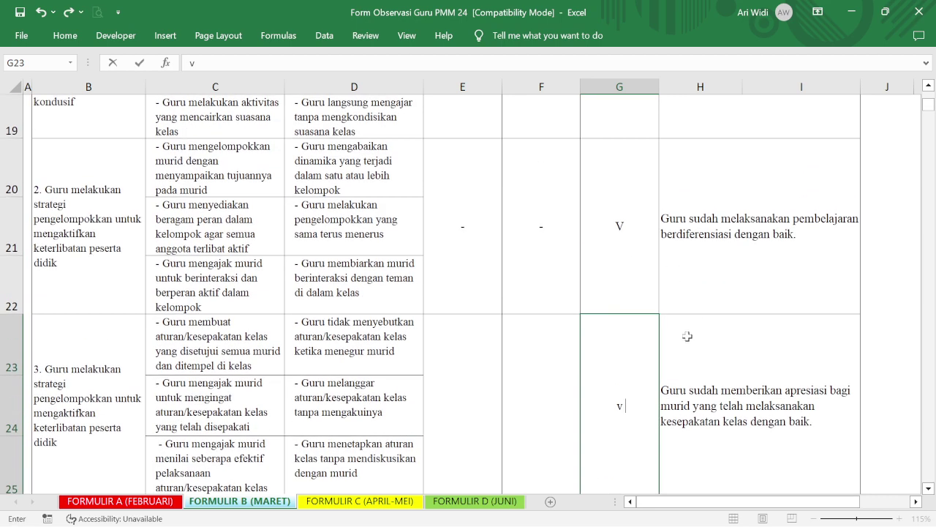
left_click(686, 336)
left_click(632, 373)
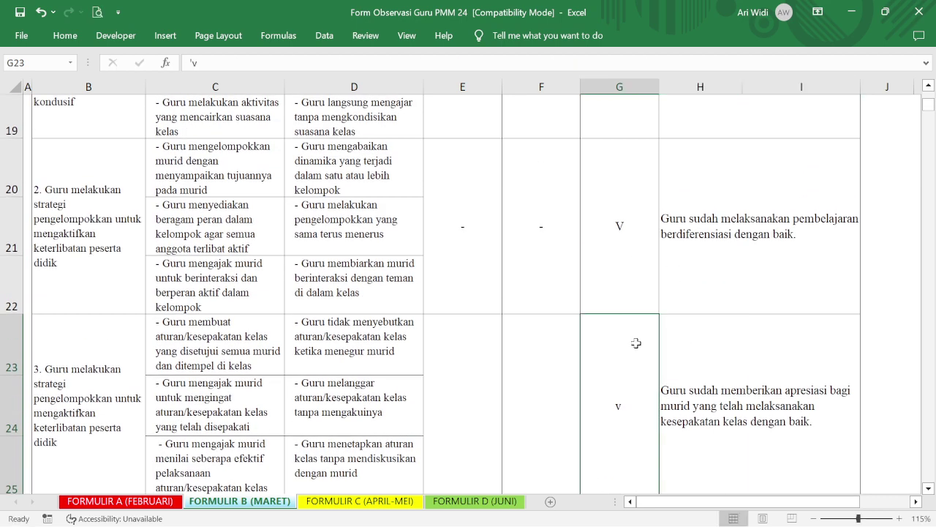
type("V")
left_click(673, 325)
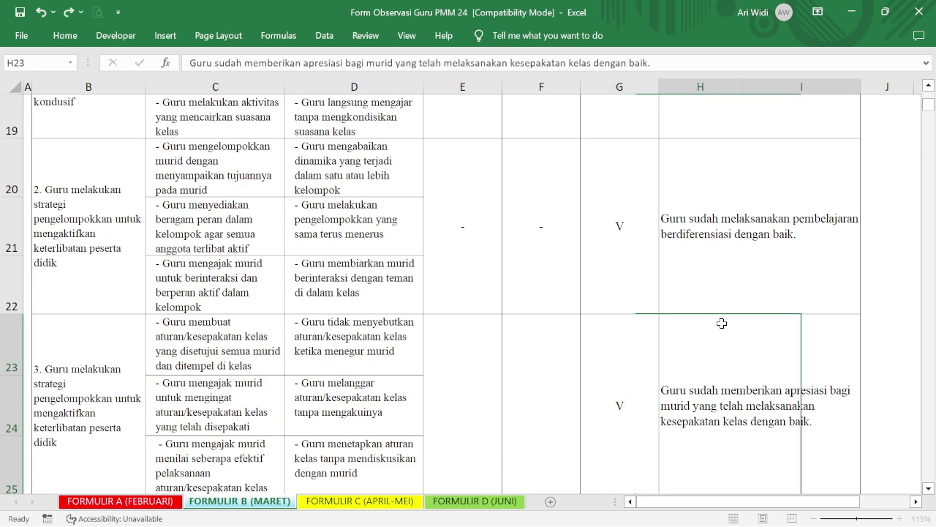
Step: Insert "dan merefleksi pembelajaran" before "dengan baik" in the third behaviour's Catatan note in H23
scroll(681, 307, "down", 1)
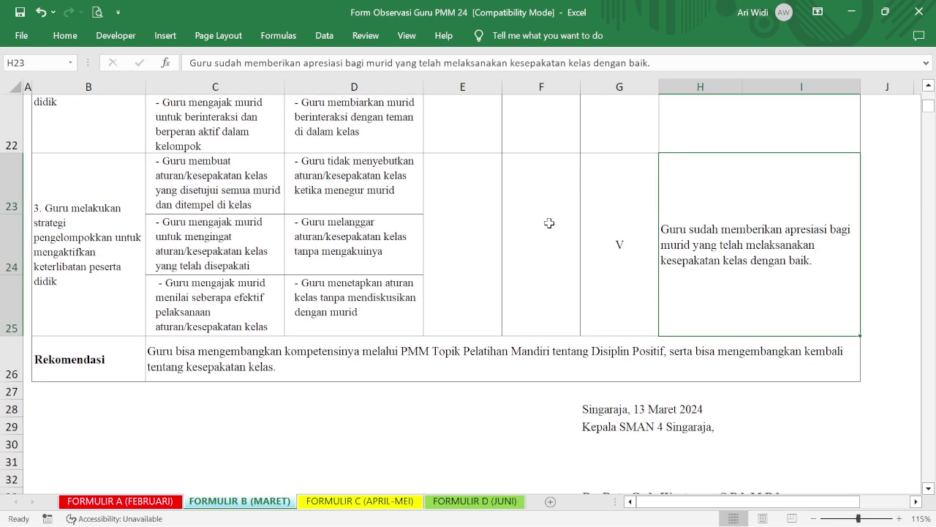
scroll(627, 228, "up", 3)
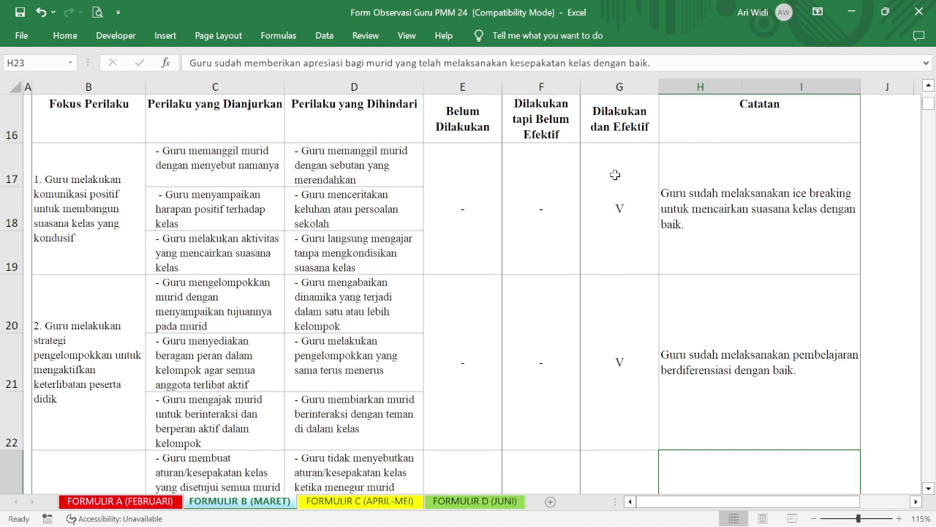
scroll(628, 263, "down", 2)
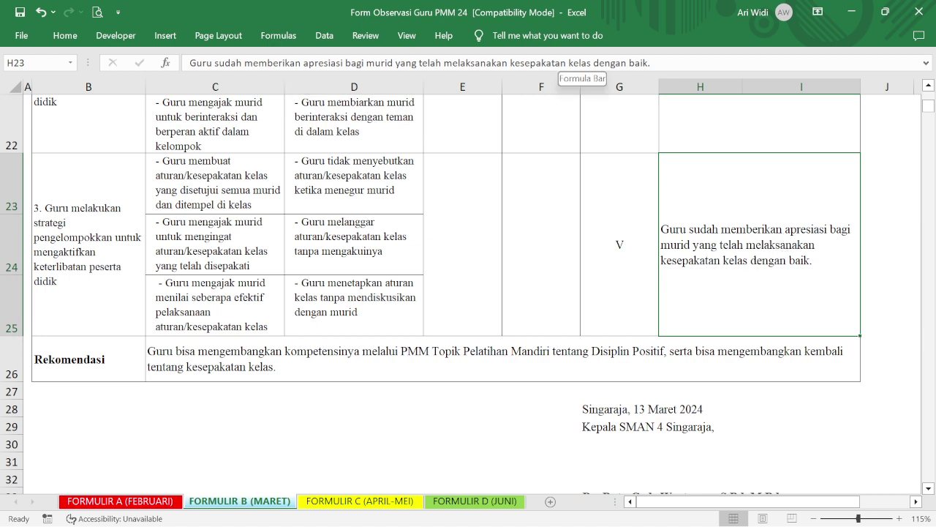
left_click(593, 63)
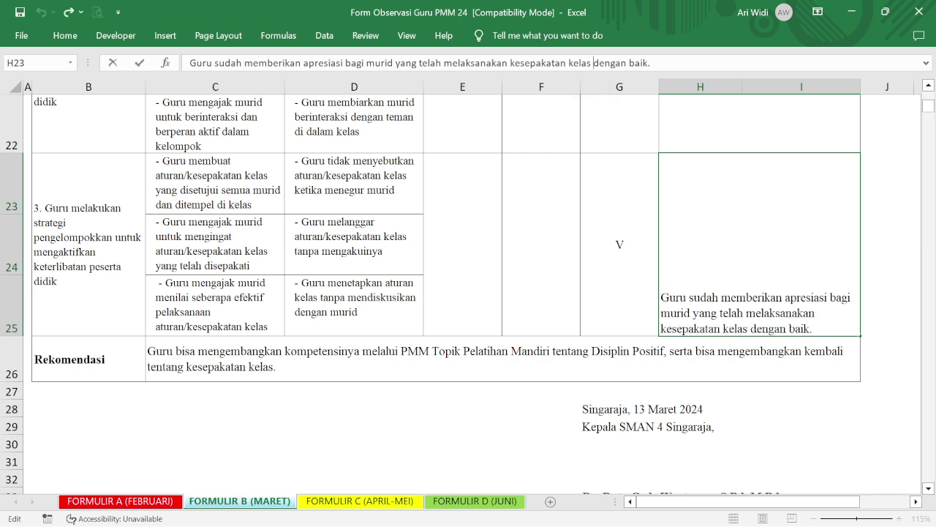
type("DAN")
key("BackSpace")
key("BackSpace")
key("BackSpace")
key("BackSpace")
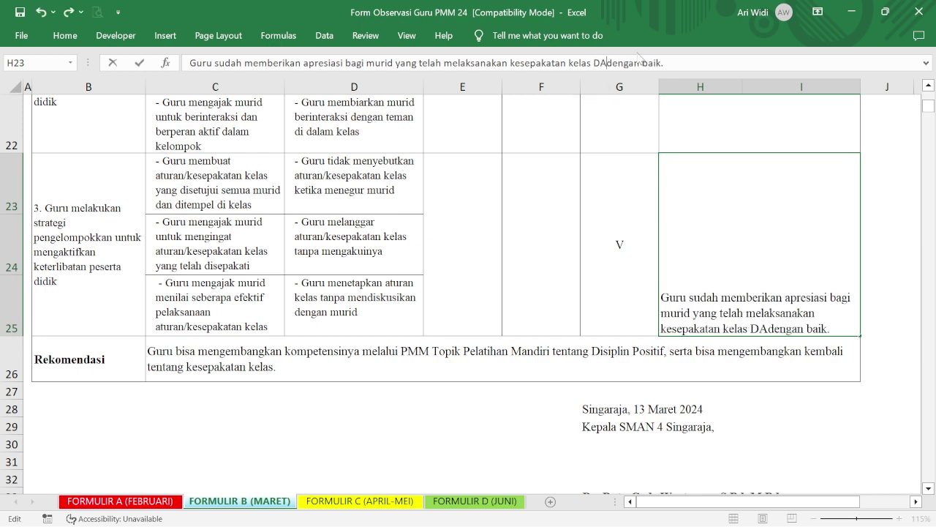
type("dan m")
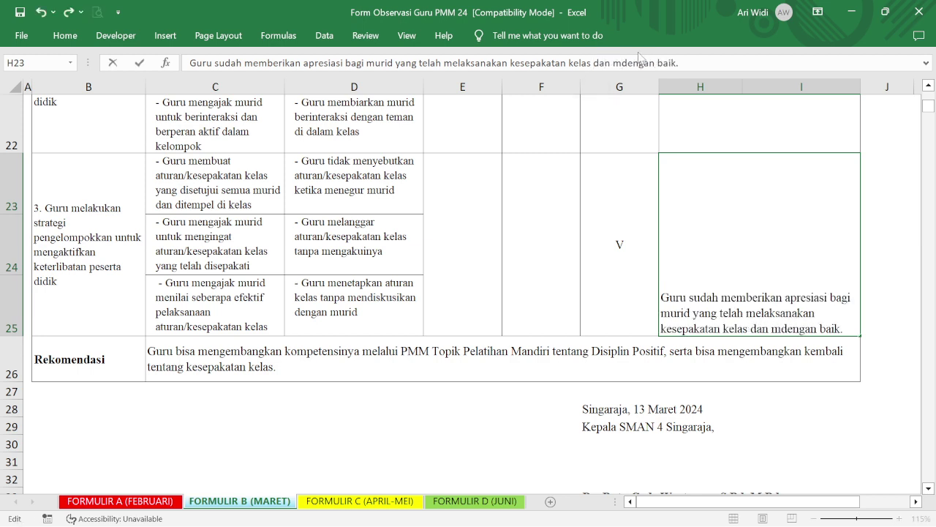
type("erefleksi ")
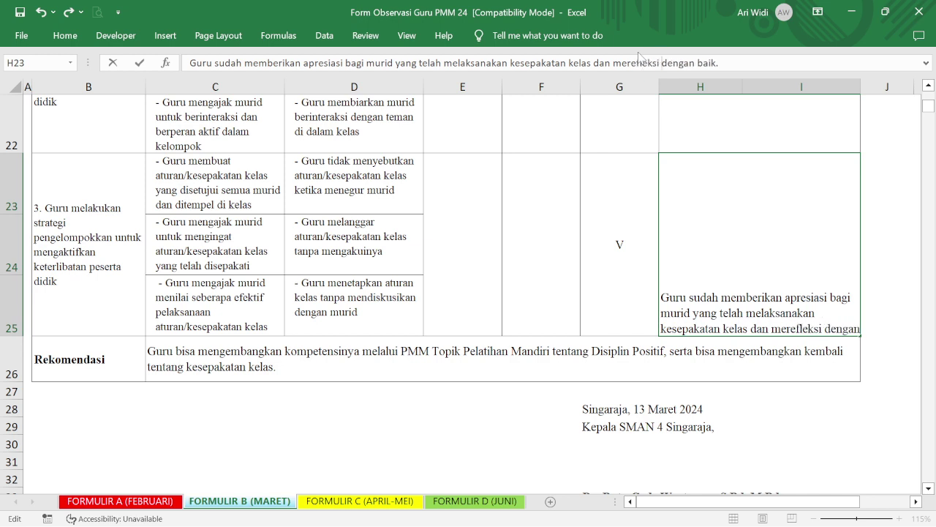
type("pe")
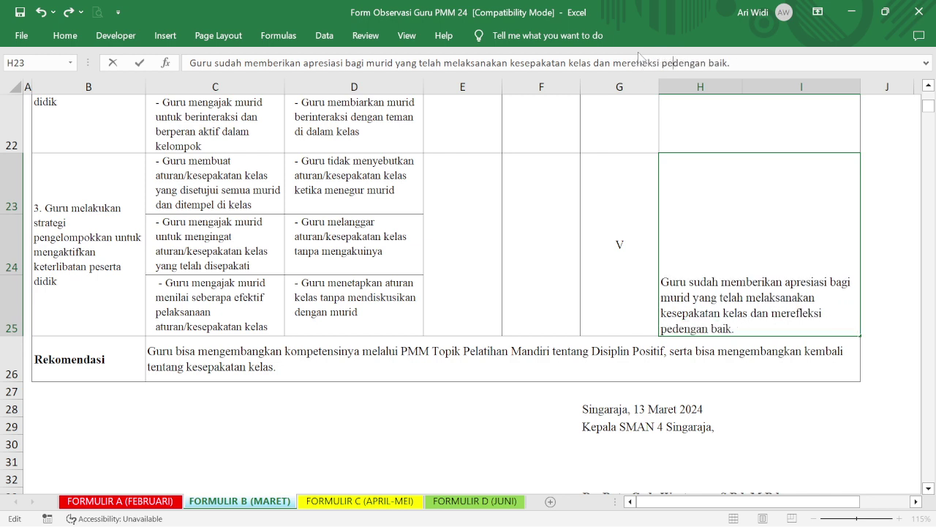
type("mbelajaran")
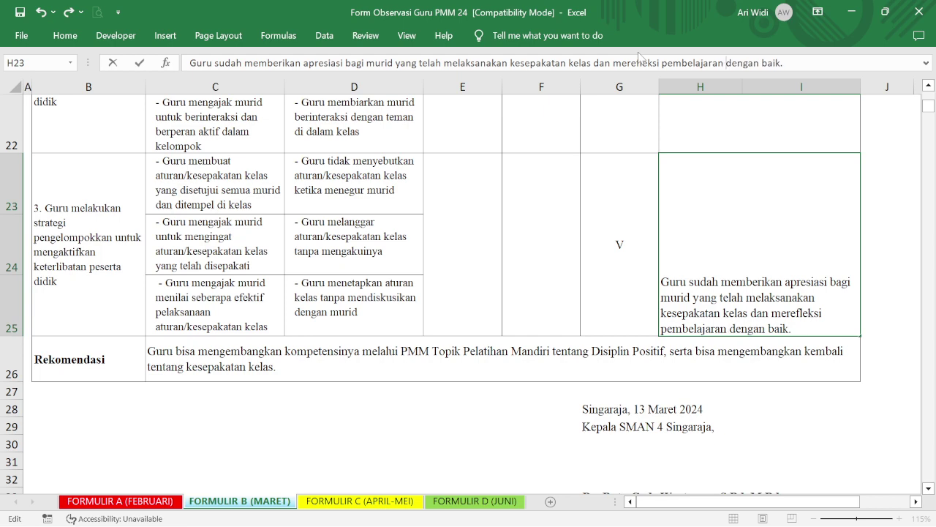
key("Return")
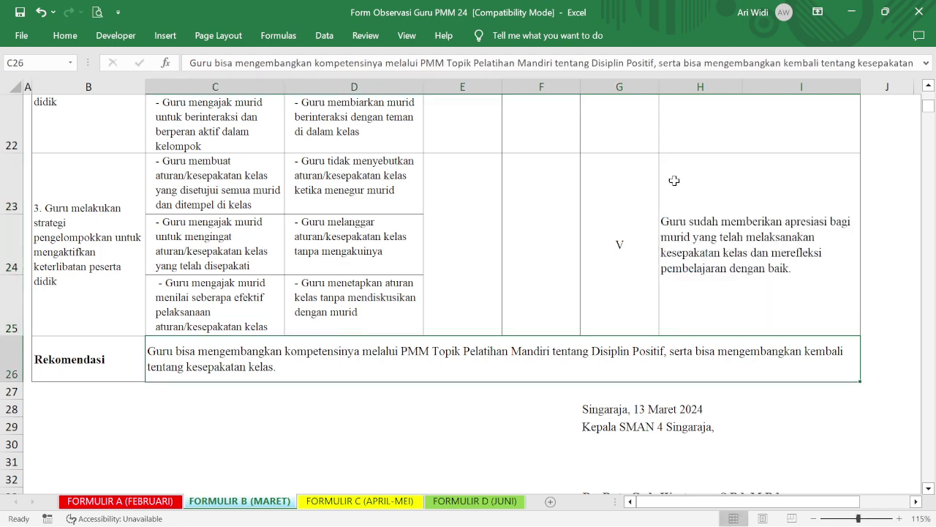
left_click(721, 242)
scroll(731, 216, "up", 2)
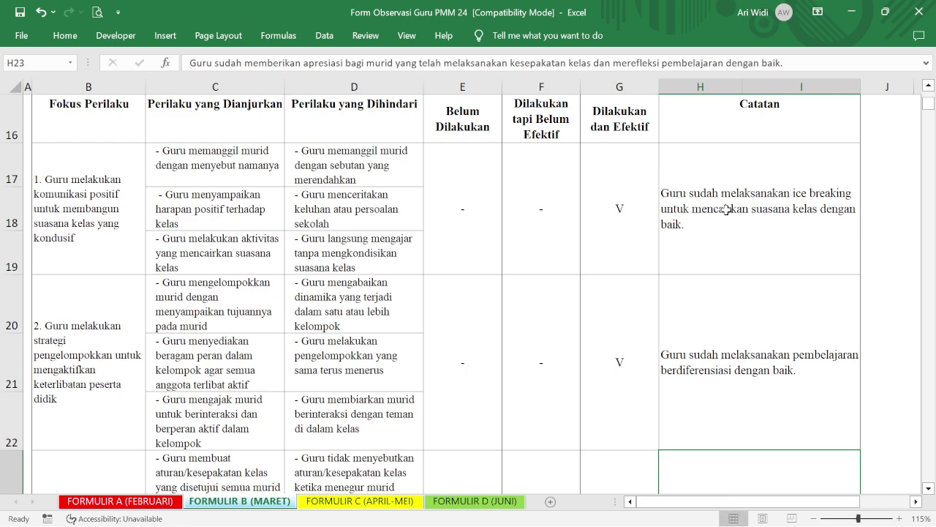
Step: Compare the three behaviours' Catatan notes in Formulir B with the Rekomendasi text in C26
scroll(726, 209, "down", 2)
scroll(726, 209, "up", 2)
scroll(726, 209, "down", 3)
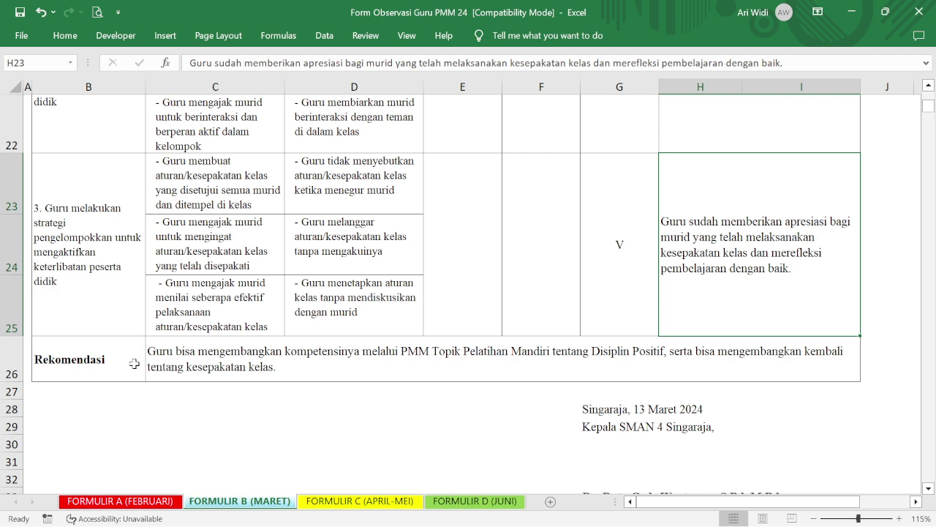
left_click(97, 361)
left_click(168, 362)
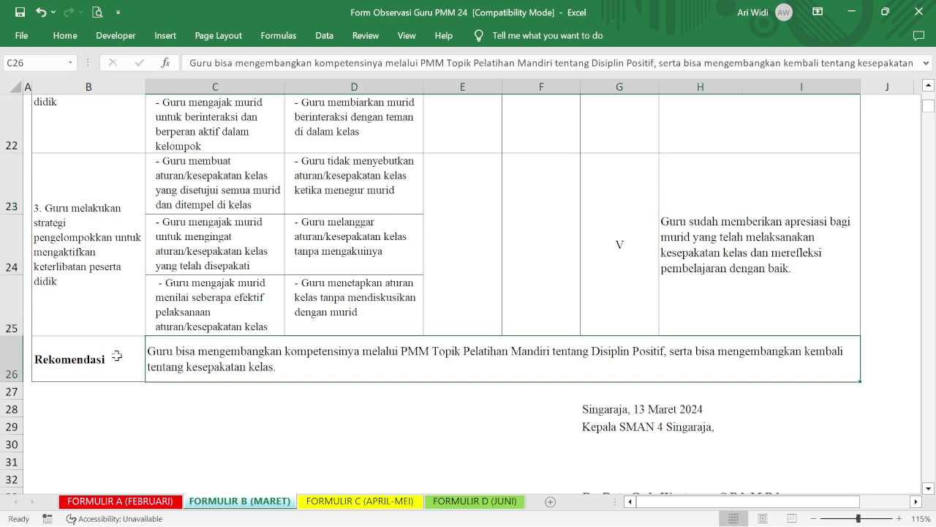
left_click(117, 356)
left_click(212, 363)
scroll(535, 217, "up", 3)
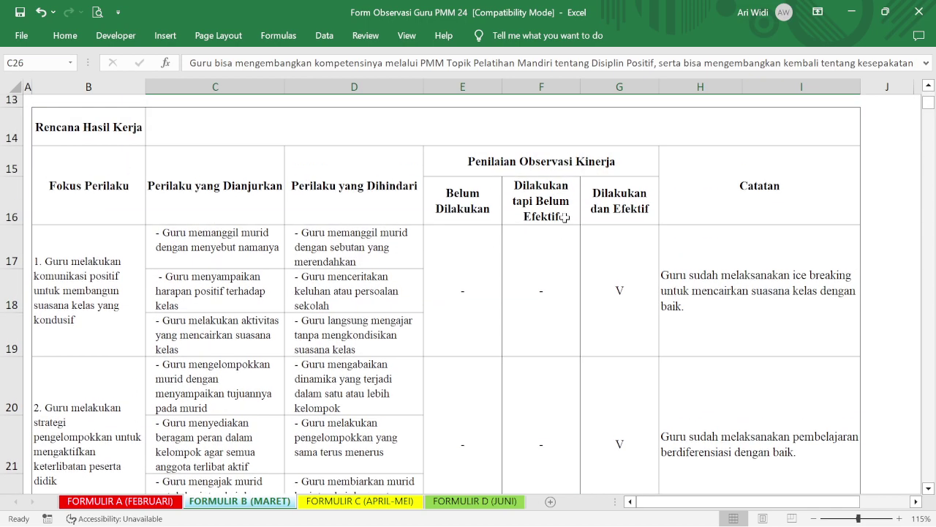
scroll(564, 217, "down", 5)
scroll(564, 217, "up", 2)
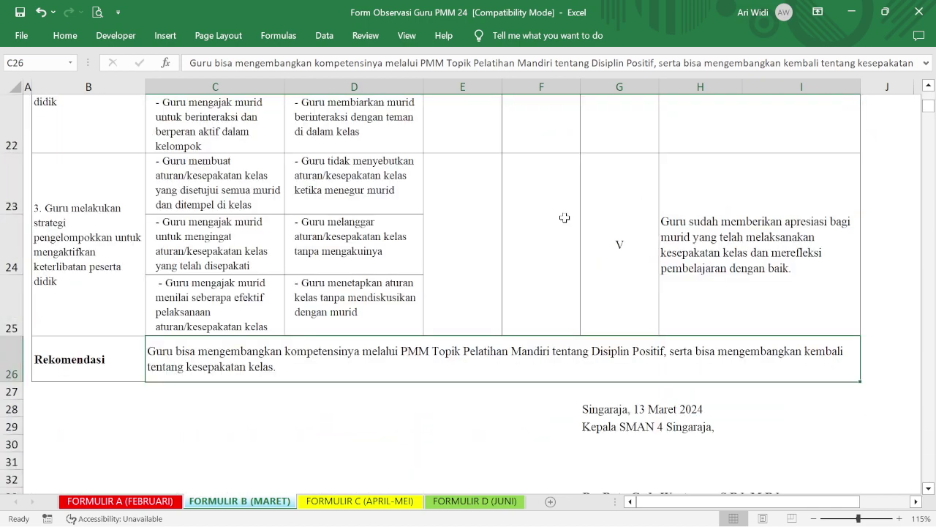
scroll(564, 217, "down", 2)
scroll(478, 236, "up", 2)
scroll(445, 307, "up", 2)
scroll(695, 189, "down", 1)
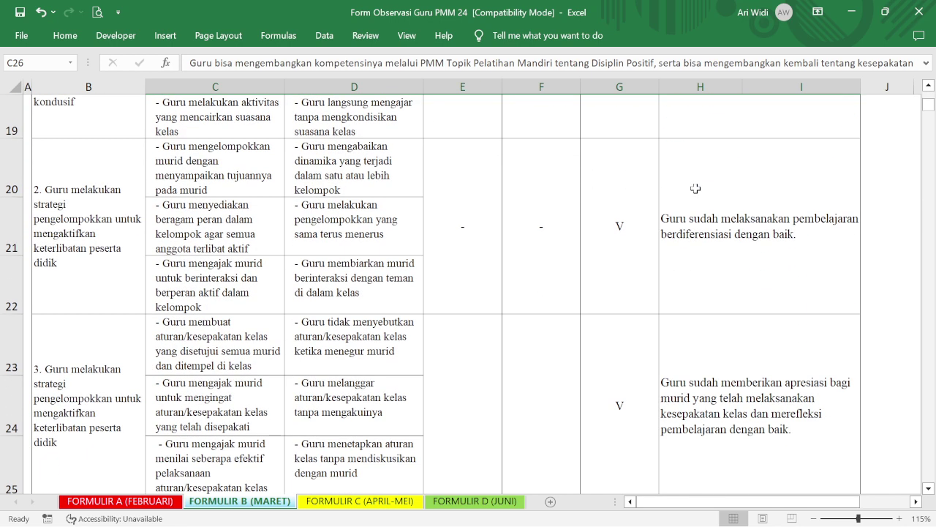
scroll(694, 189, "down", 1)
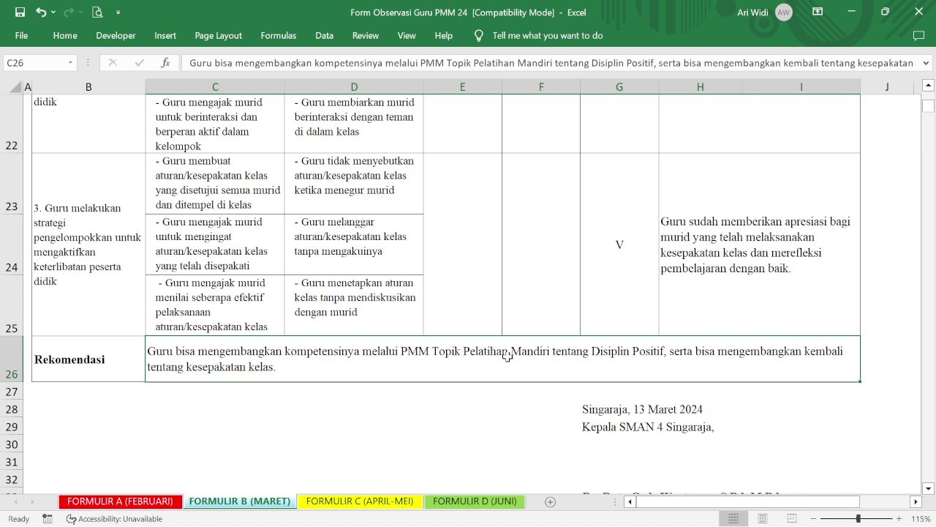
scroll(688, 145, "up", 2)
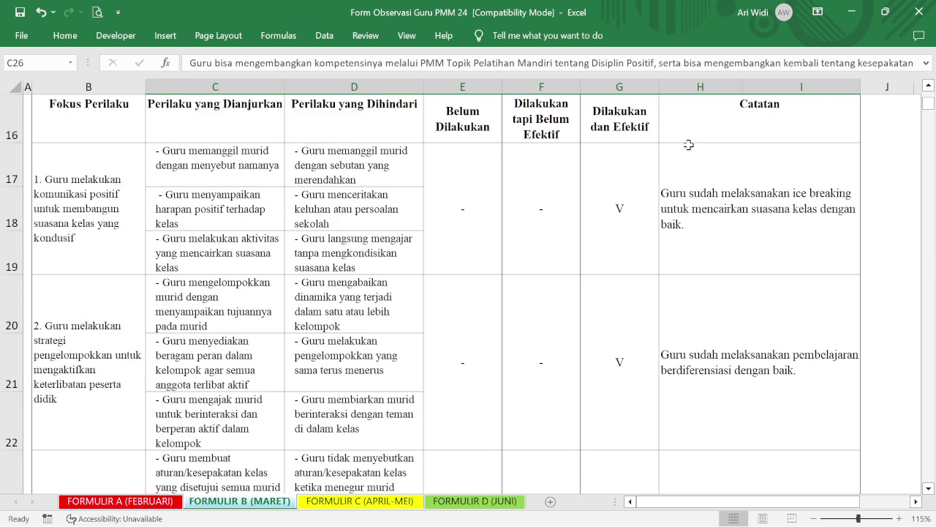
scroll(688, 145, "down", 1)
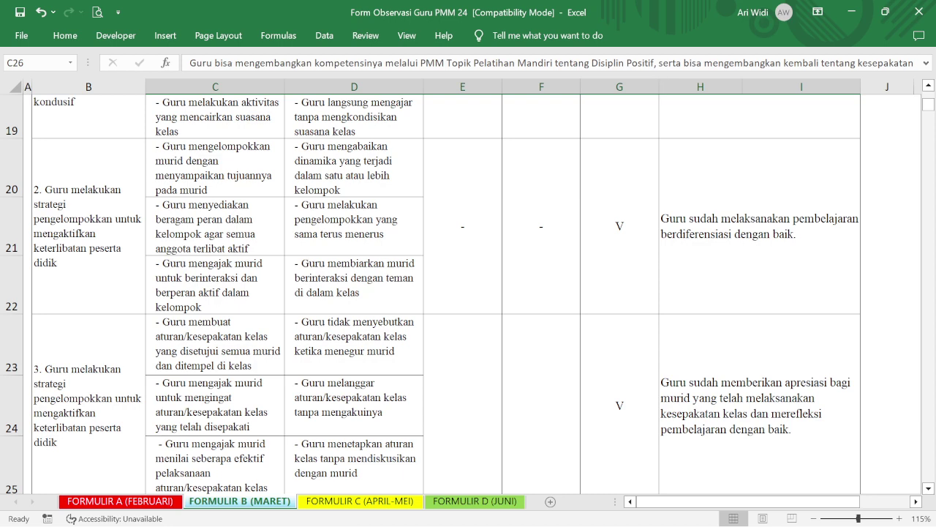
Step: Replace the comma after "Disiplin Positif" in the Rekomendasi text in C26 with "dan pembelajaran berdiferensiasi"
left_click(659, 63)
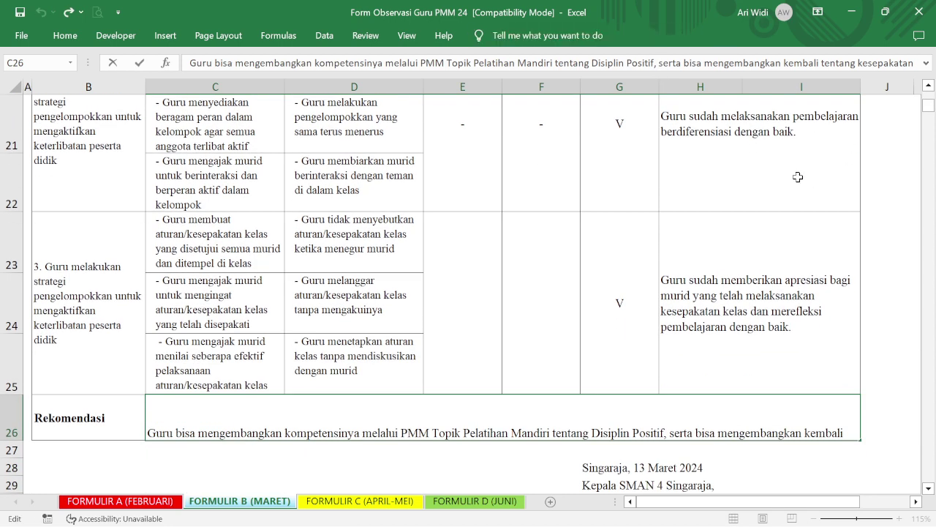
scroll(618, 112, "up", 1)
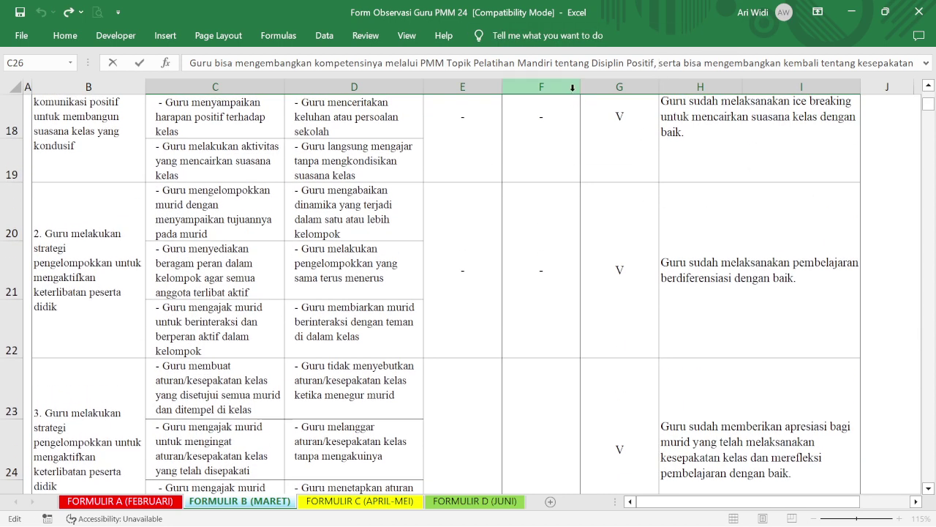
key("BackSpace")
key("BackSpace")
type("dan ")
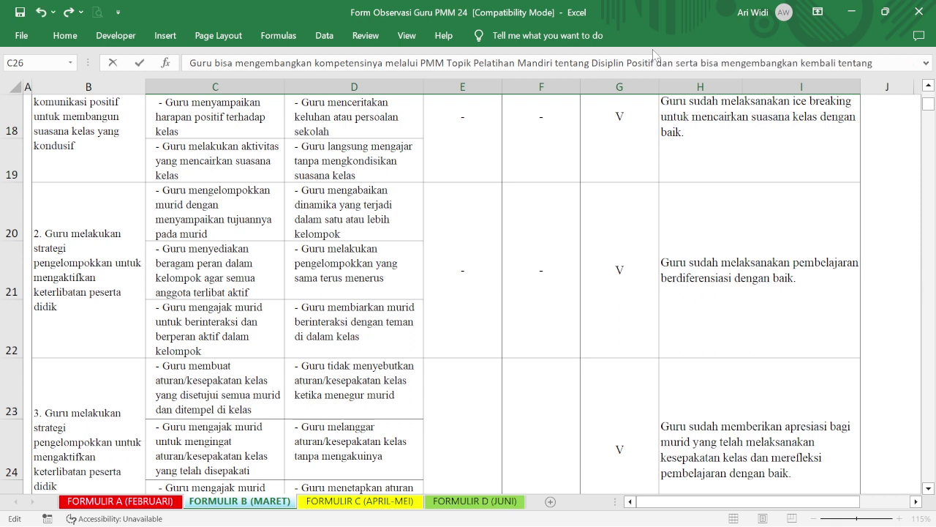
type("pe")
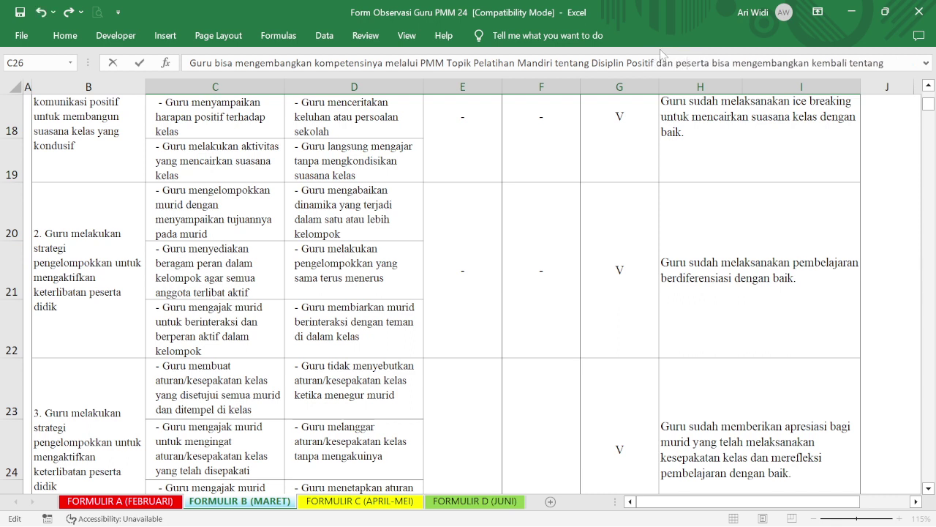
type("mbelaj")
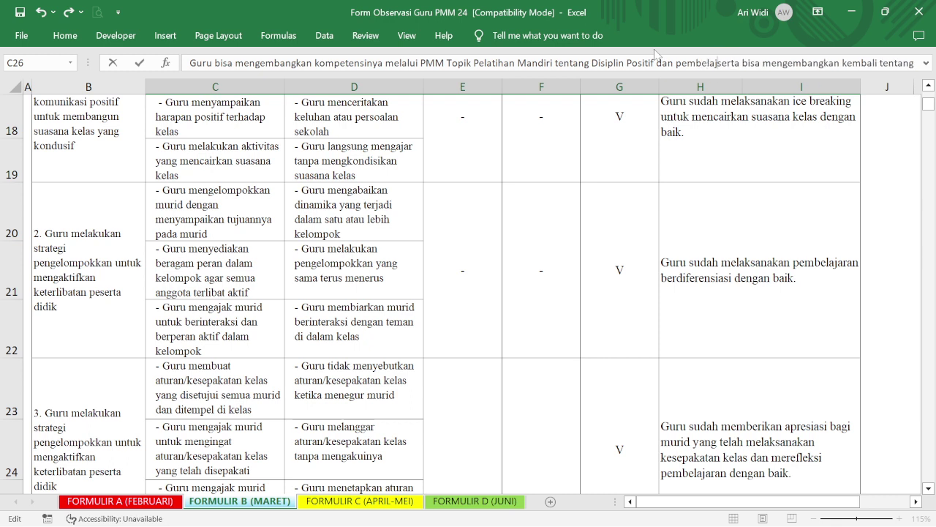
type("aran ber")
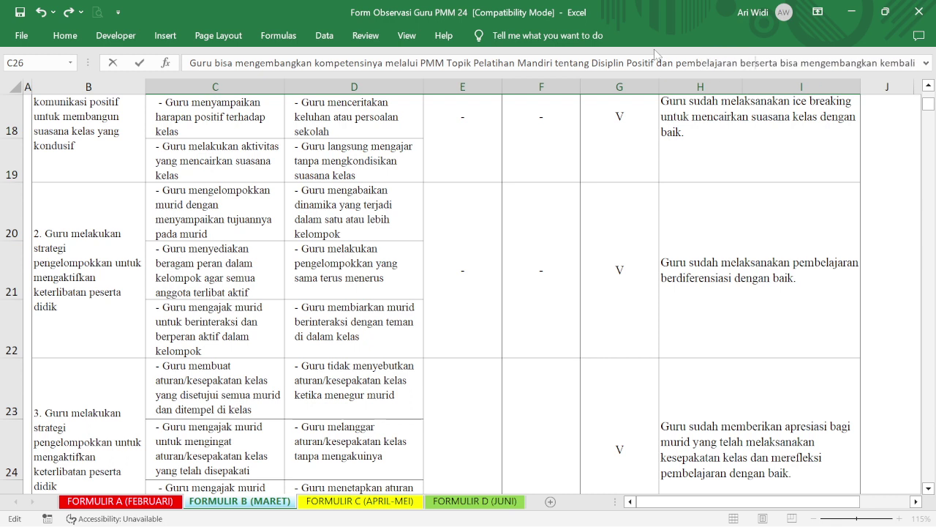
type("diferensia")
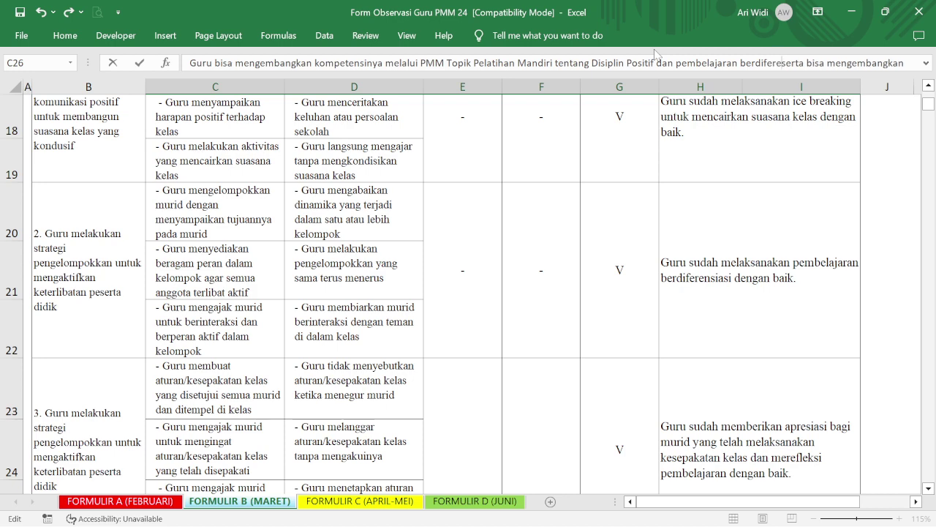
type("si")
key("Return")
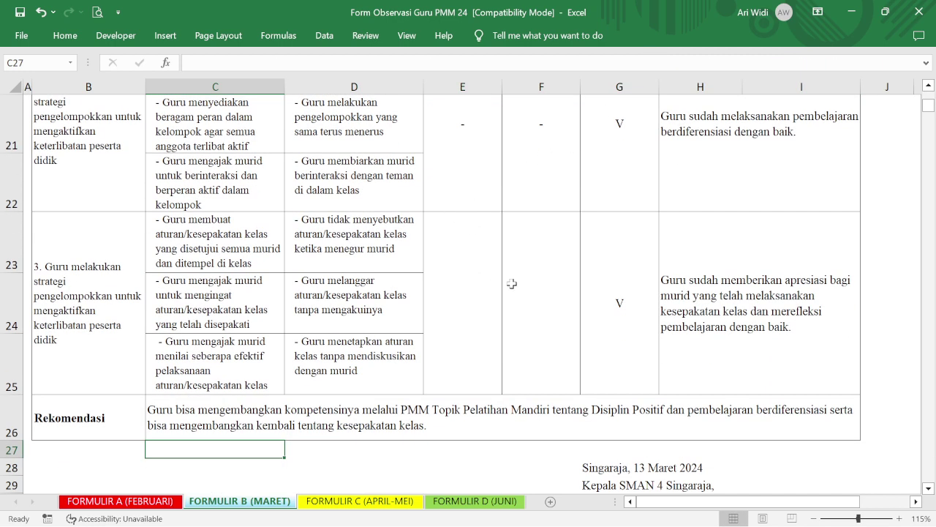
Step: Check the revised Rekomendasi against the Catatan notes for the first two behaviours
scroll(710, 218, "up", 3)
scroll(711, 218, "down", 2)
scroll(723, 197, "up", 1)
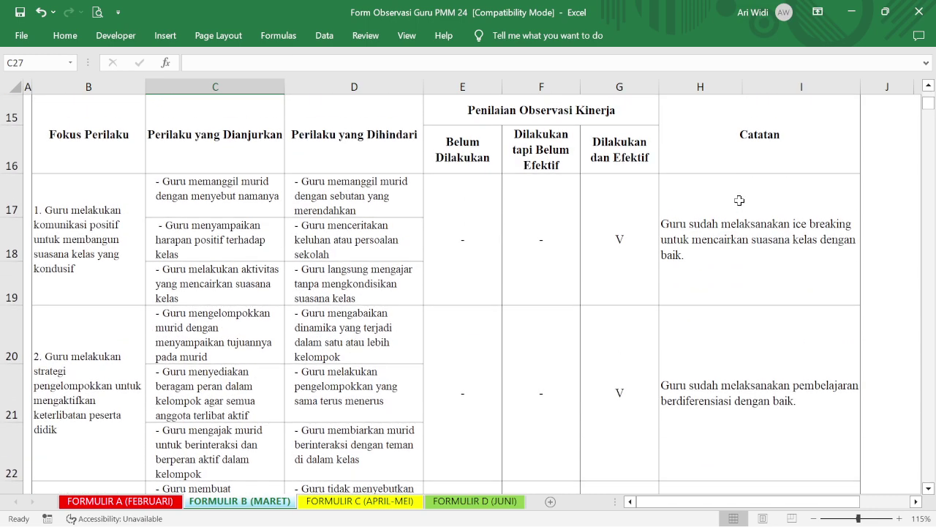
left_click_drag(738, 199, 772, 414)
scroll(731, 417, "down", 2)
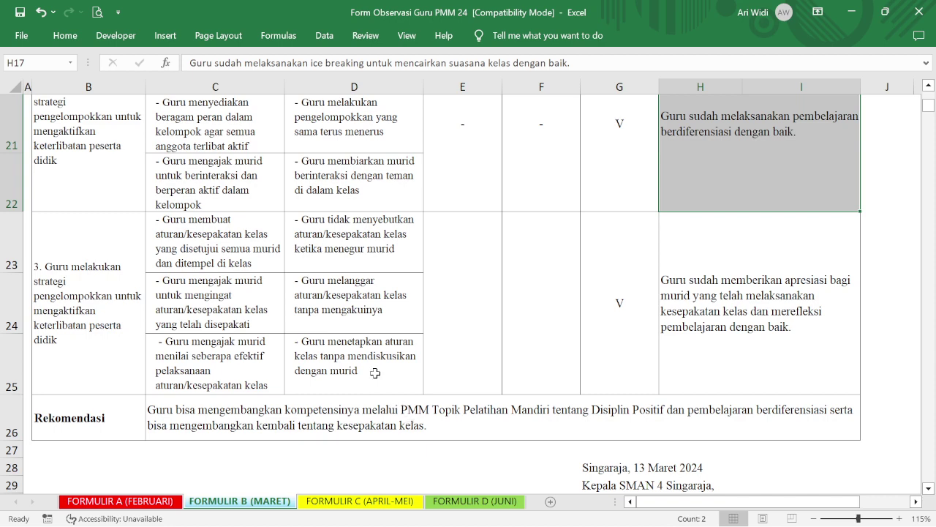
scroll(375, 369, "up", 1)
scroll(374, 370, "down", 3)
scroll(373, 363, "up", 1)
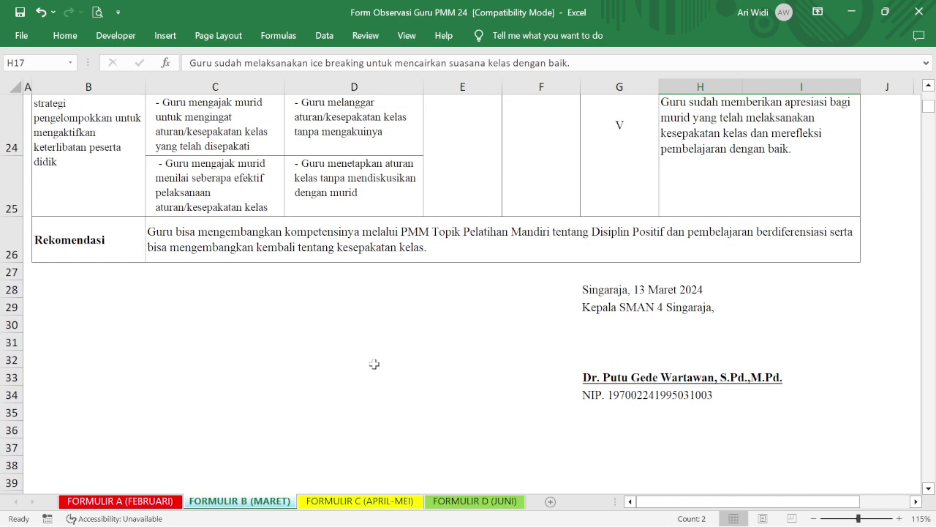
Step: Compare the date in the signature block of Formulir B with the Hari/Tanggal entry in the form's header
left_click(638, 292)
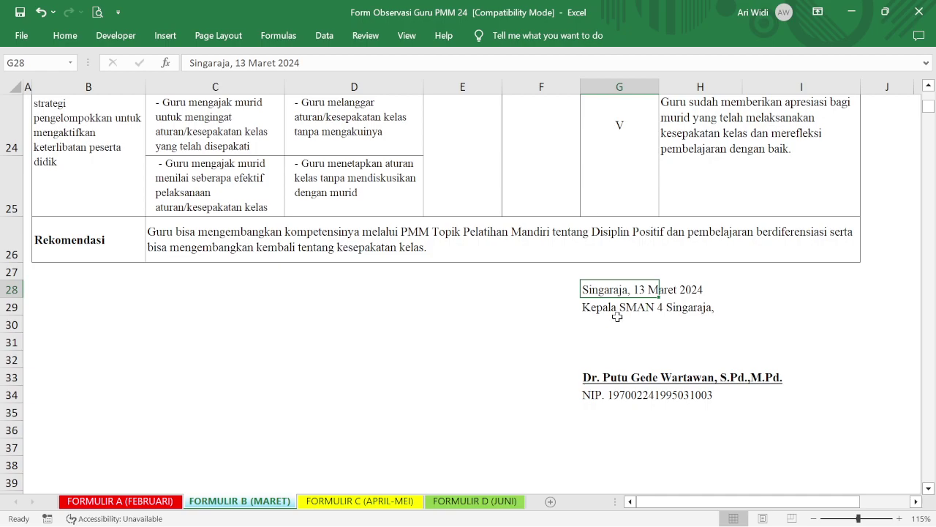
left_click(618, 319)
left_click(636, 308)
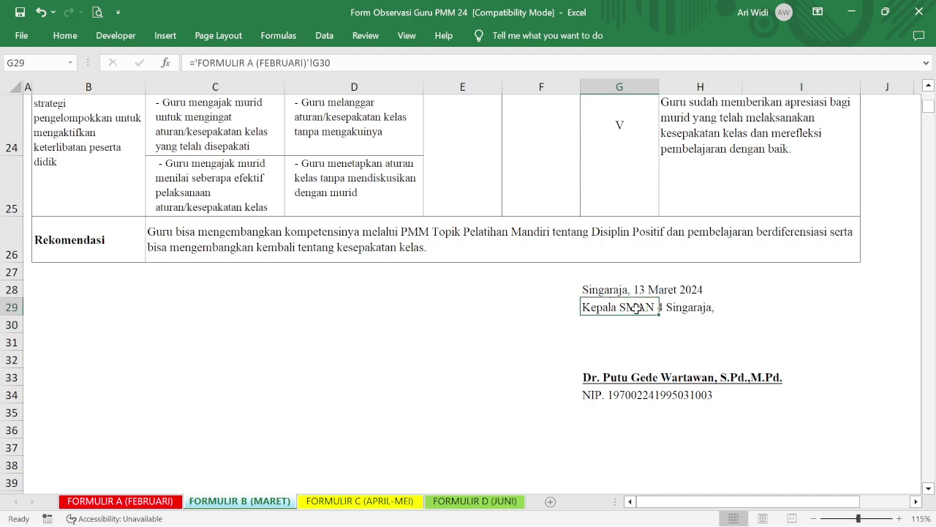
scroll(665, 285, "up", 7)
scroll(696, 257, "down", 1)
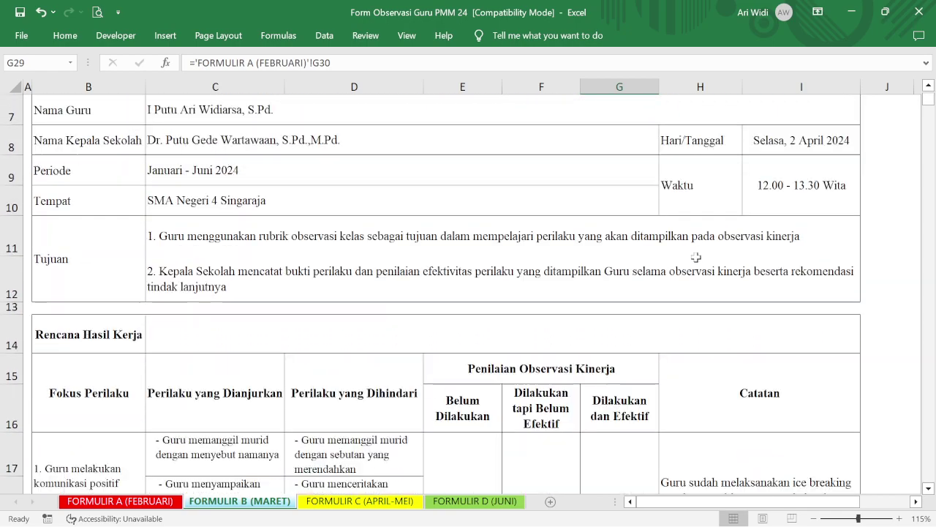
scroll(696, 258, "down", 6)
scroll(690, 260, "up", 8)
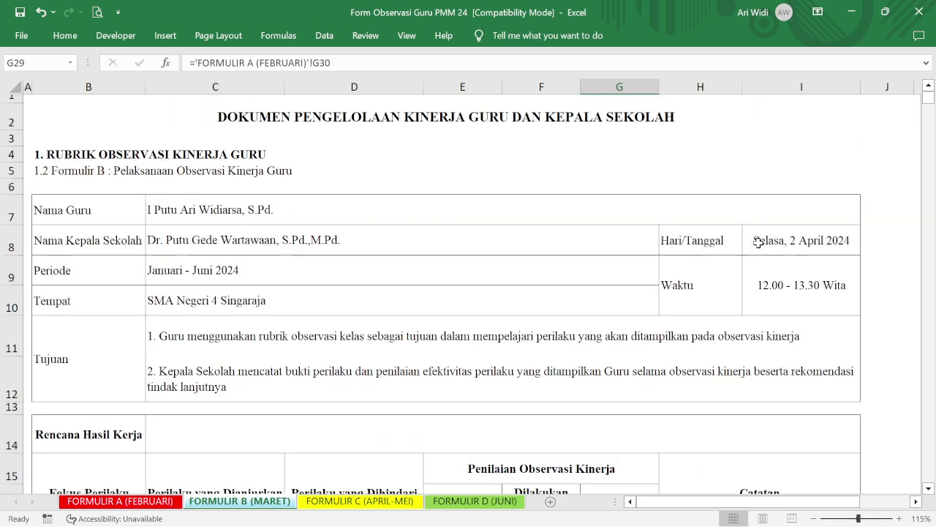
scroll(758, 242, "down", 7)
Step: Change the signature date line in G28 to "Singaraja, 2 April 2024"
left_click(593, 411)
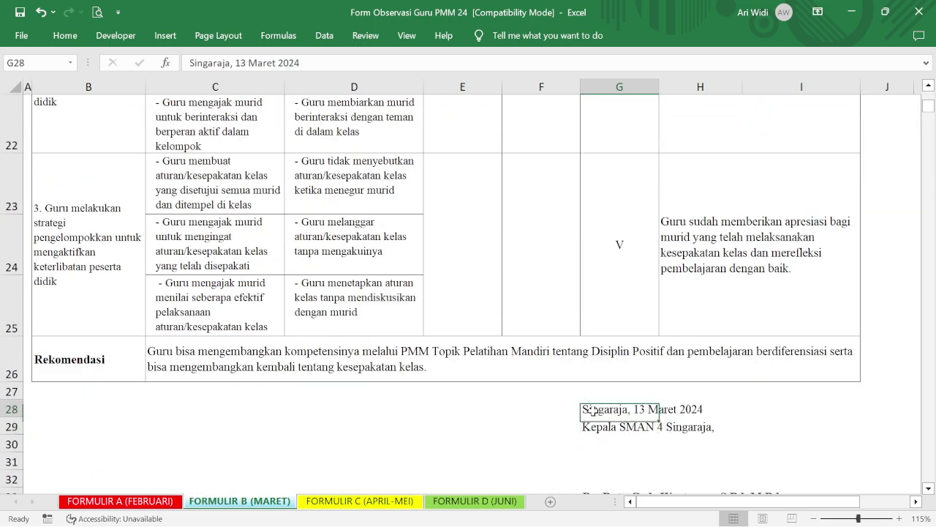
left_click(236, 62)
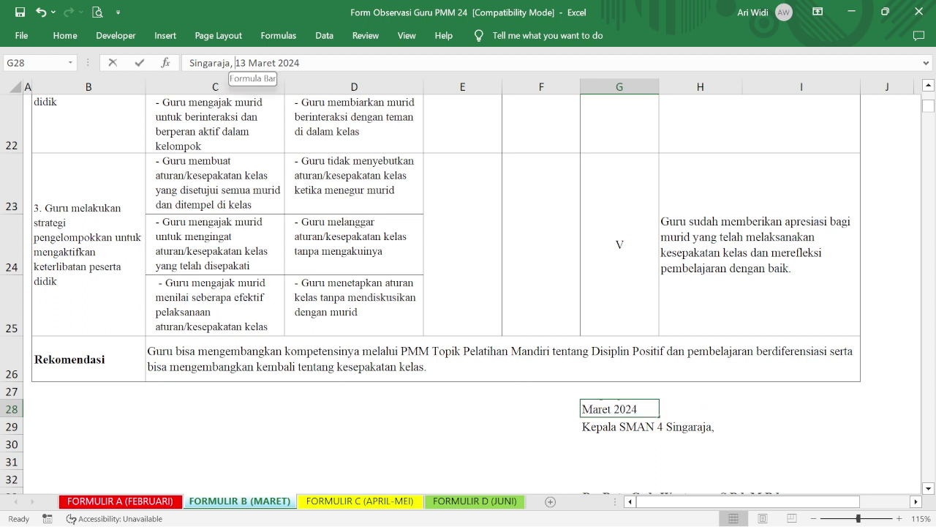
left_click_drag(236, 63, 268, 63)
type("4")
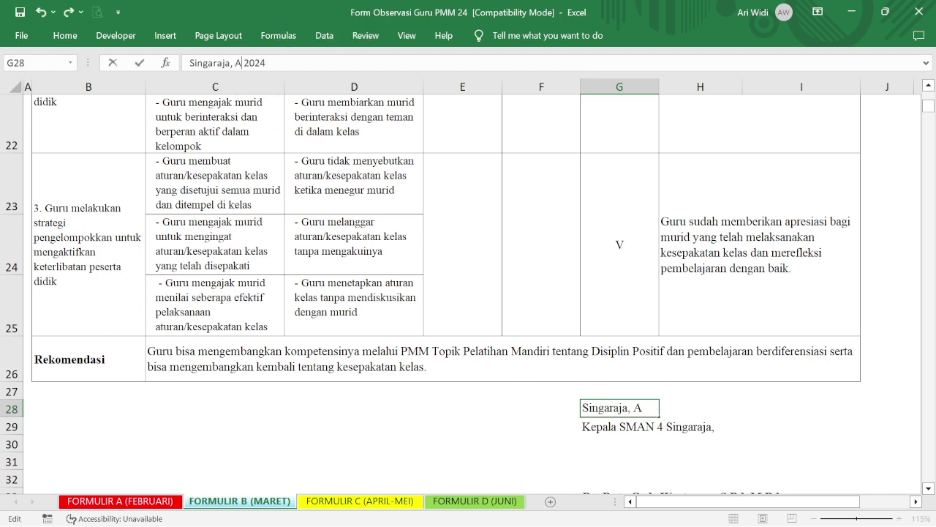
key("BackSpace")
type("2 April")
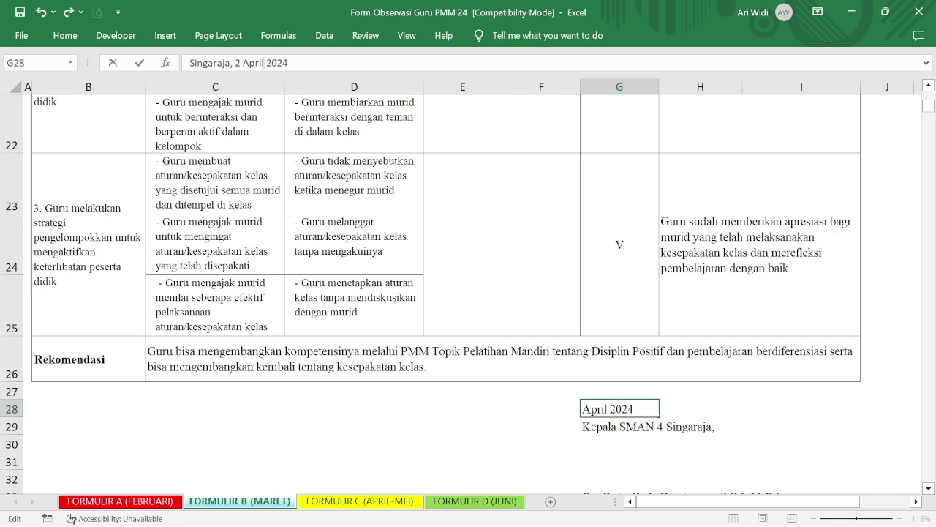
key("Return")
Step: Review the completed Formulir B, from its Tujuan section and assessment table through to the signature block
scroll(205, 264, "down", 2)
scroll(210, 292, "up", 5)
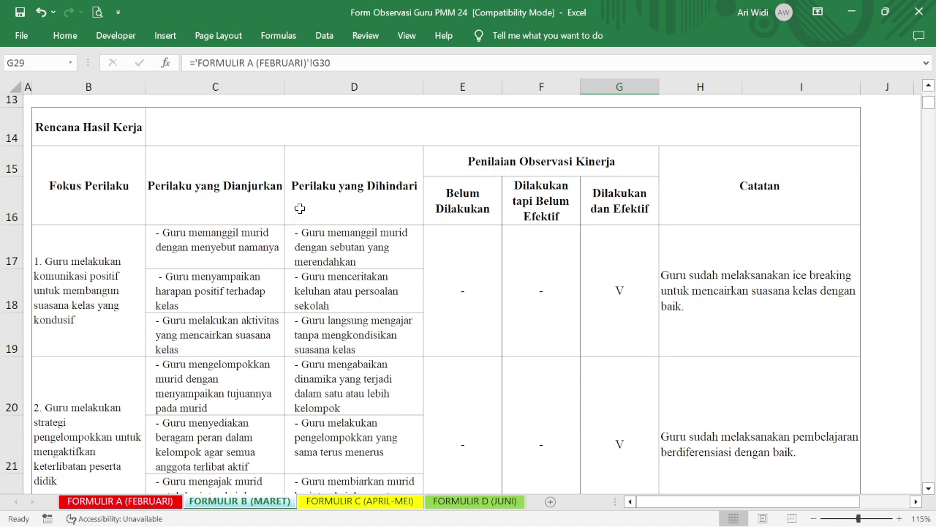
scroll(299, 208, "up", 2)
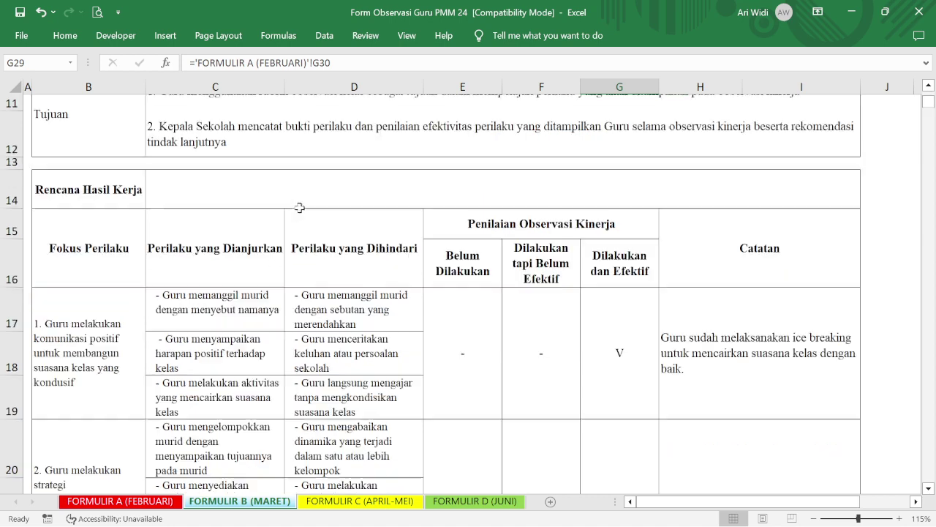
scroll(299, 203, "down", 1)
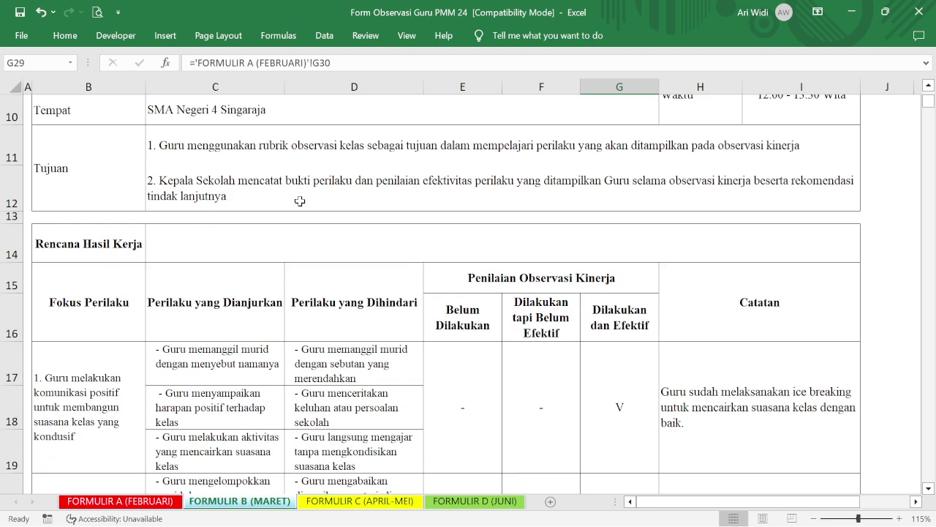
scroll(299, 201, "down", 3)
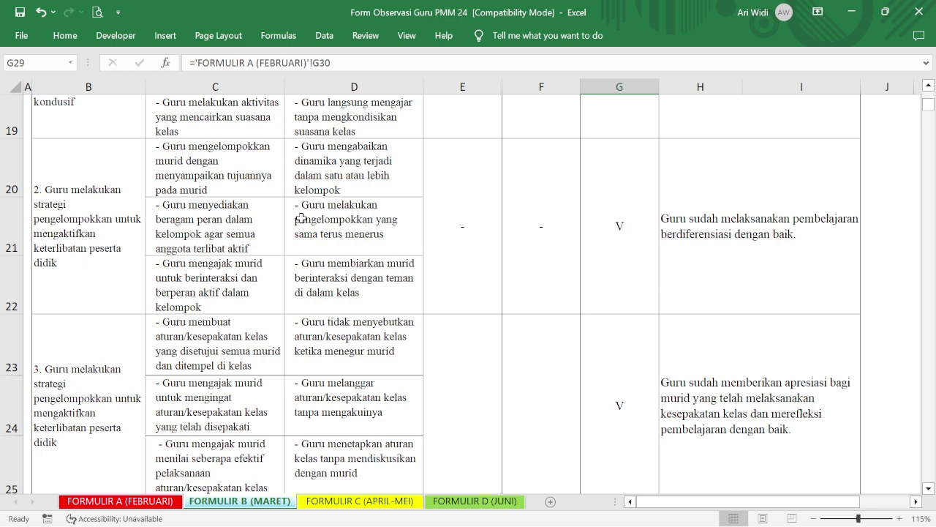
scroll(347, 257, "up", 1)
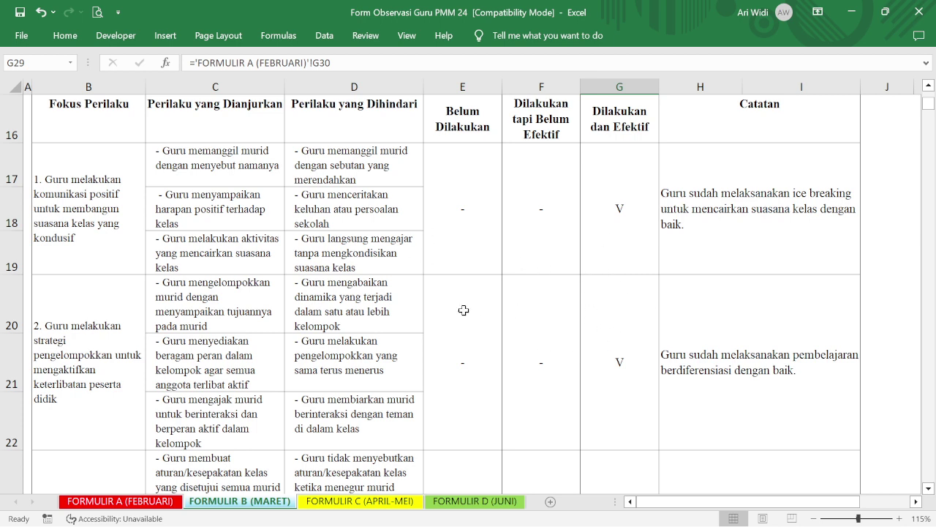
scroll(485, 278, "down", 1)
scroll(485, 278, "down", 5)
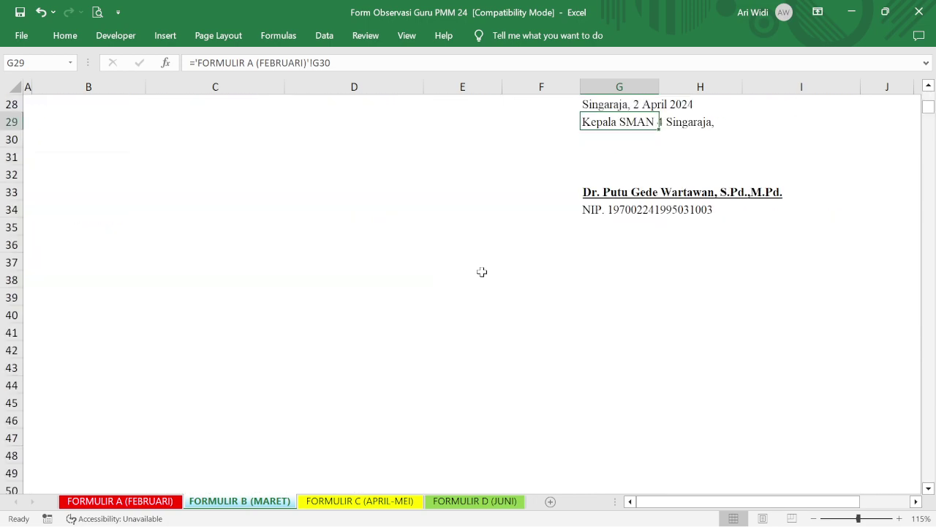
scroll(480, 271, "up", 6)
Step: Open the FORMULIR C (APRIL-MEI) sheet and review its header fields from Nama Guru through Tempat and Tujuan
left_click(381, 501)
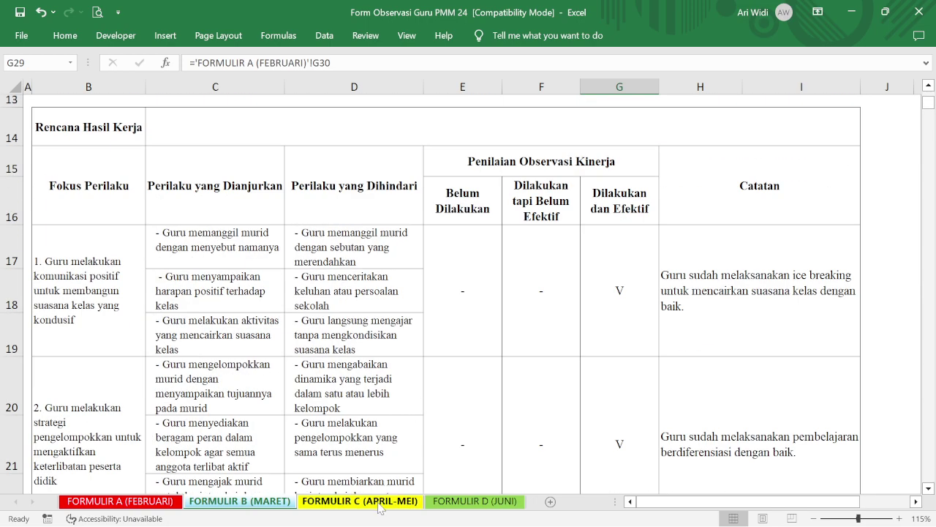
scroll(424, 340, "up", 4)
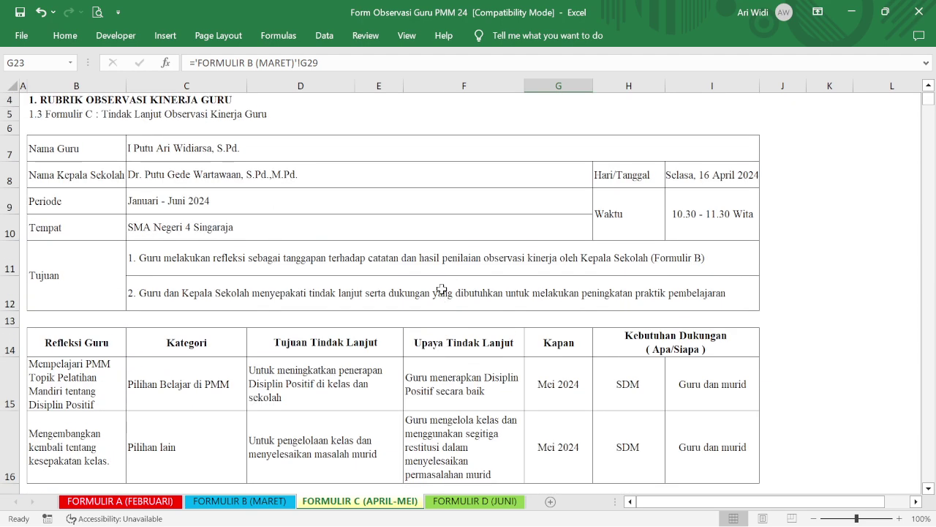
scroll(465, 235, "up", 1)
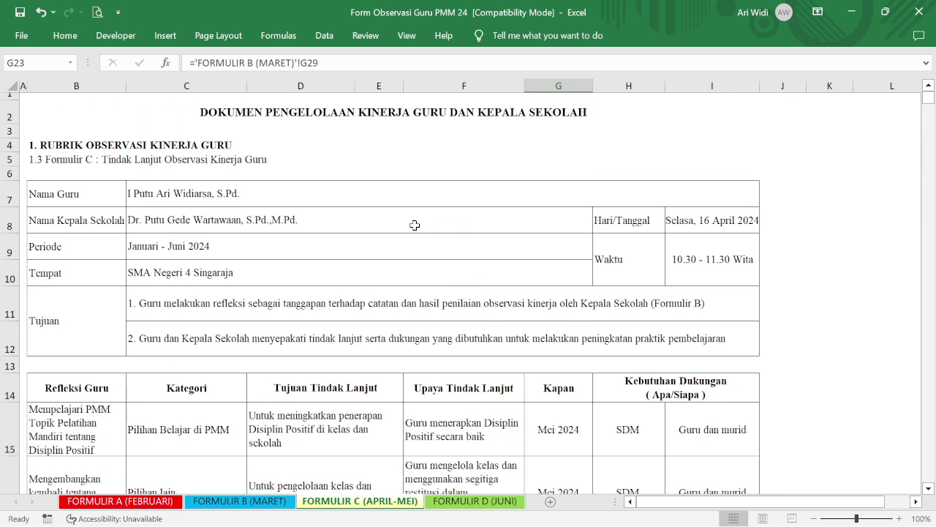
left_click(216, 194)
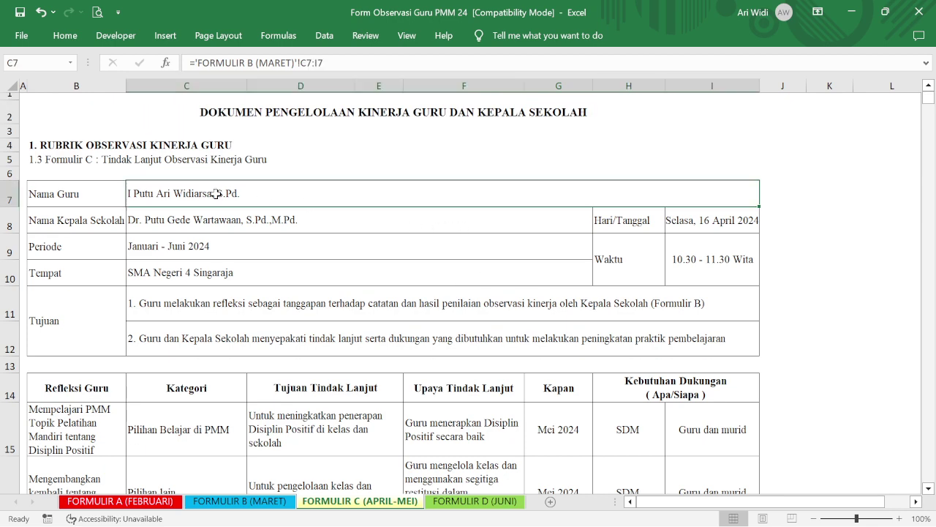
left_click(208, 219)
left_click(207, 202)
left_click(205, 225)
left_click(202, 252)
left_click(199, 272)
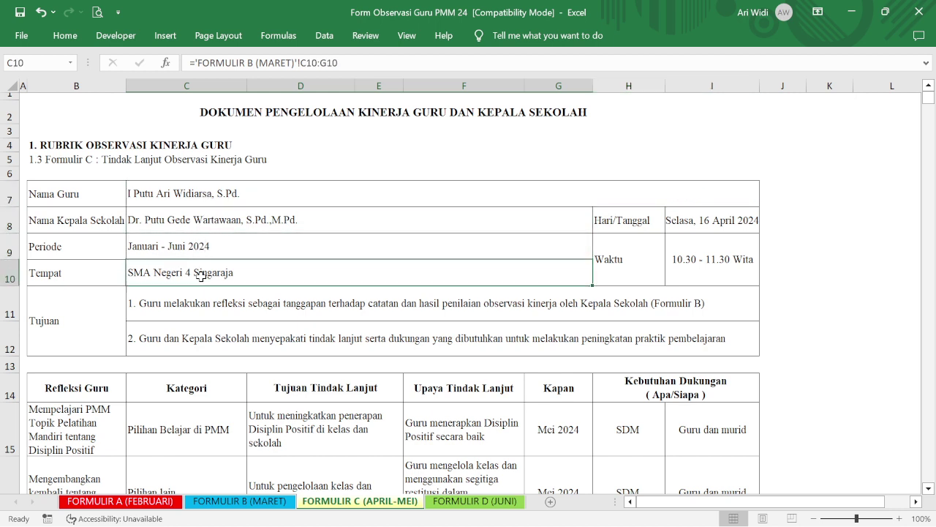
left_click(211, 310)
left_click(548, 225)
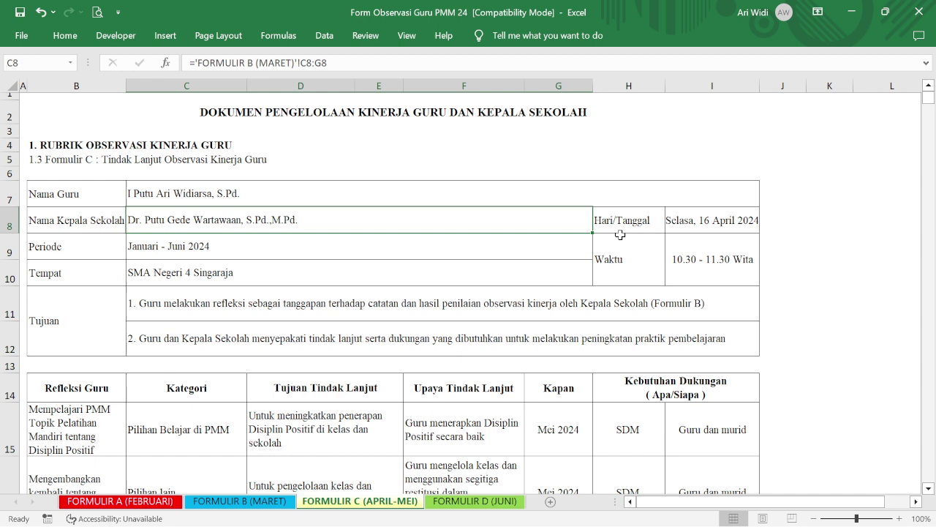
Step: Check the Hari/Tanggal and Waktu entries in the header of Formulir C
left_click(661, 219)
left_click(704, 219)
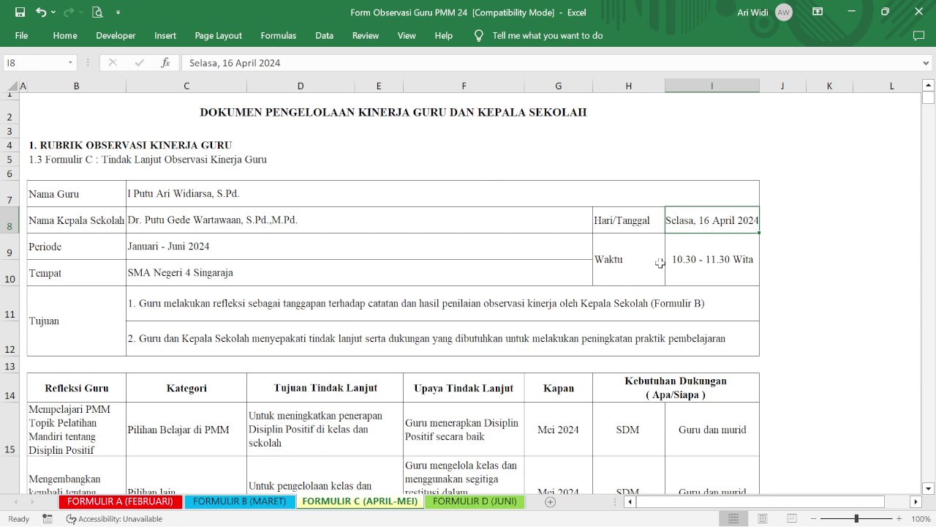
left_click(709, 254)
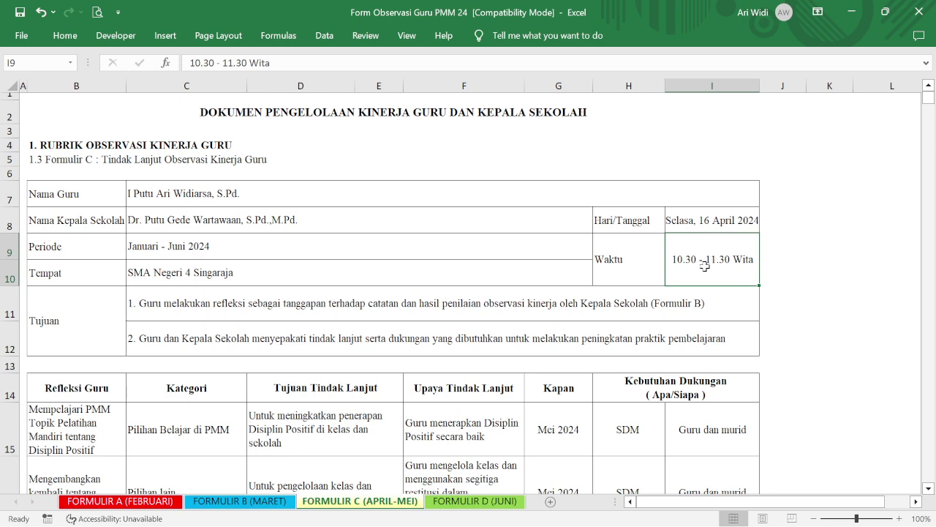
Step: Examine the follow-up table of Formulir C, focusing on the Refleksi Guru column and its first entry
scroll(704, 263, "down", 1)
scroll(700, 241, "up", 1)
scroll(699, 241, "down", 2)
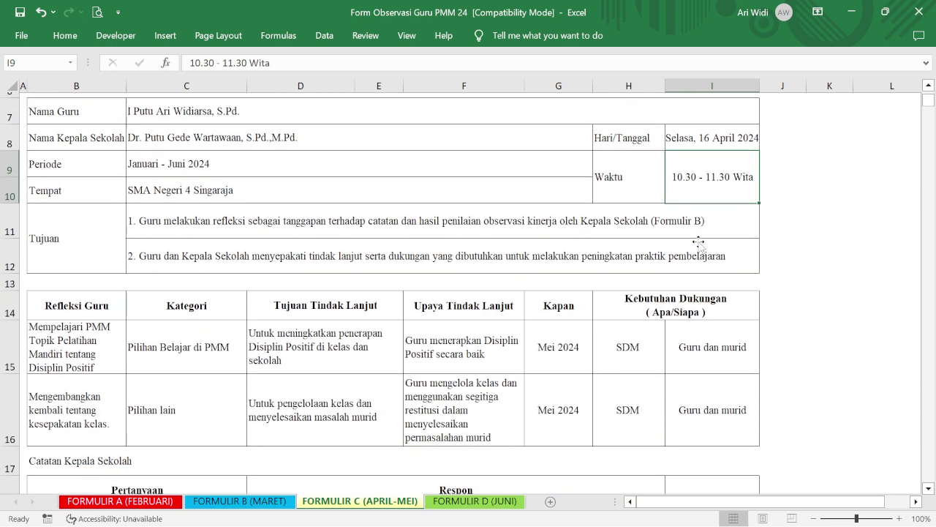
scroll(698, 242, "down", 1)
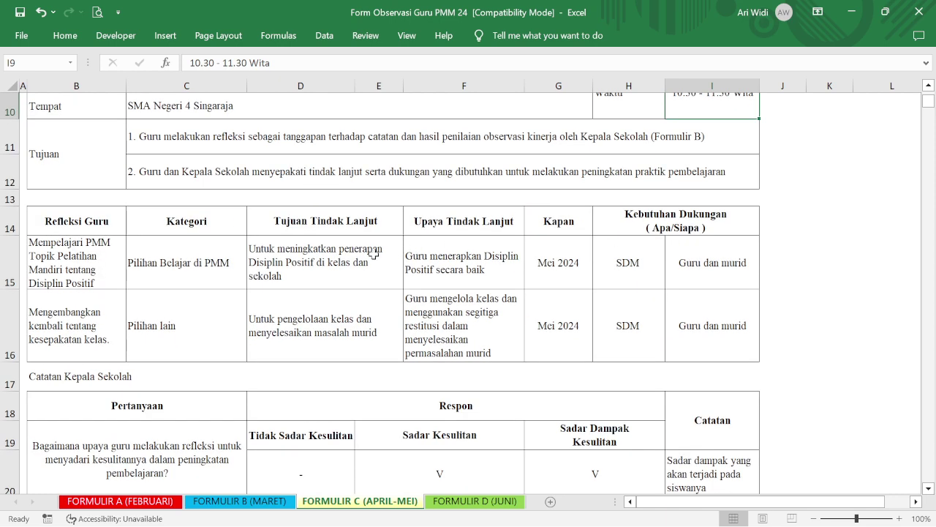
left_click(69, 232)
left_click(70, 259)
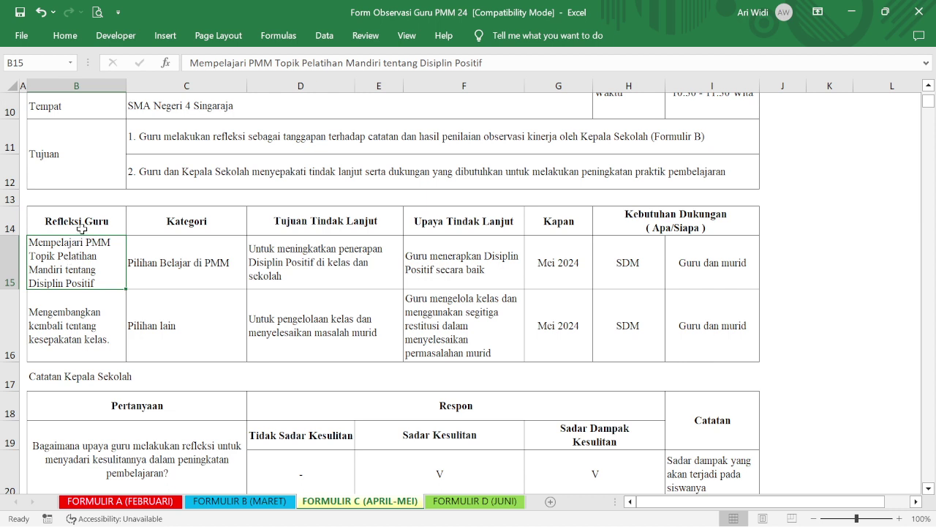
left_click(82, 228)
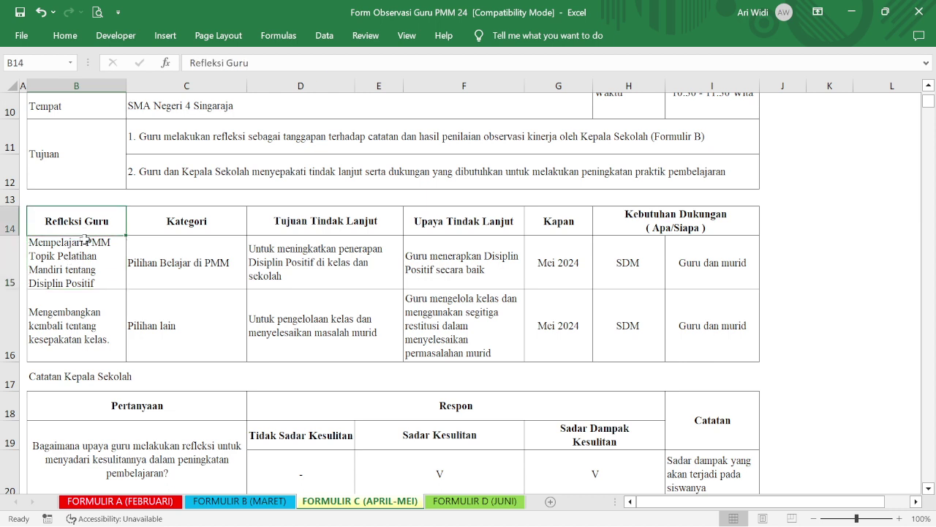
Step: Compare the Rekomendasi text in Formulir B with the Refleksi Guru entries in Formulir C
left_click(239, 501)
scroll(243, 401, "down", 2)
scroll(243, 401, "down", 4)
scroll(239, 390, "up", 3)
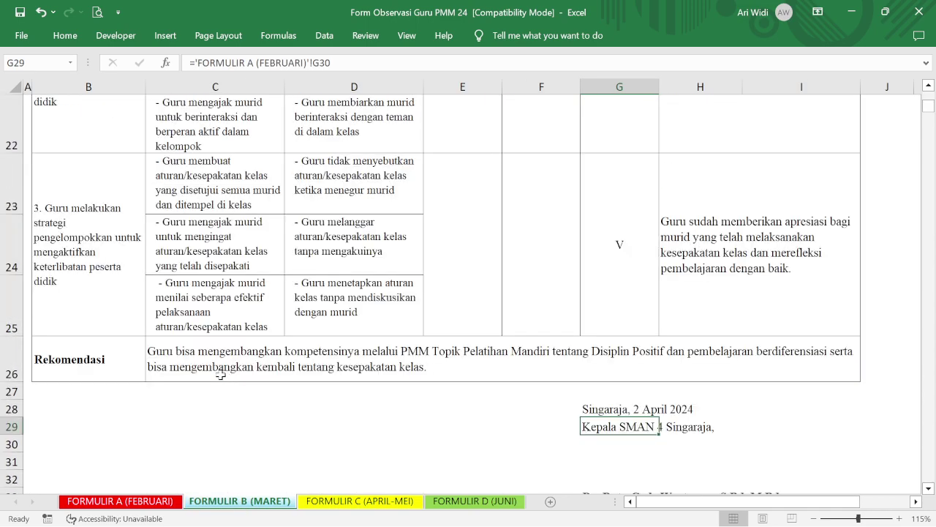
left_click(103, 359)
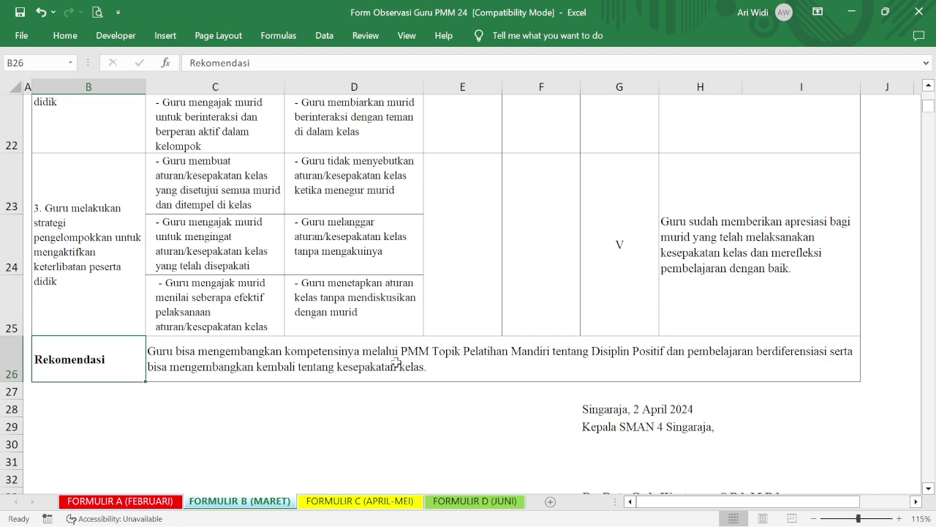
left_click(338, 503)
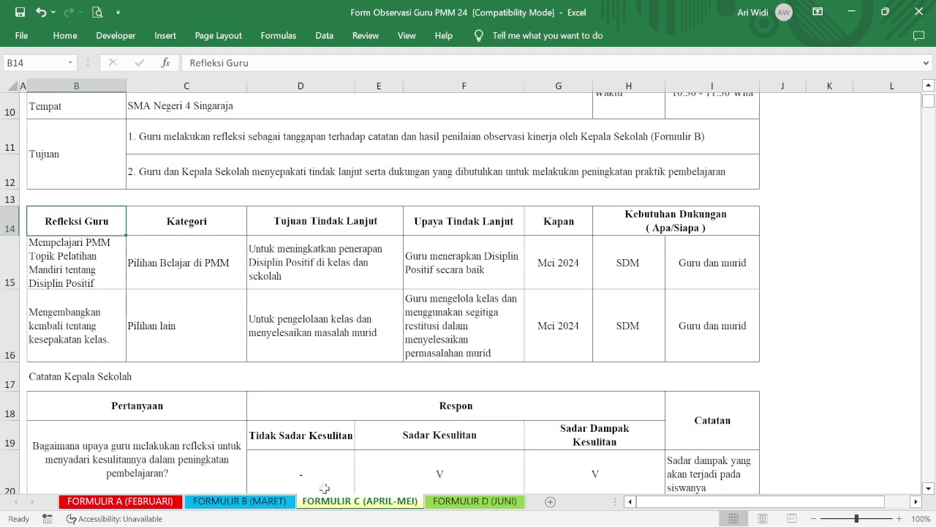
scroll(146, 282, "down", 1)
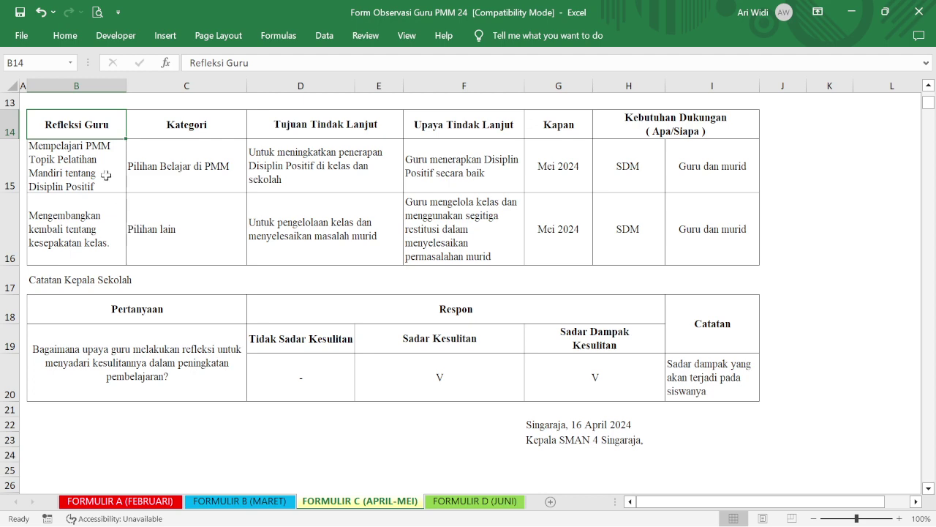
scroll(106, 175, "up", 1)
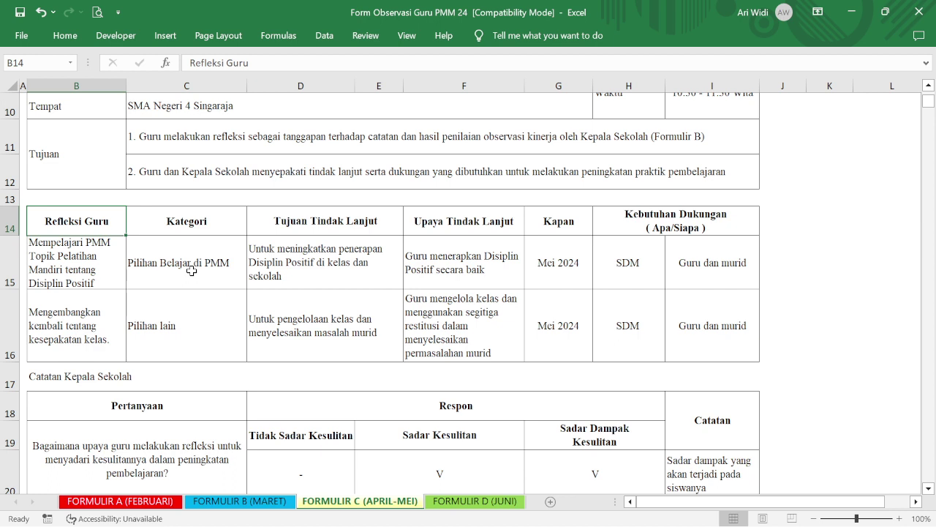
Step: Append "dan Pembelajaran berdiferensiasi" to the first Refleksi Guru entry in B15 and make row 15 tall enough for the full text
left_click(70, 260)
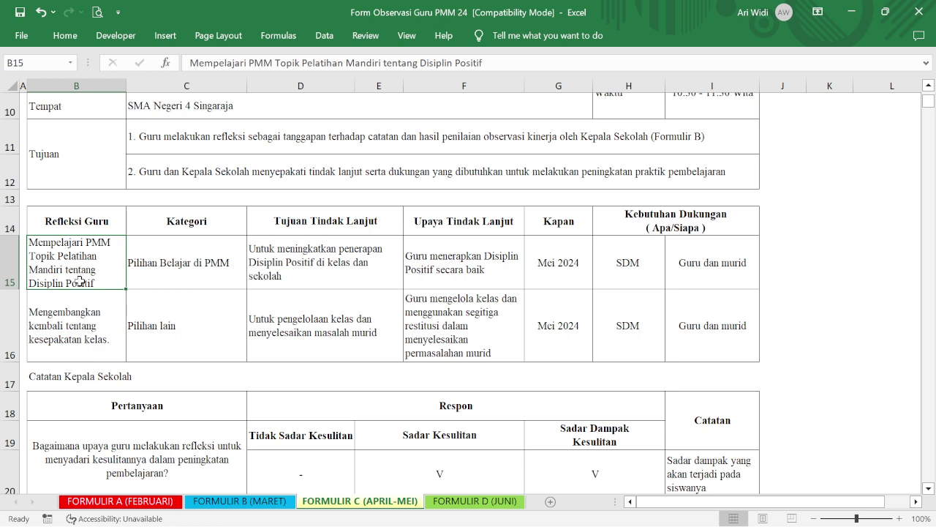
left_click(484, 63)
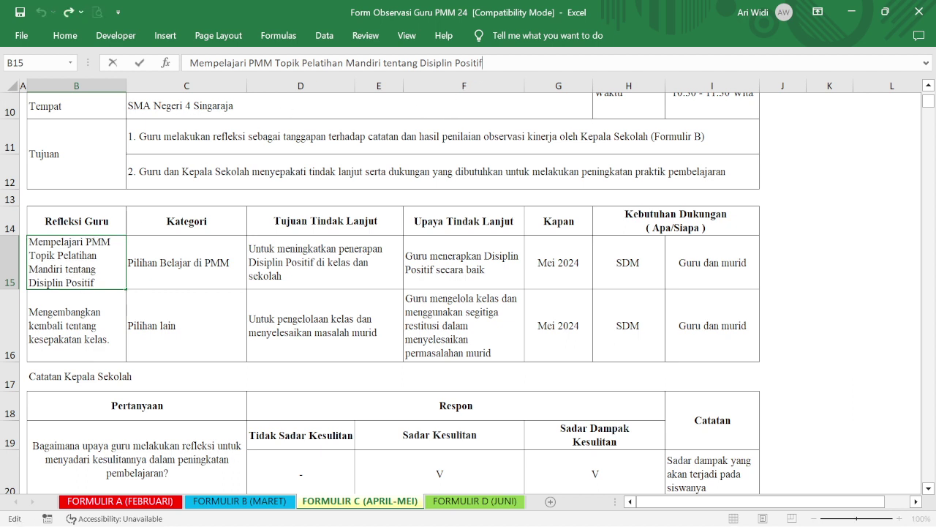
type("dan pe")
key("BackSpace")
key("BackSpace")
type("Pem")
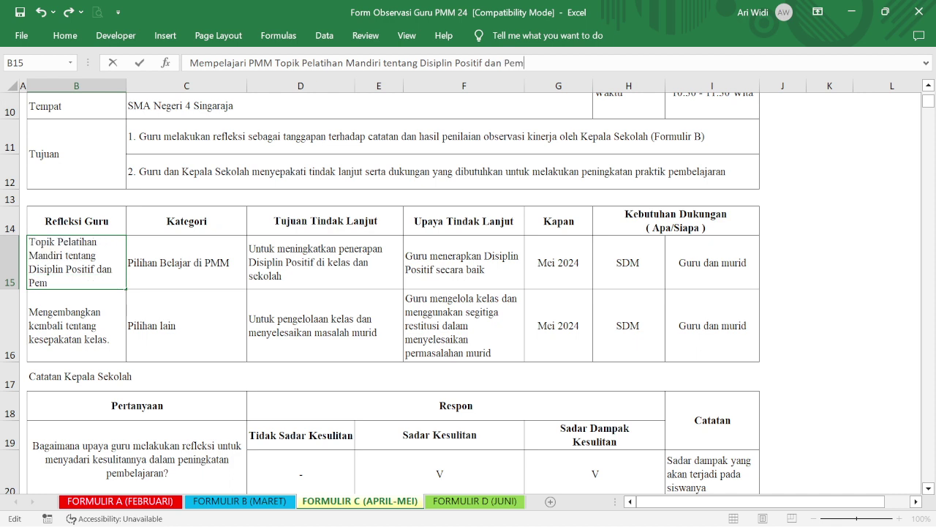
type("belajara")
key("BackSpace")
key("BackSpace")
key("BackSpace")
type("jaran ber")
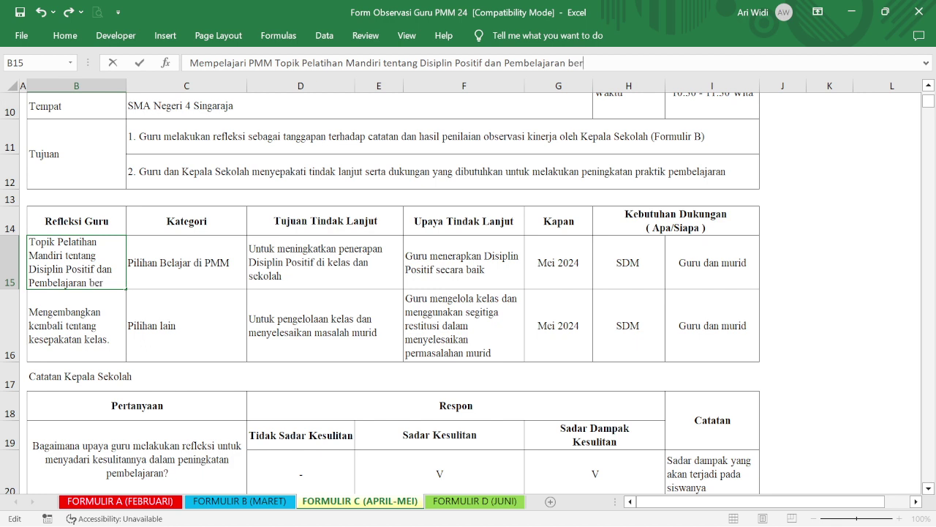
type("diferensiasi")
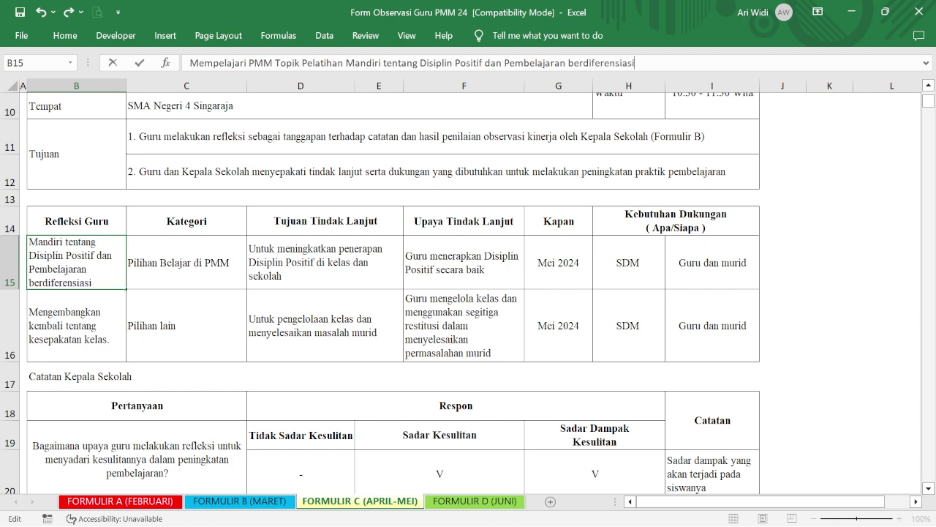
key("Return")
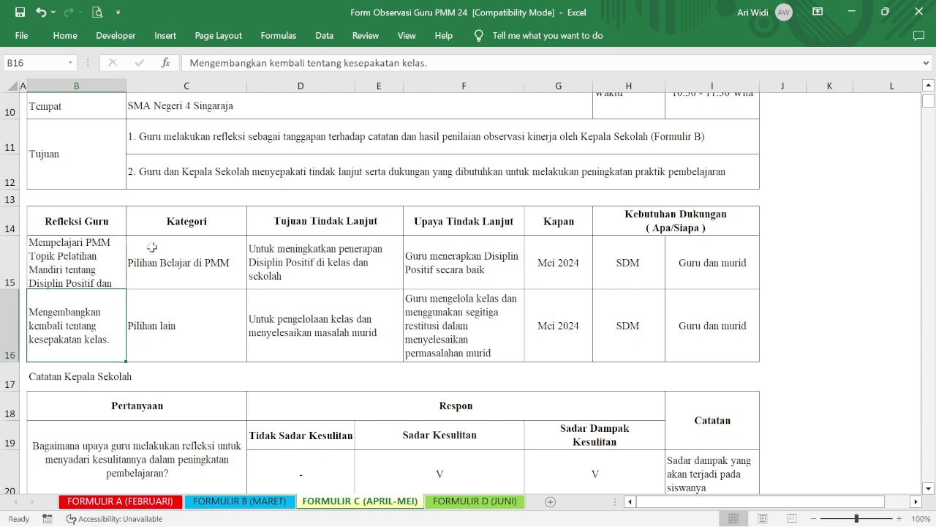
left_click_drag(11, 288, 12, 321)
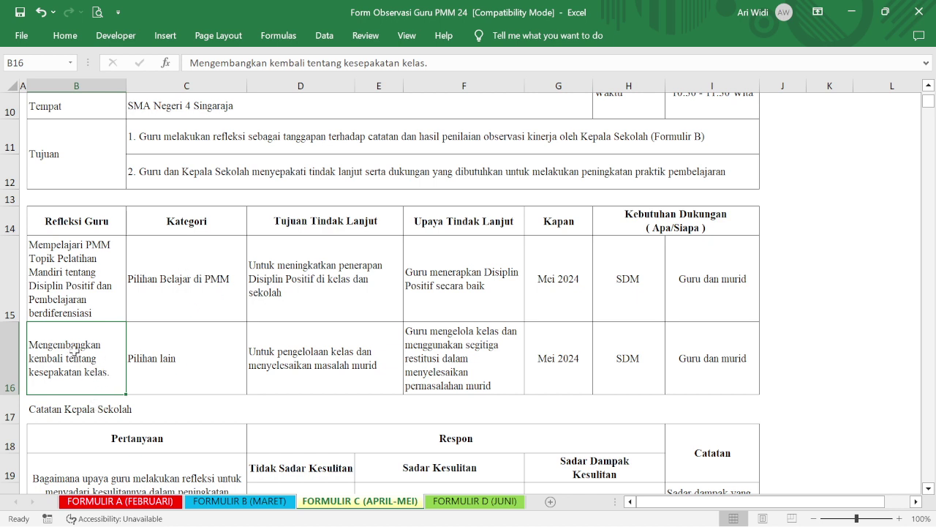
Step: Insert "dan pembelajaran berdiferensiasi" after "Disiplin Positif" in the first Tujuan Tindak Lanjut entry in D15
left_click(189, 360)
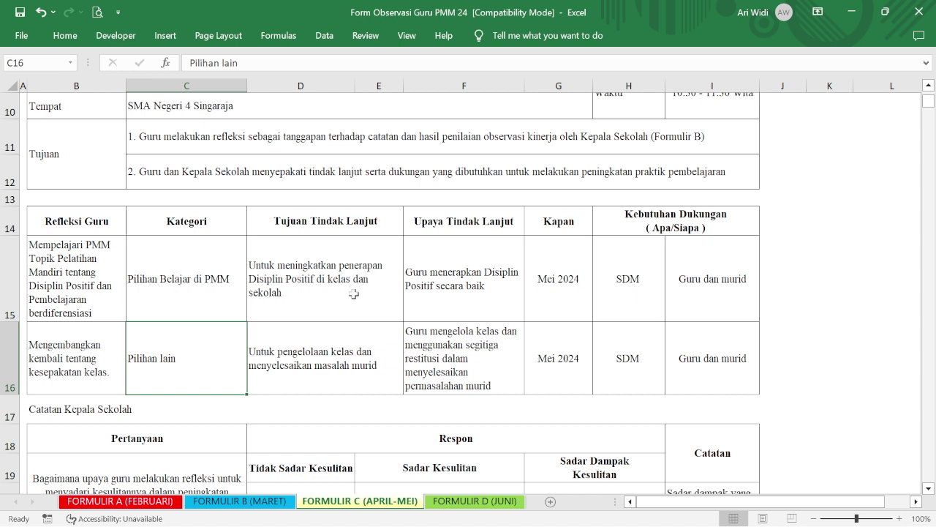
left_click(313, 280)
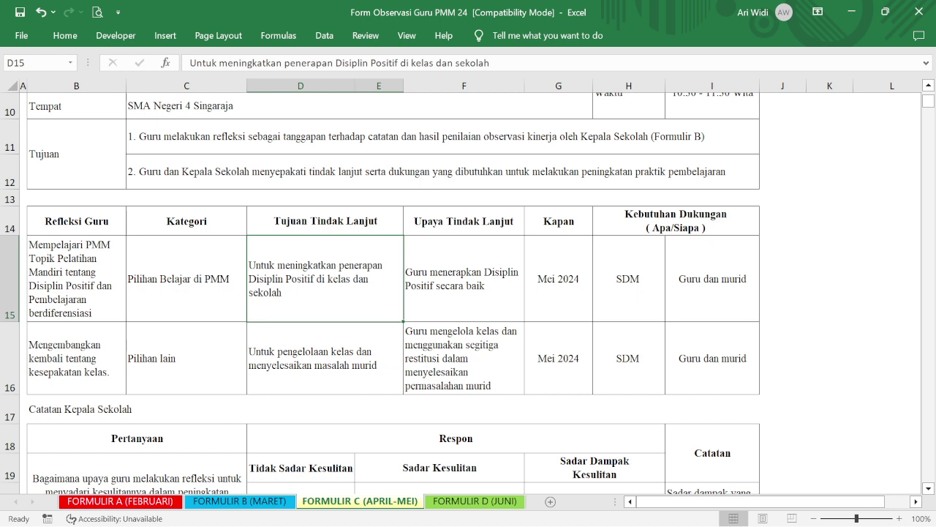
left_click(406, 63)
type("da")
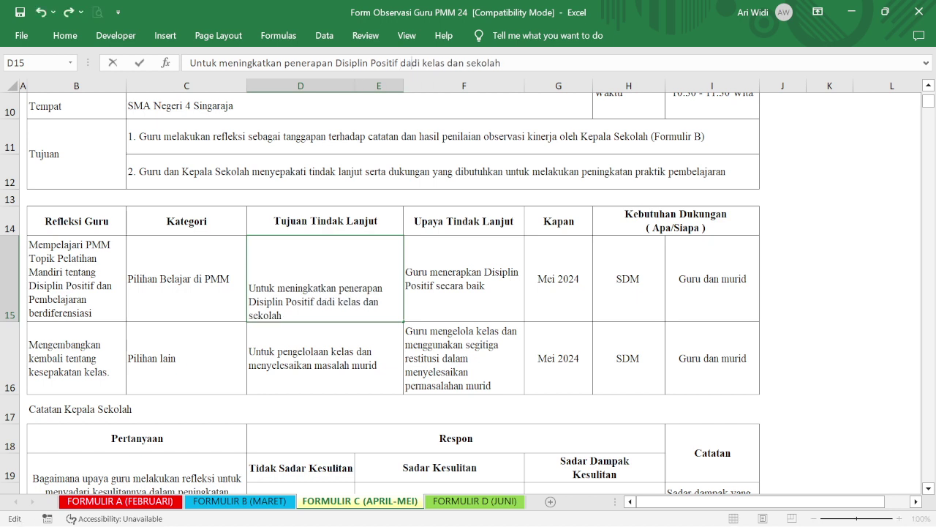
type("n pembele")
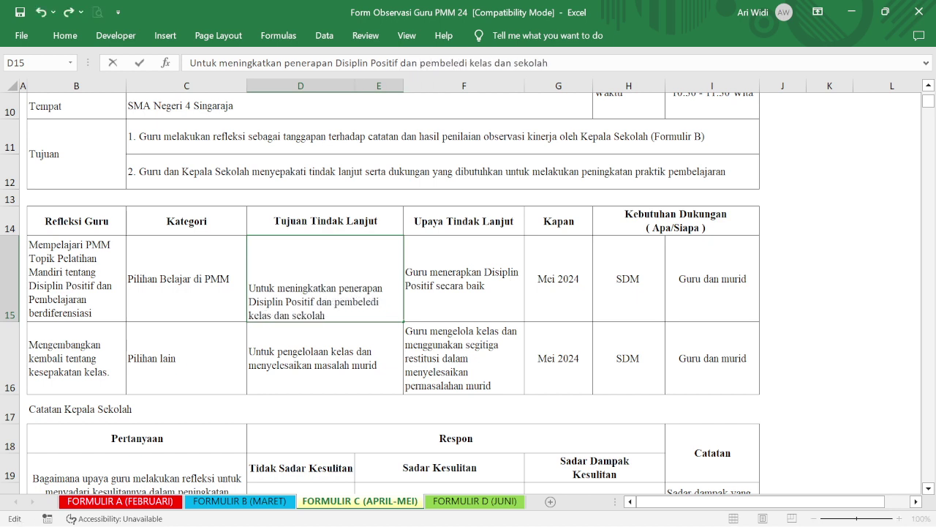
type("jaran berdi")
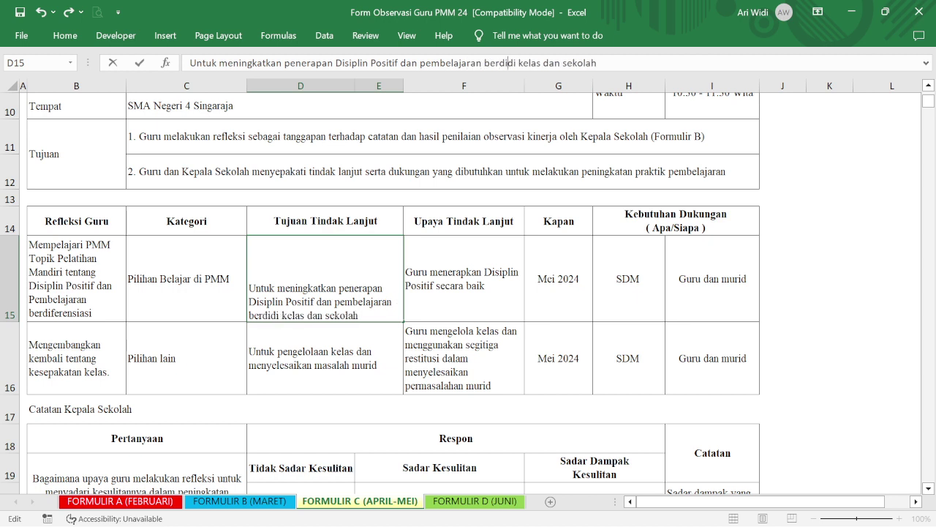
type("ferensiasi")
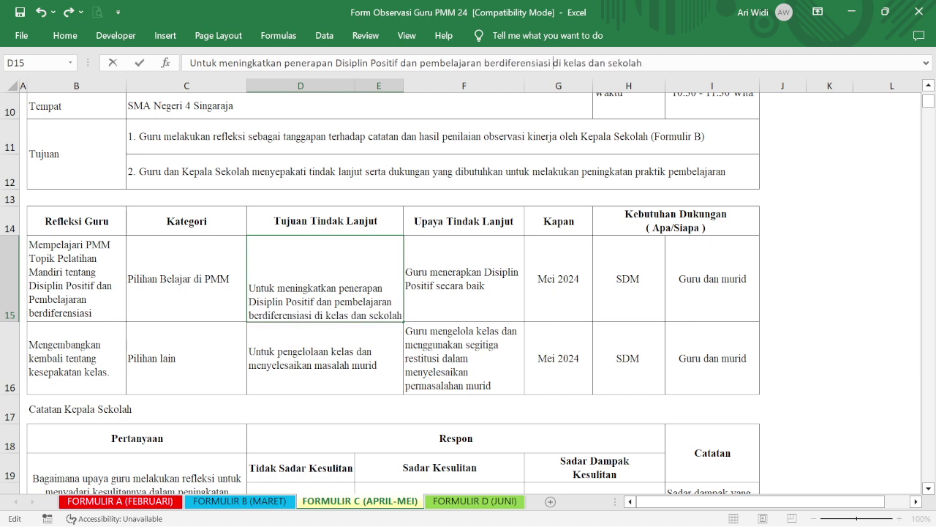
key("Return")
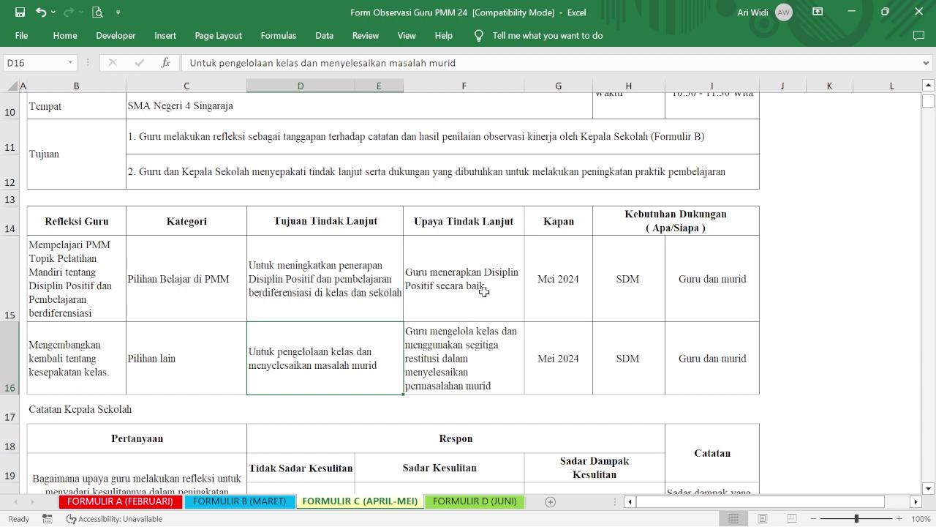
Step: Insert "dan pembelajaran berdiferensiasi" after "Disiplin Positif" in the first Upaya Tindak Lanjut entry in F15
left_click(499, 362)
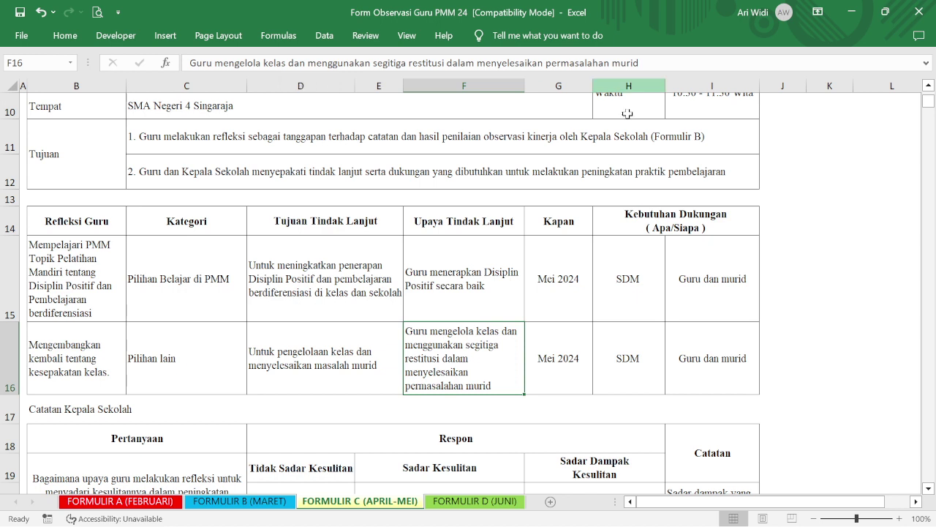
left_click(461, 306)
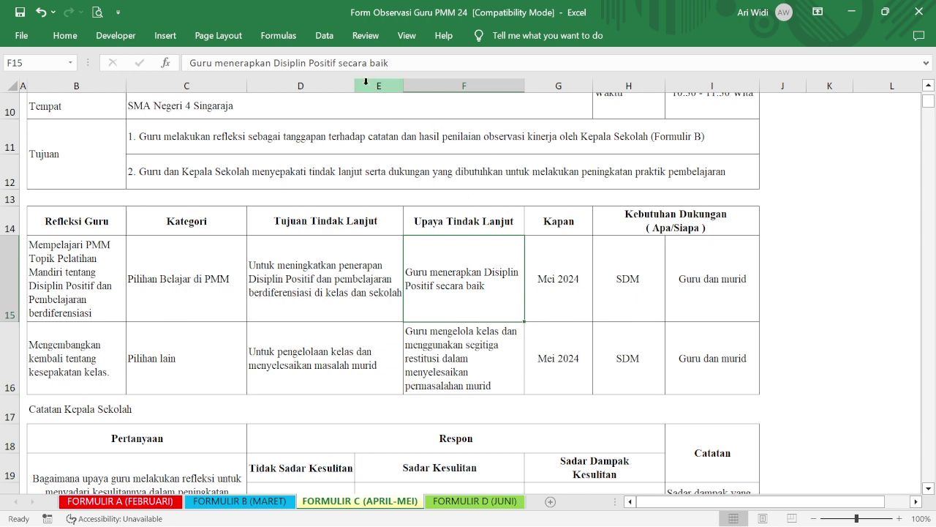
left_click(388, 63)
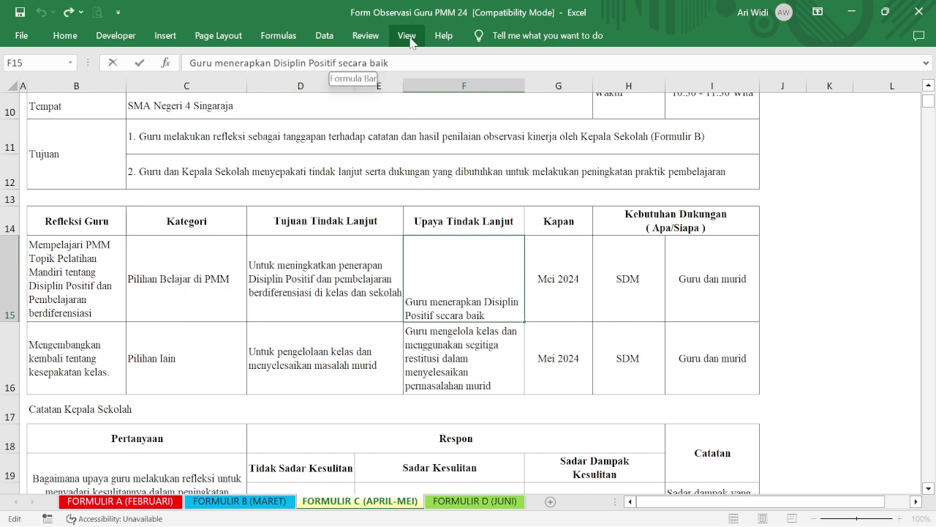
type("dan pe")
type("mbelajaran berdi")
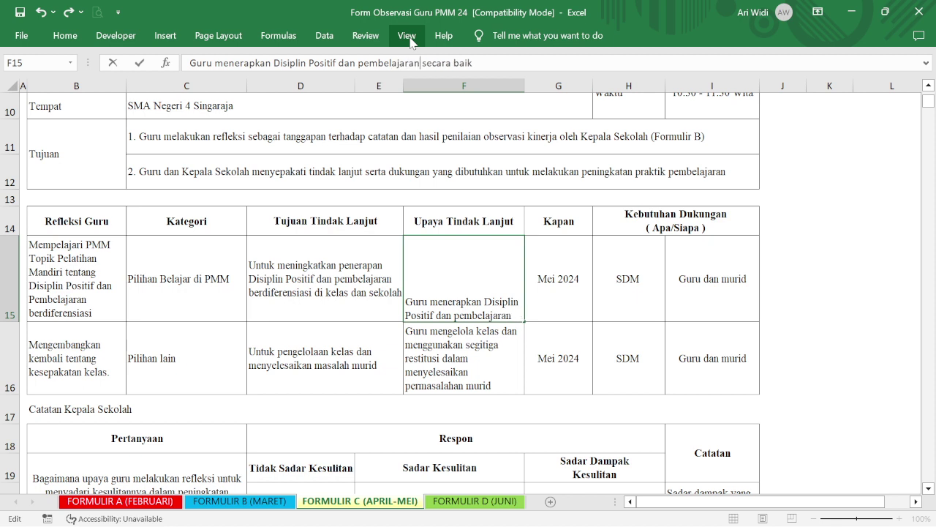
type("ferensiasi")
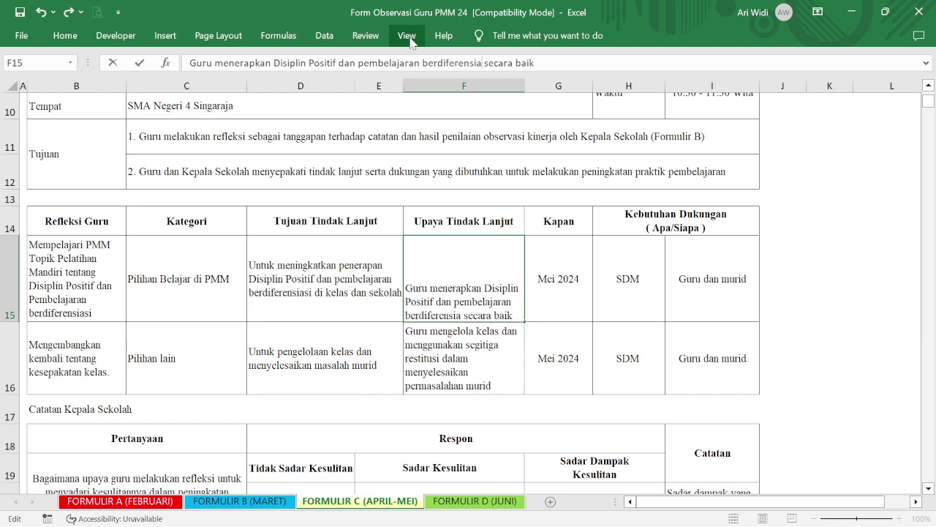
key("Return")
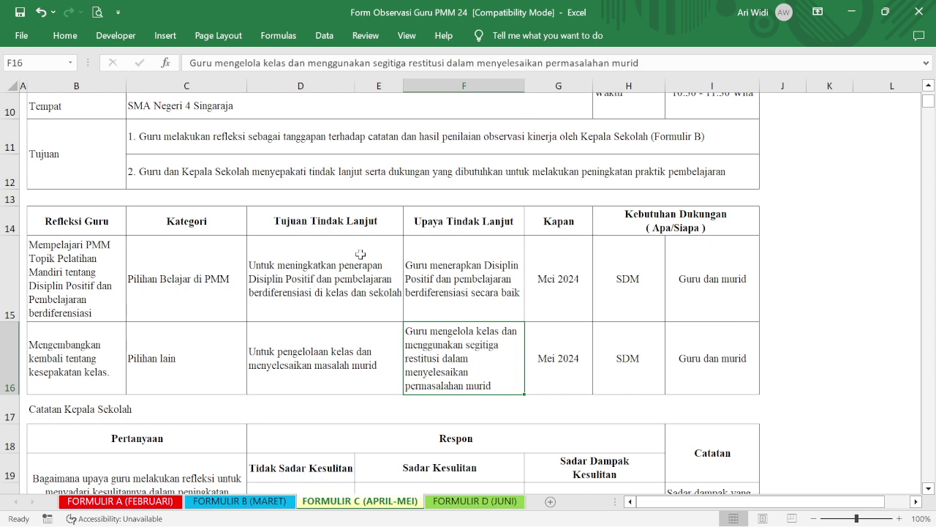
Step: Examine the Kapan and Kebutuhan Dukungan entries for both follow-up rows of Formulir C
left_click(520, 276)
left_click(566, 289)
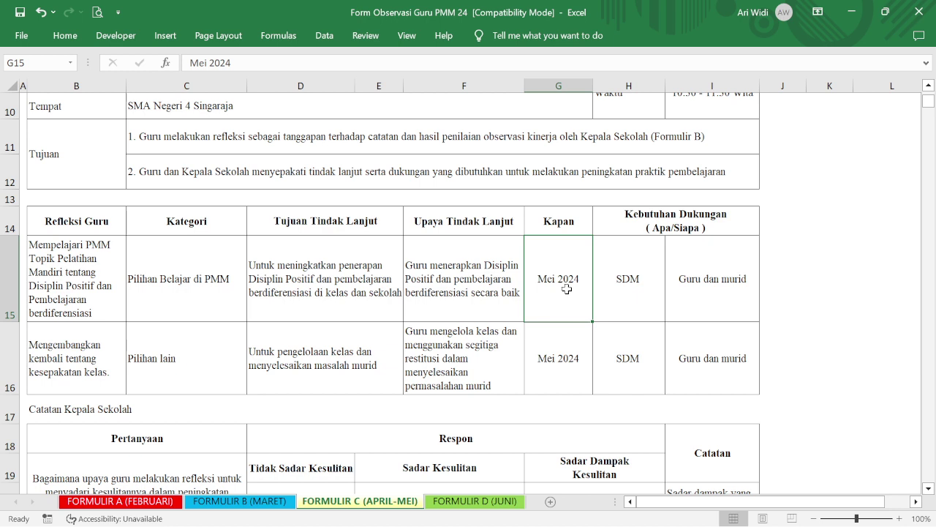
left_click(556, 346)
left_click(556, 297)
left_click(570, 350)
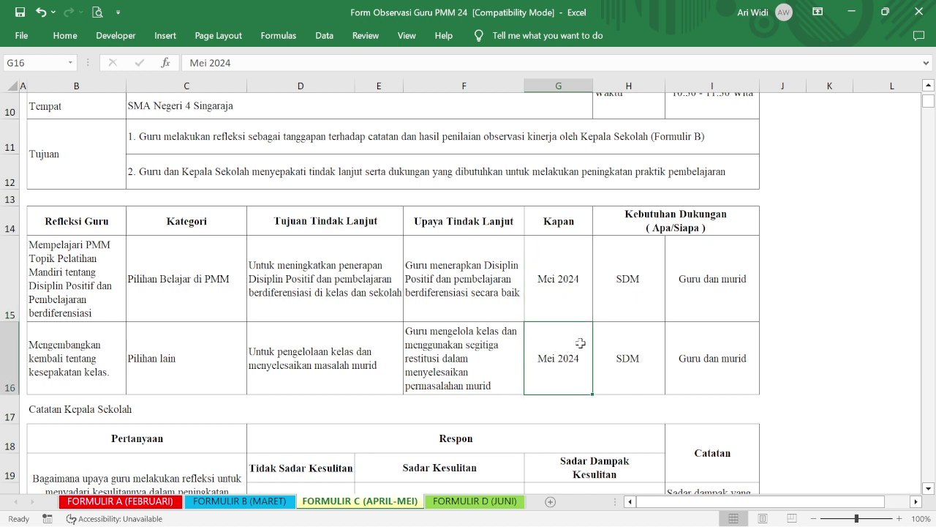
left_click(626, 291)
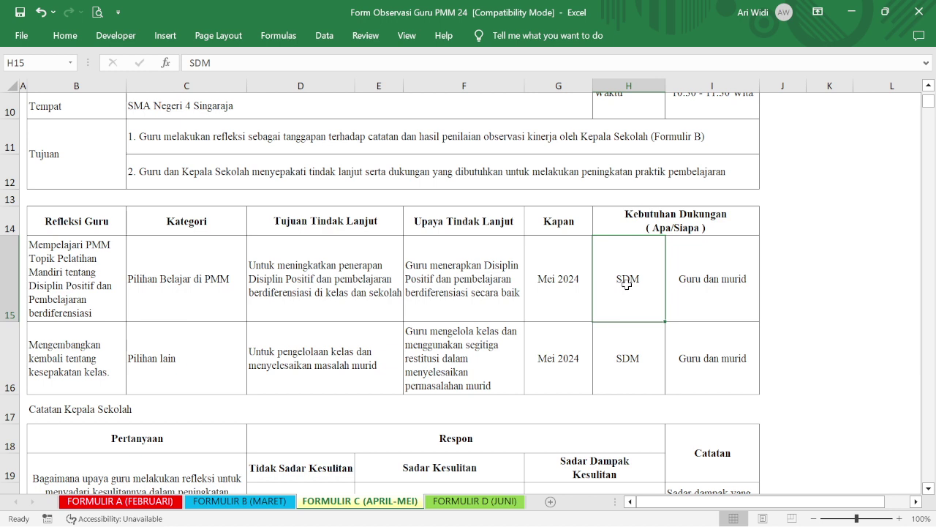
left_click(723, 271)
left_click(643, 360)
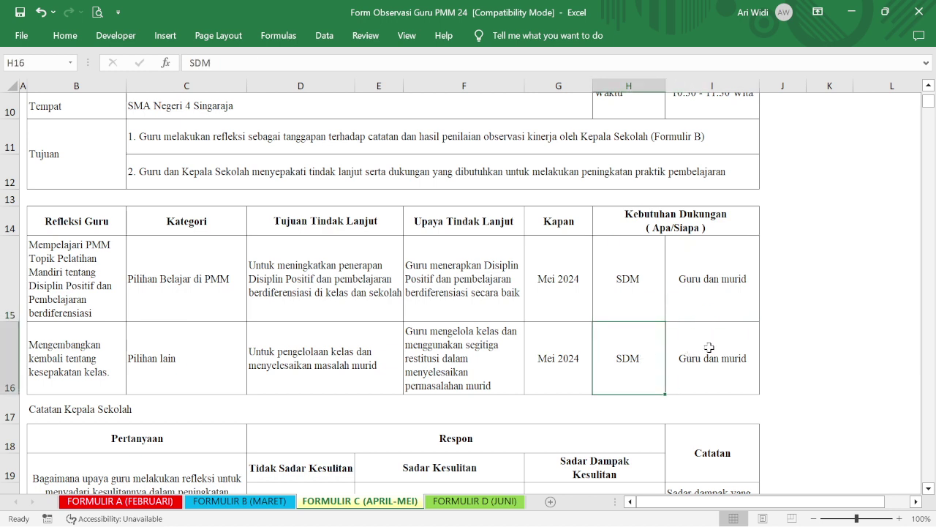
left_click(709, 347)
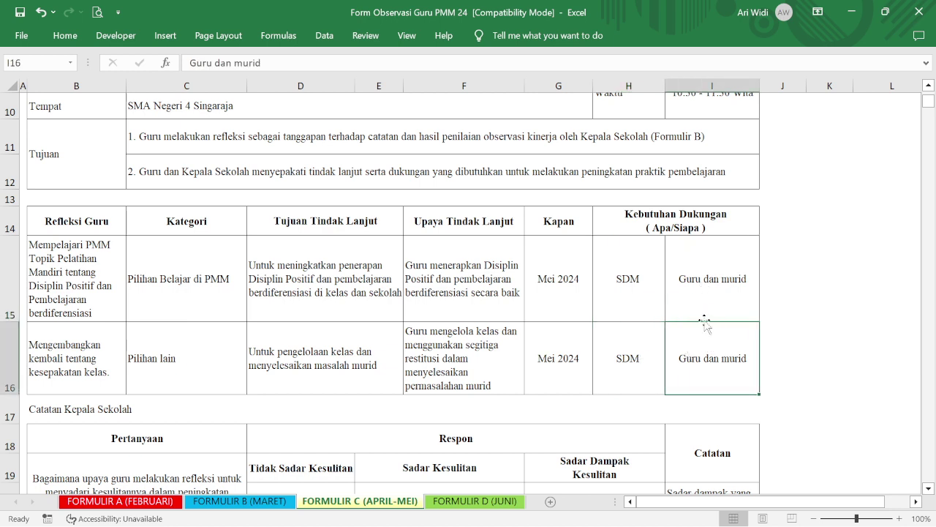
Step: Review the responses and note in the Catatan Kepala Sekolah table, and look over the rest of Formulir C
scroll(640, 257, "down", 1)
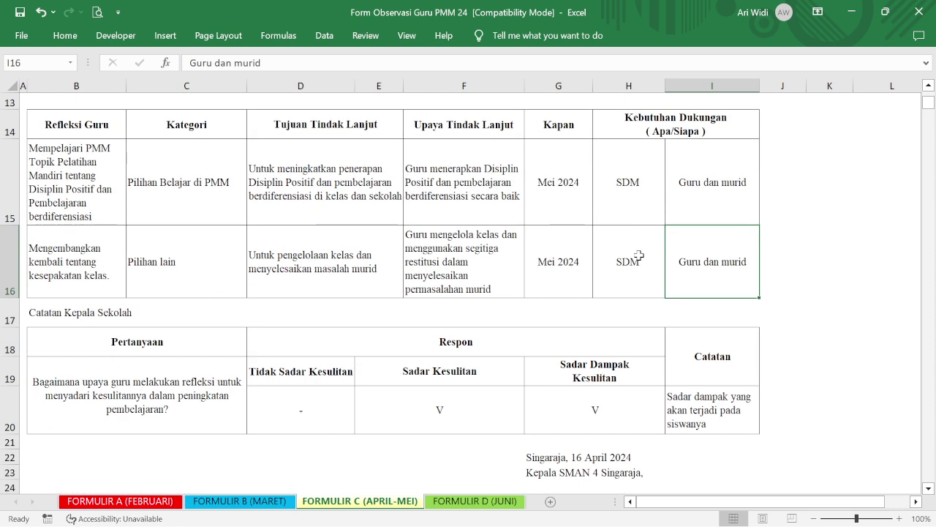
scroll(639, 255, "up", 1)
scroll(640, 249, "down", 1)
left_click(443, 410)
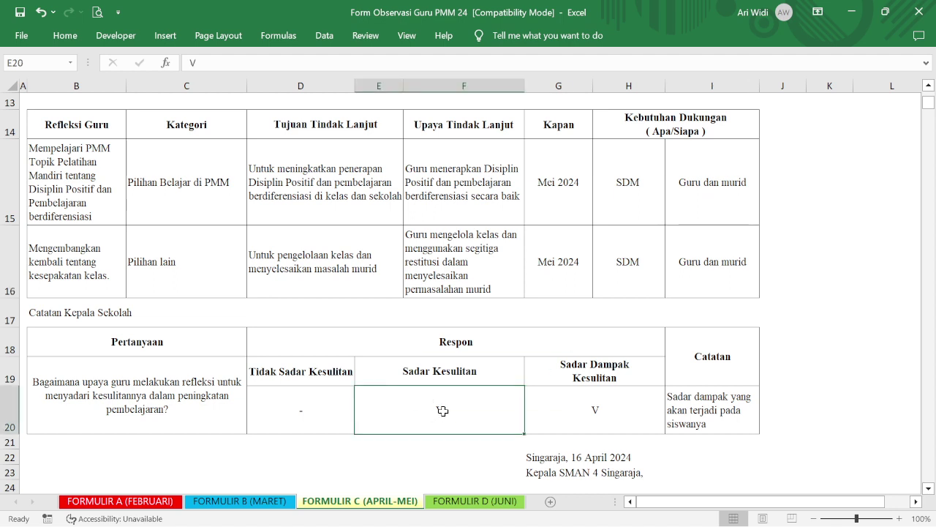
left_click(574, 416)
left_click(472, 410)
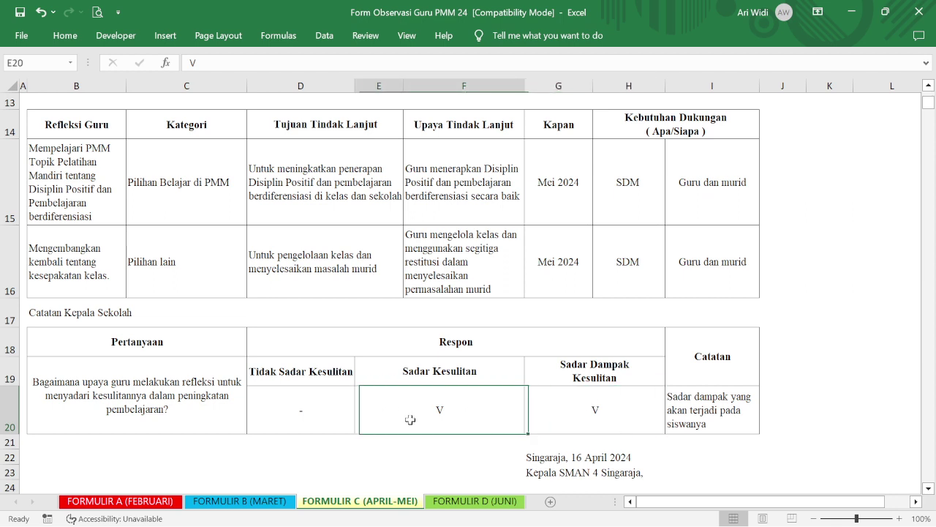
left_click(604, 422)
left_click(482, 417)
left_click(578, 408)
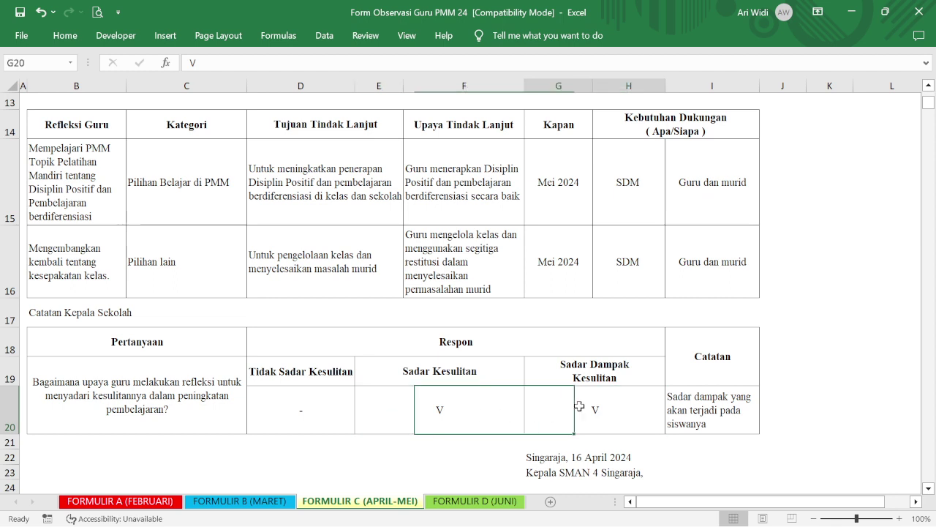
left_click(497, 410)
left_click(286, 406)
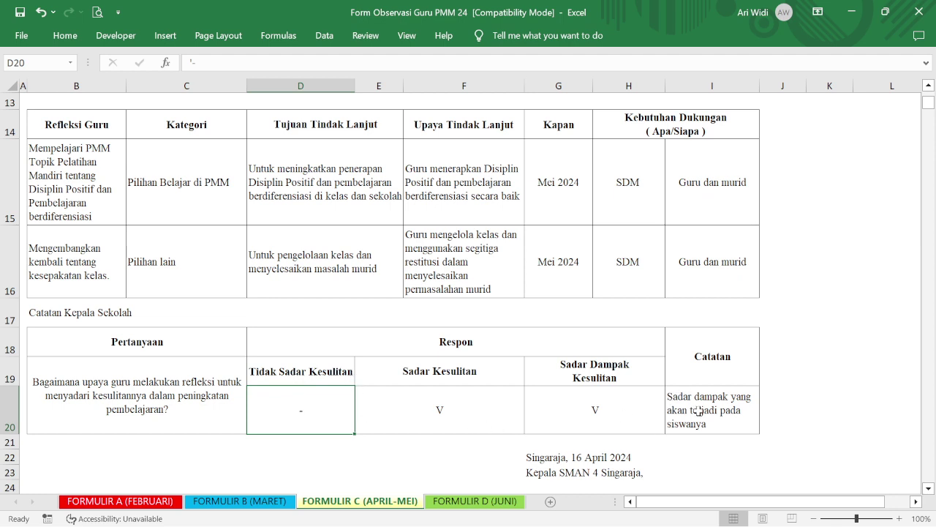
left_click(727, 426)
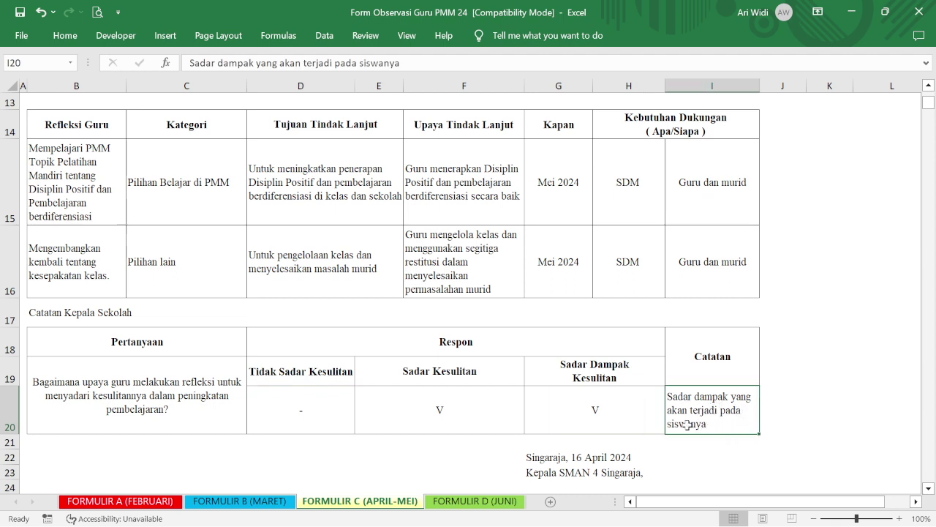
left_click_drag(606, 373, 605, 400)
left_click(671, 397)
left_click(314, 402)
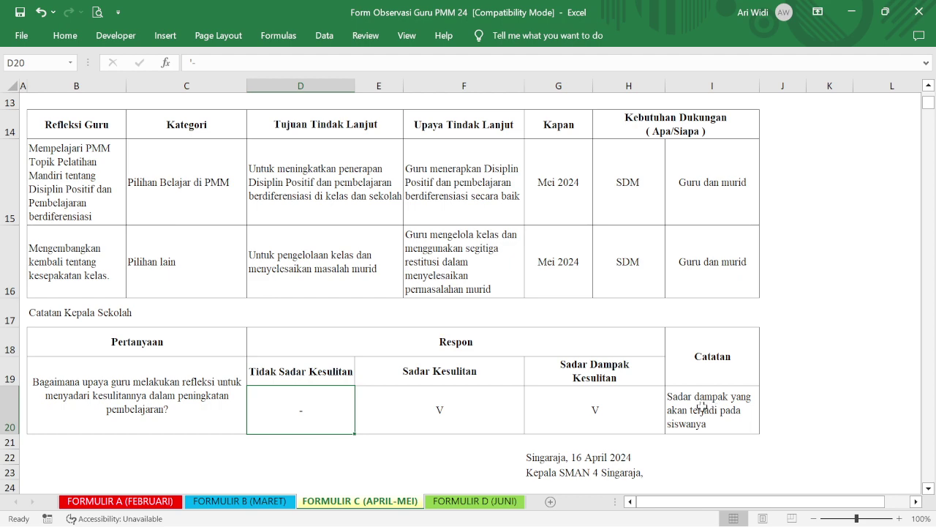
scroll(725, 400, "down", 1)
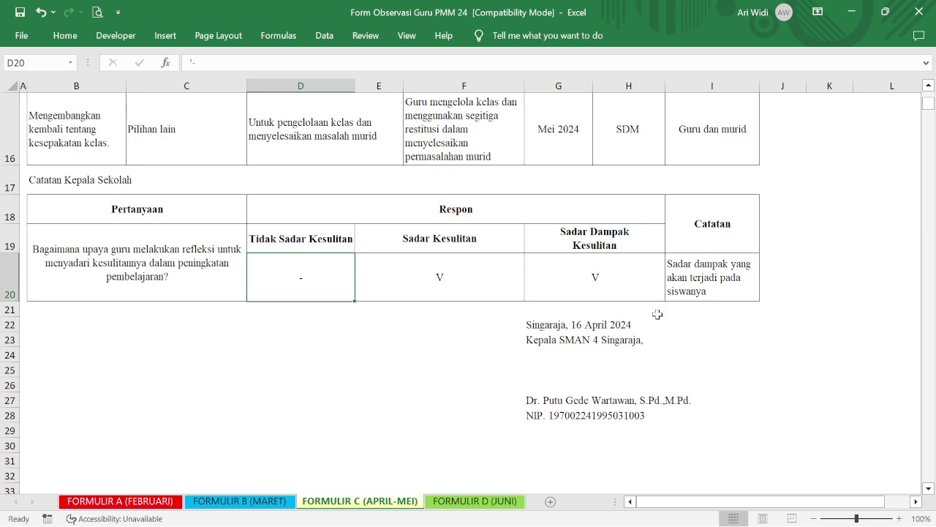
scroll(656, 314, "up", 4)
scroll(647, 319, "up", 1)
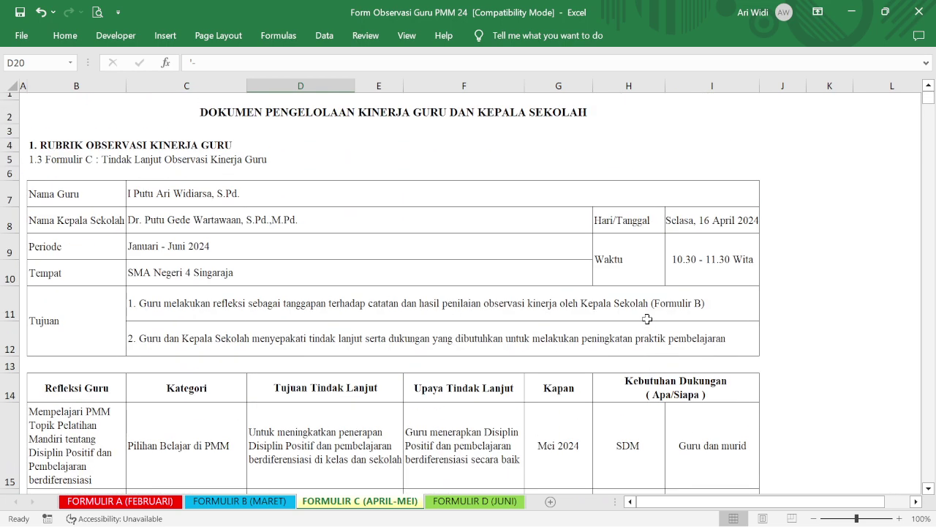
scroll(647, 319, "down", 3)
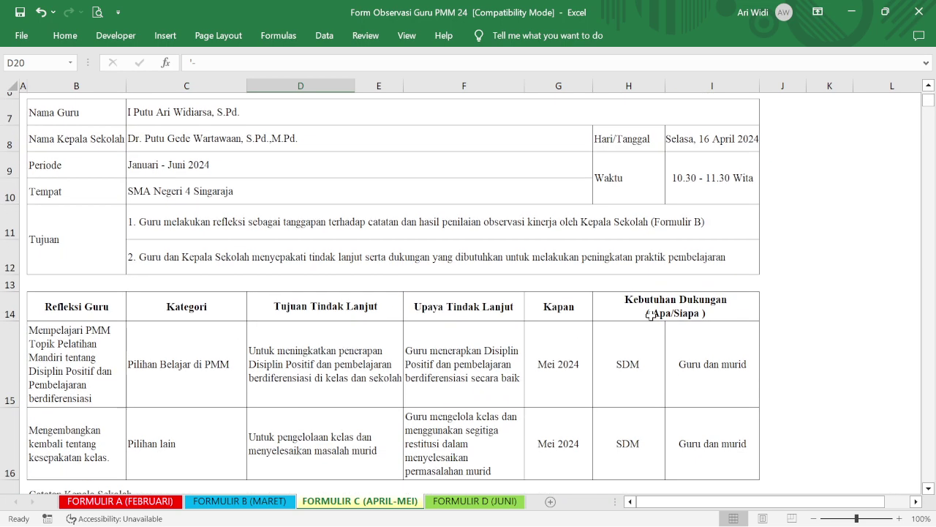
scroll(654, 305, "up", 3)
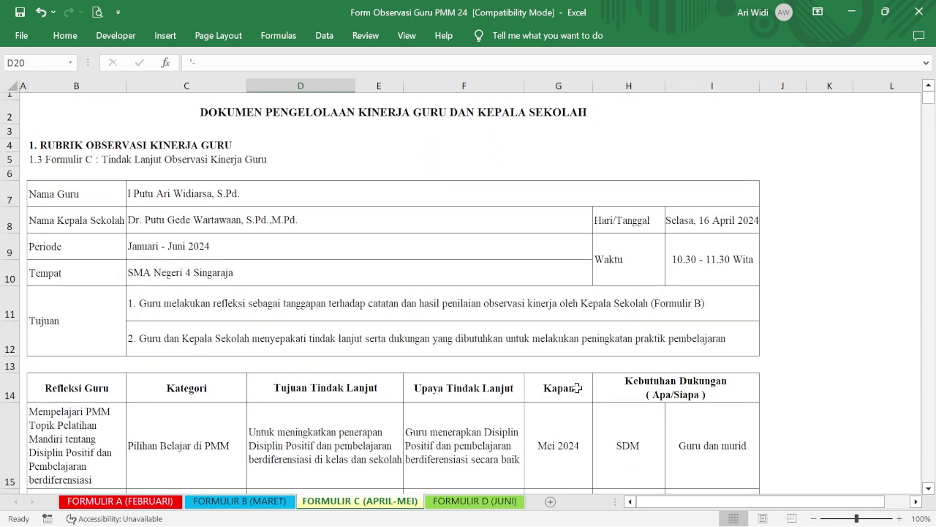
Step: Open the FORMULIR D (JUNI) sheet and check its Nama Guru and Hari/Tanggal header fields
left_click(496, 502)
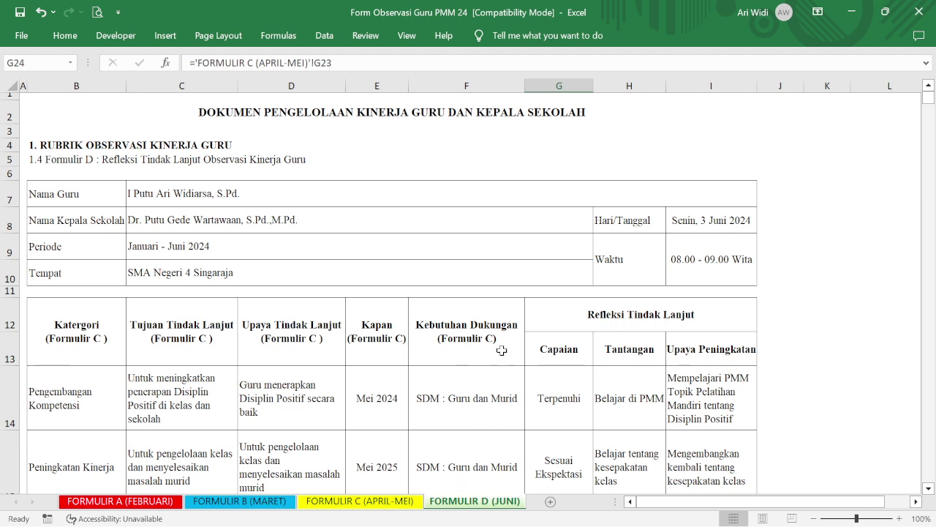
left_click(248, 190)
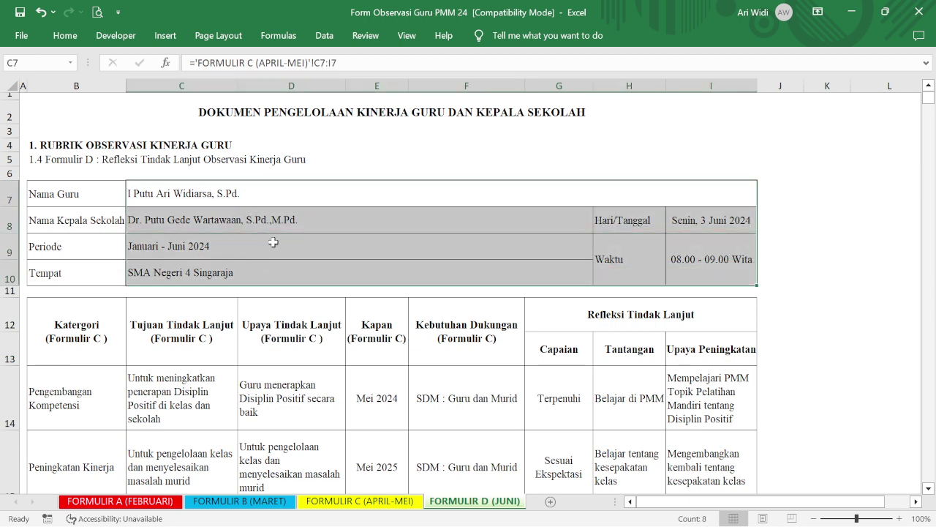
left_click(299, 208)
left_click(359, 184)
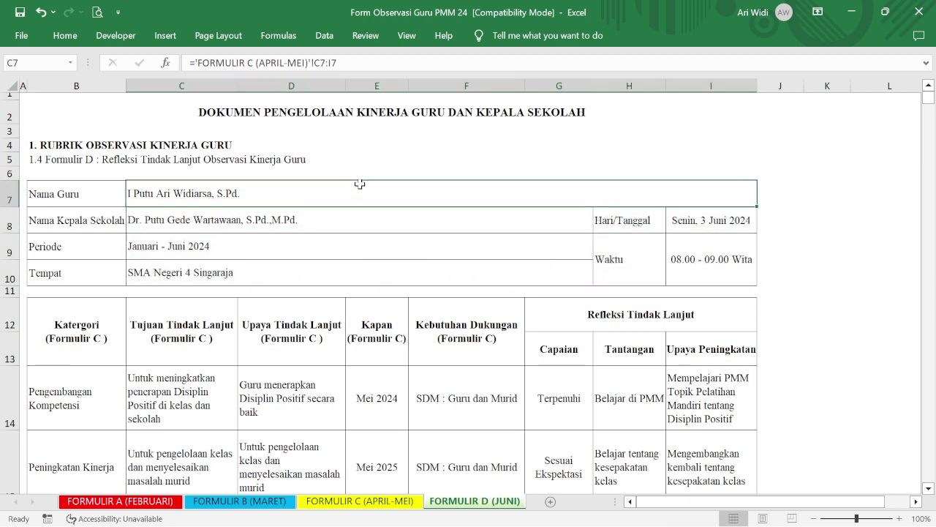
left_click(670, 222)
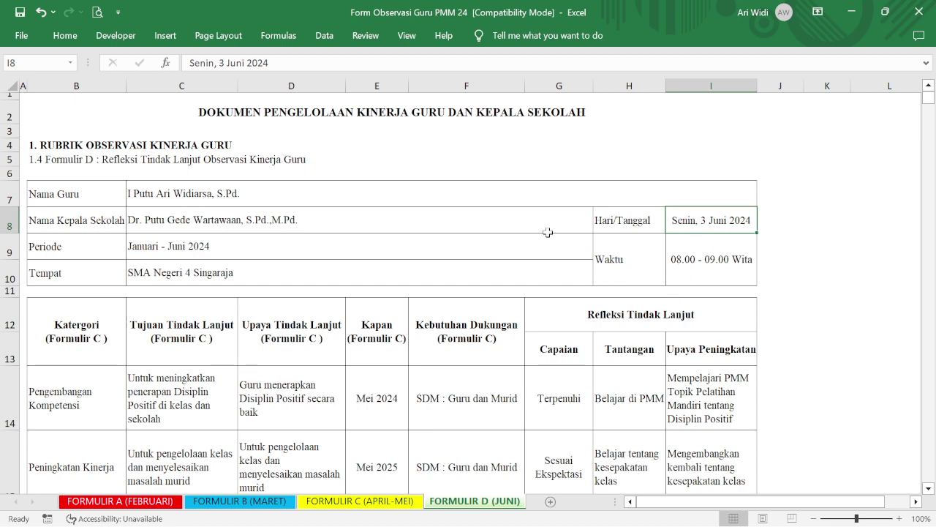
Step: Compare the follow-up table of Formulir D with the Kategori and Tujuan Tindak Lanjut entries in Formulir C
scroll(549, 215, "down", 2)
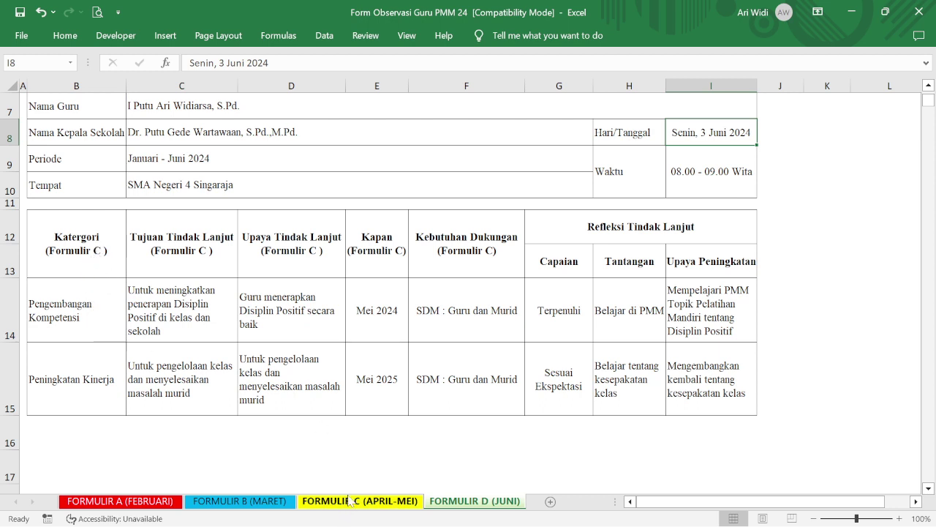
left_click(386, 503)
scroll(417, 410, "down", 3)
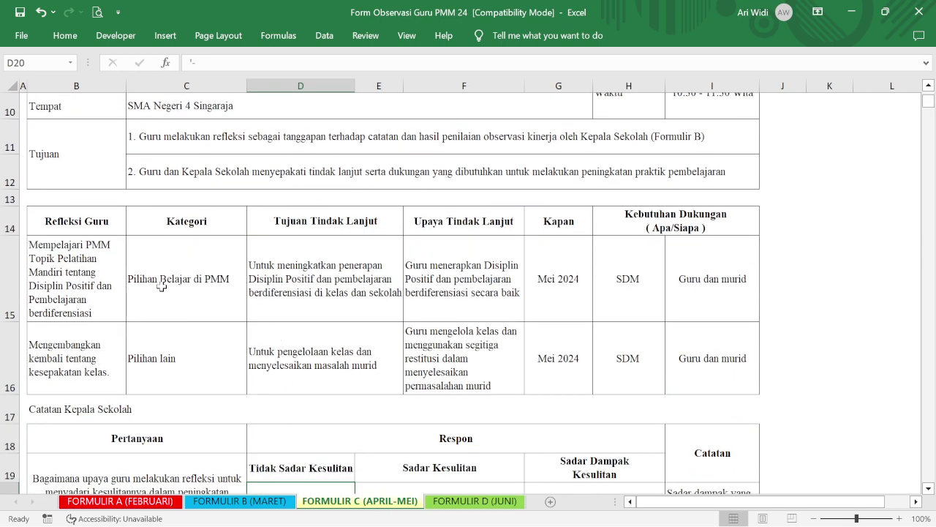
left_click(452, 502)
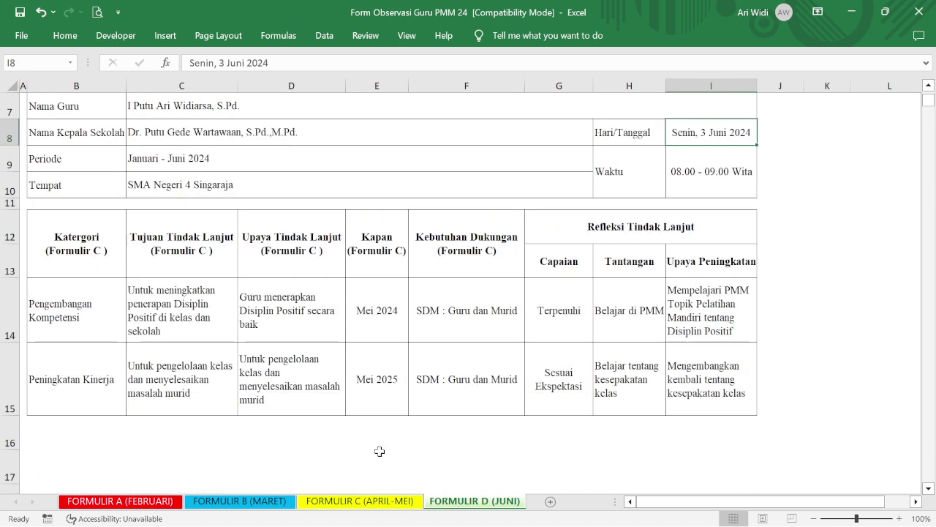
left_click(88, 306)
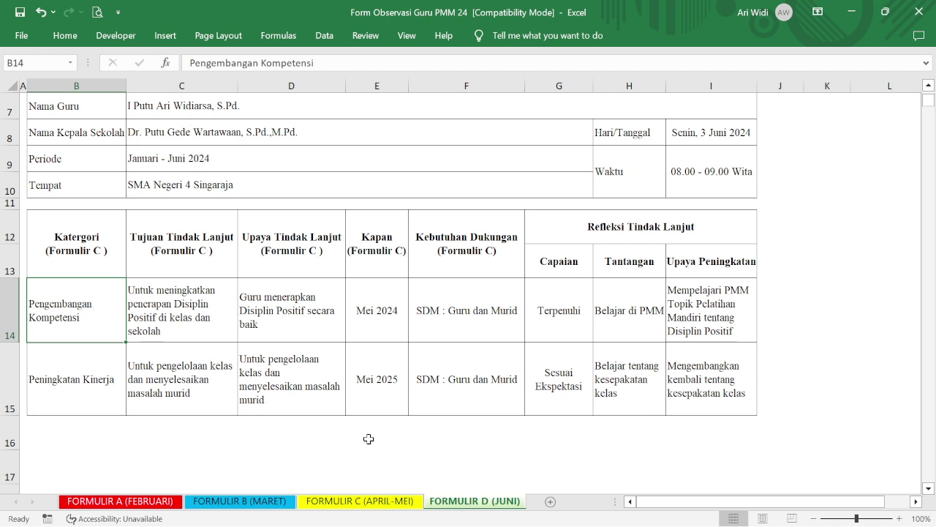
left_click(361, 500)
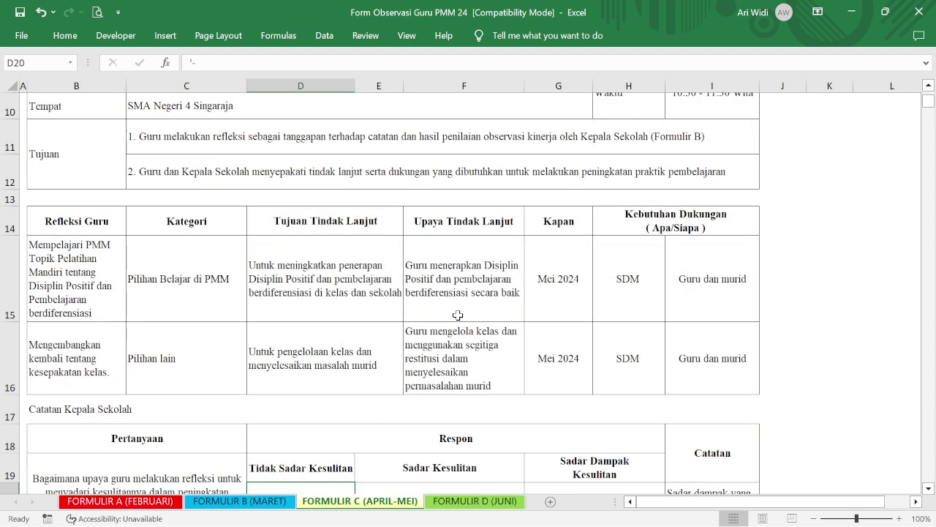
scroll(450, 325, "down", 1)
left_click(322, 263)
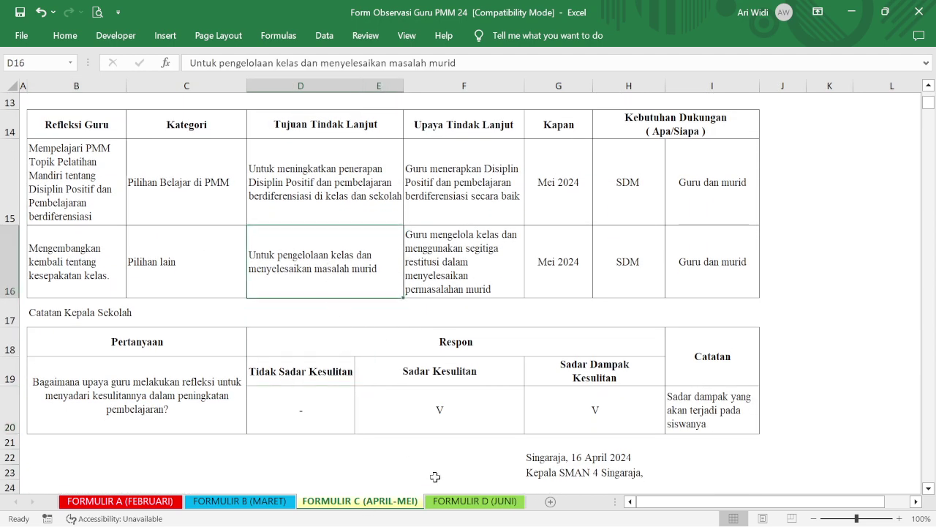
Step: Return to Formulir D and examine the two category entries in B14 and B15
left_click(453, 500)
left_click(93, 388)
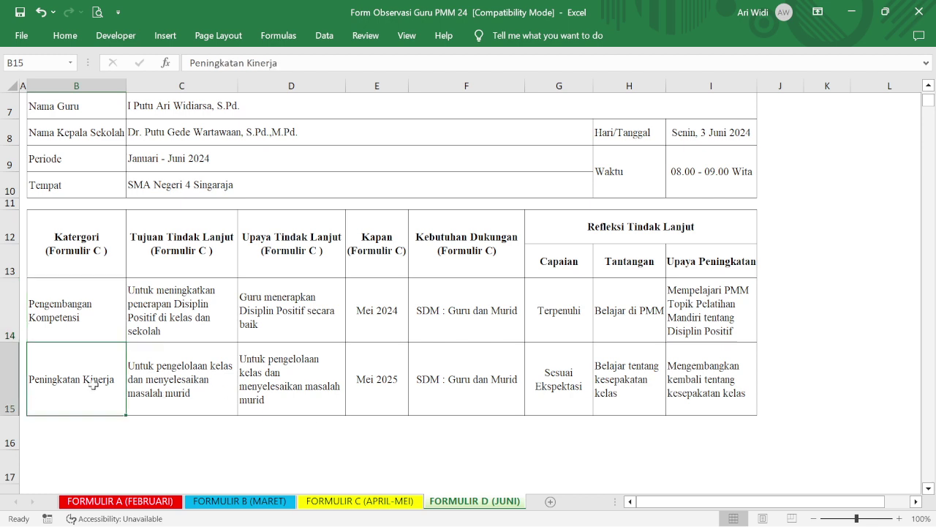
left_click(82, 315)
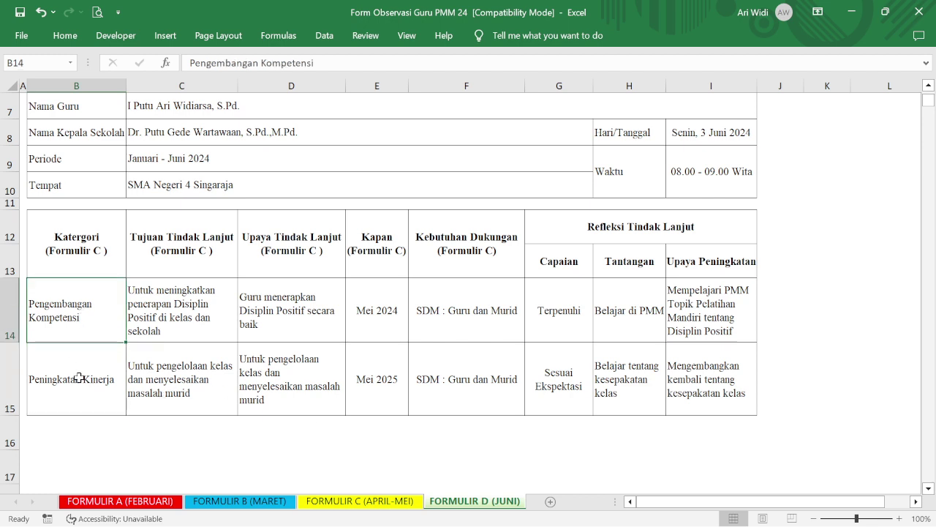
left_click(79, 378)
left_click(88, 297)
left_click(106, 387)
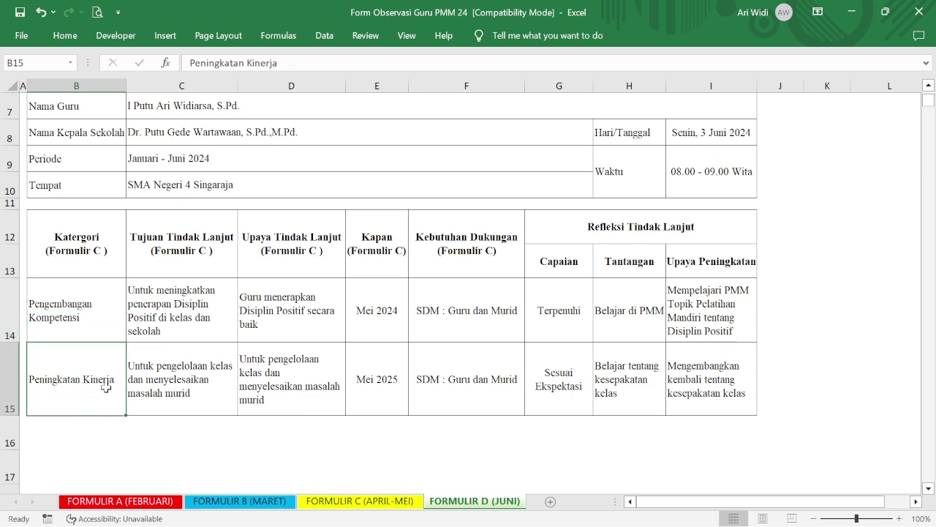
Step: Check the category and Tujuan Tindak Lanjut entries of Formulir D, consulting the Upaya Tindak Lanjut entries in Formulir C
left_click(103, 319)
left_click(112, 382)
left_click(171, 315)
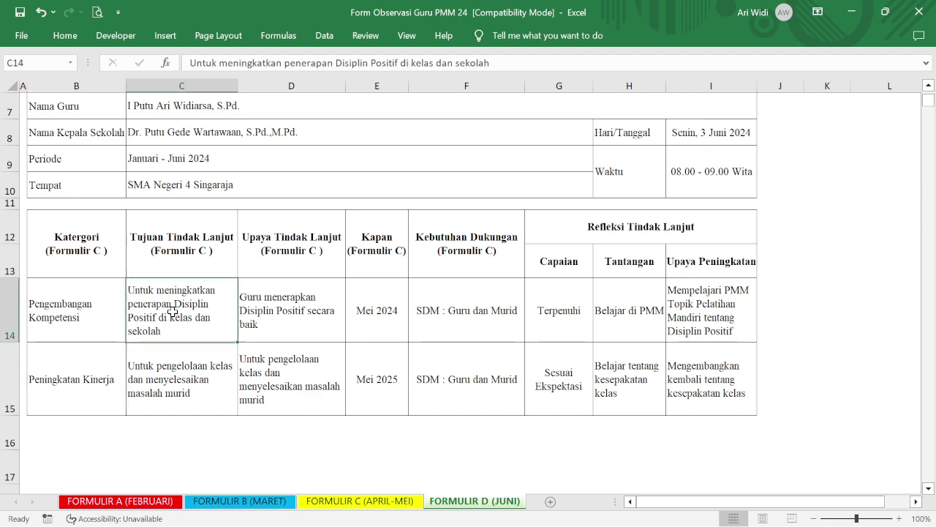
left_click(387, 501)
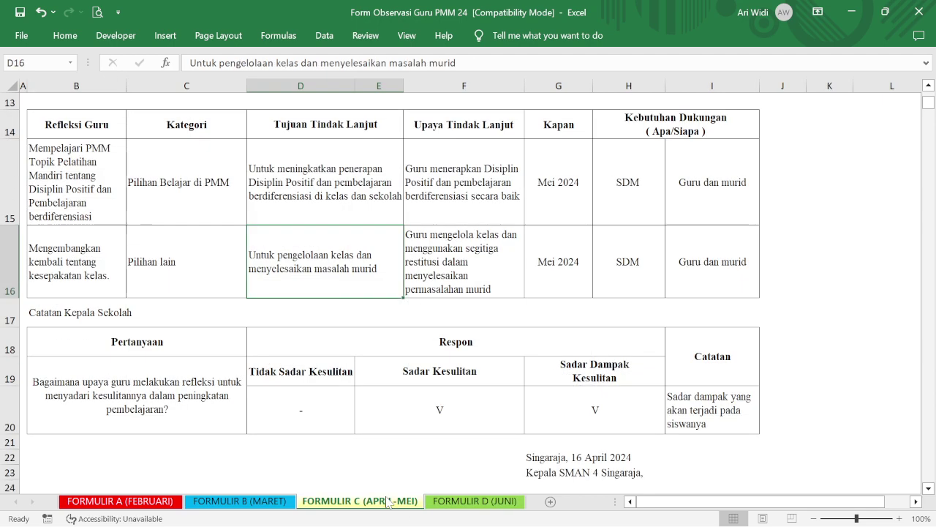
left_click(436, 183)
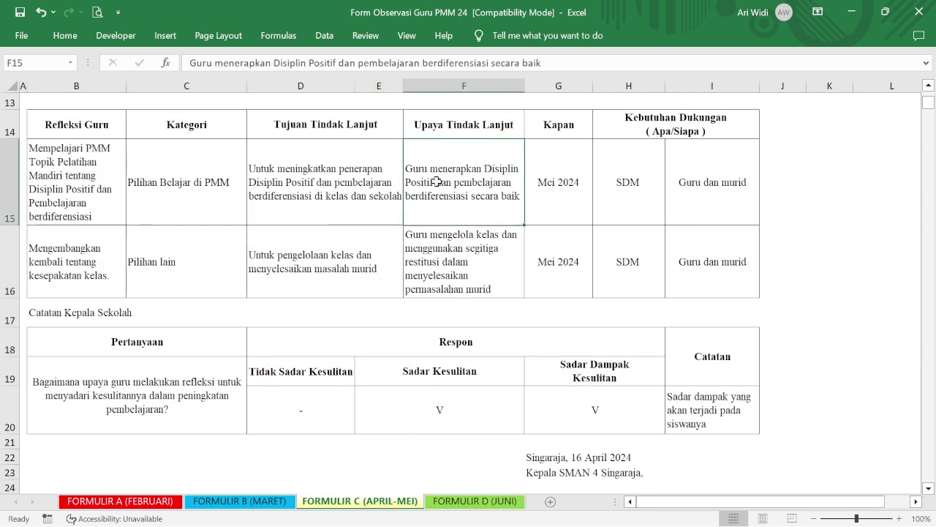
left_click(451, 258)
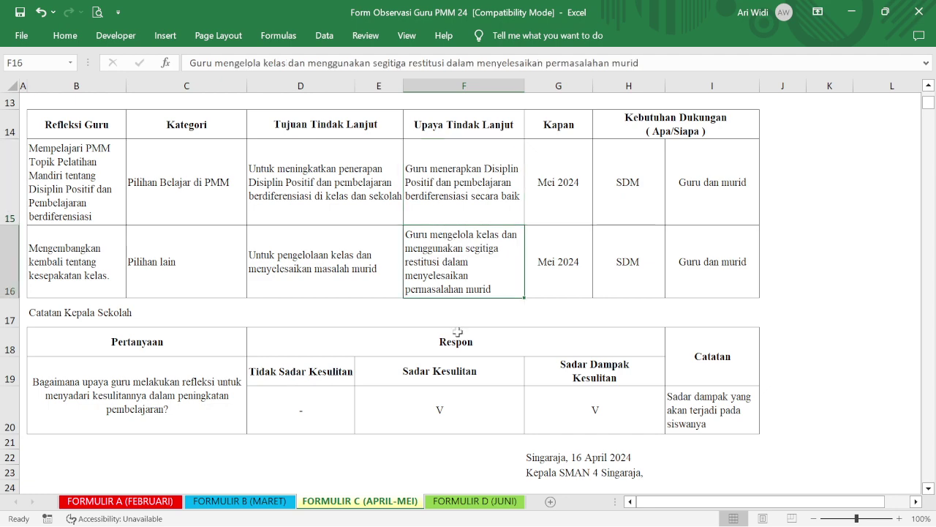
left_click(475, 501)
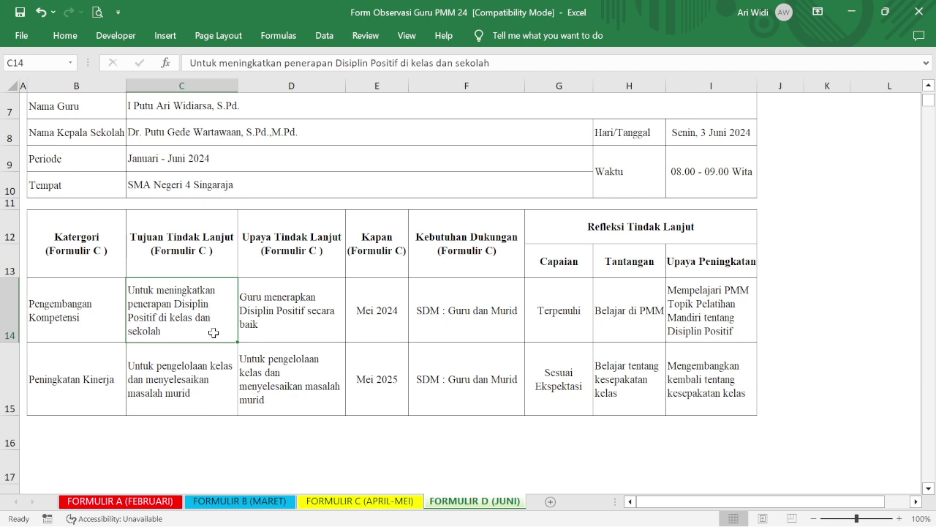
left_click(206, 369)
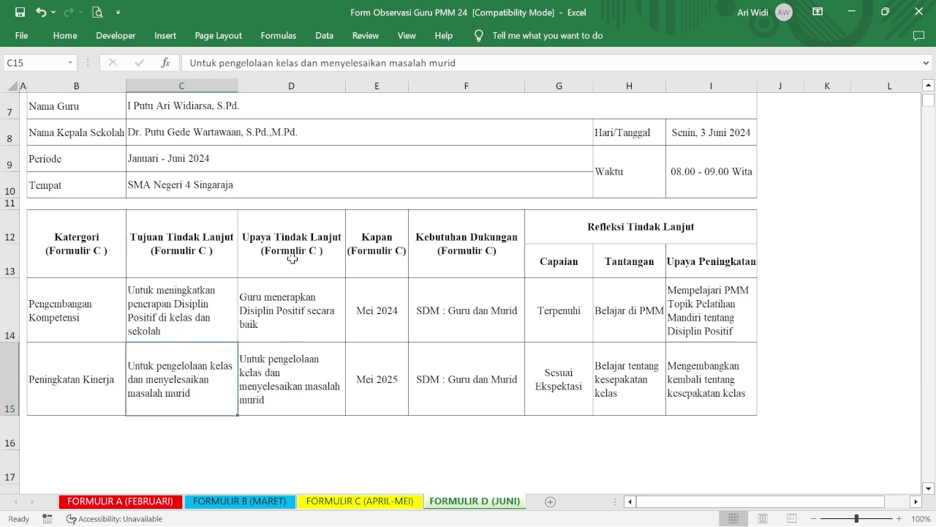
Step: Compare the Upaya Tindak Lanjut entry in D14 of Formulir D with the two Upaya Tindak Lanjut entries in Formulir C
left_click(294, 311)
left_click(381, 504)
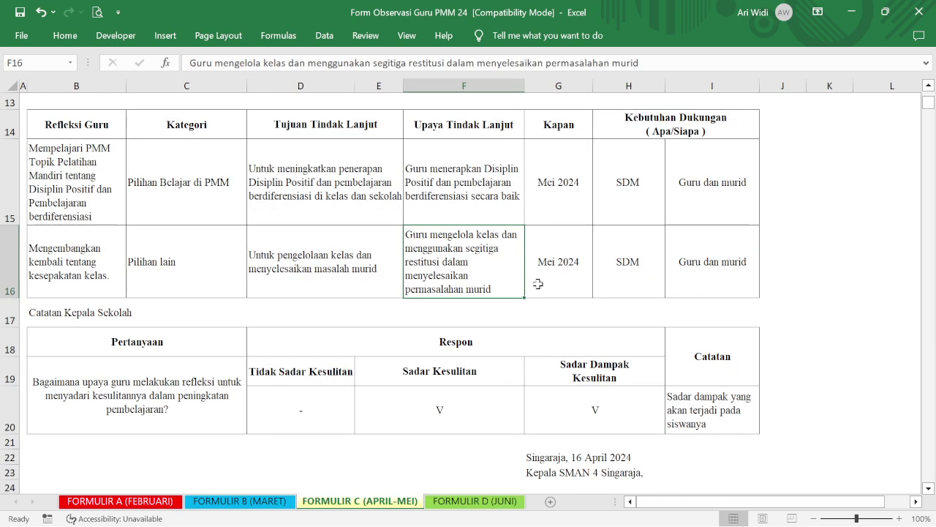
scroll(537, 284, "up", 1)
left_click(480, 278)
left_click(480, 345)
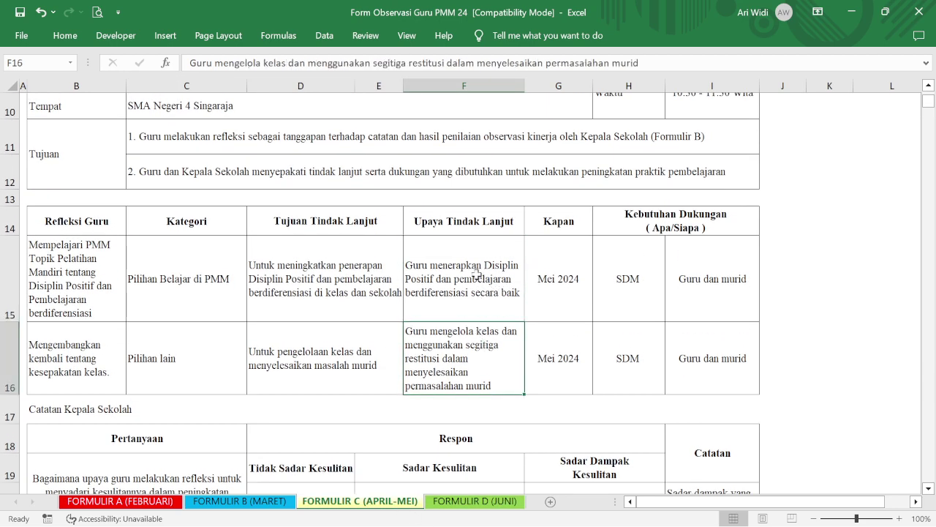
left_click(476, 275)
Step: Set the Kapan entry of the Peningkatan Kinerja row in Formulir D to Mei 2024
left_click(475, 501)
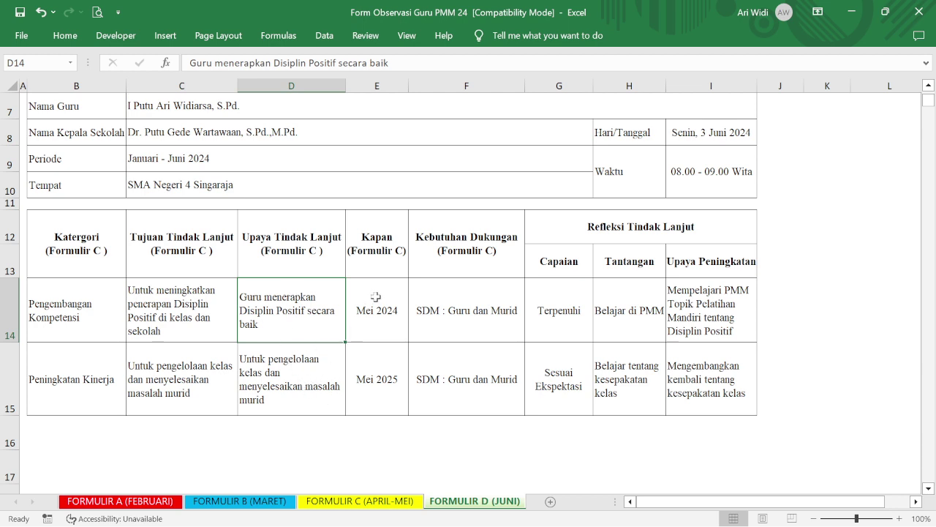
left_click(381, 387)
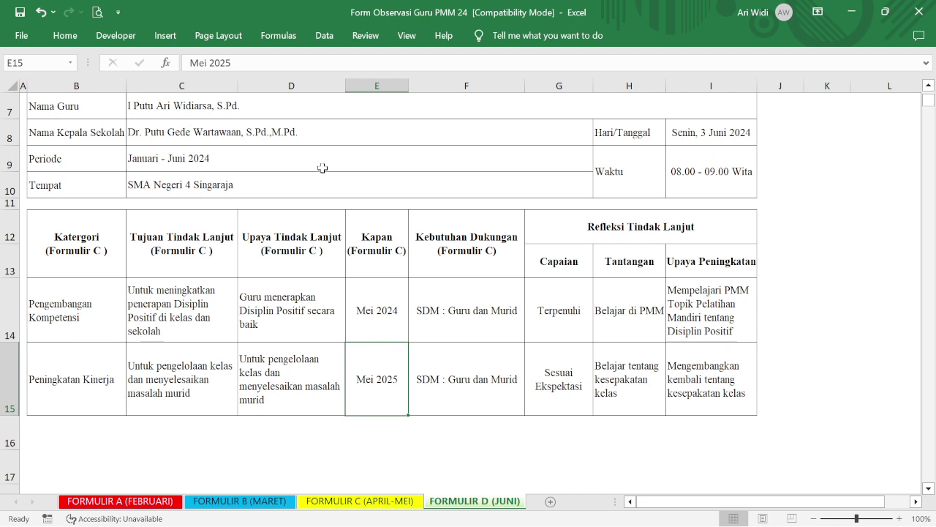
left_click(234, 63)
key("BackSpace")
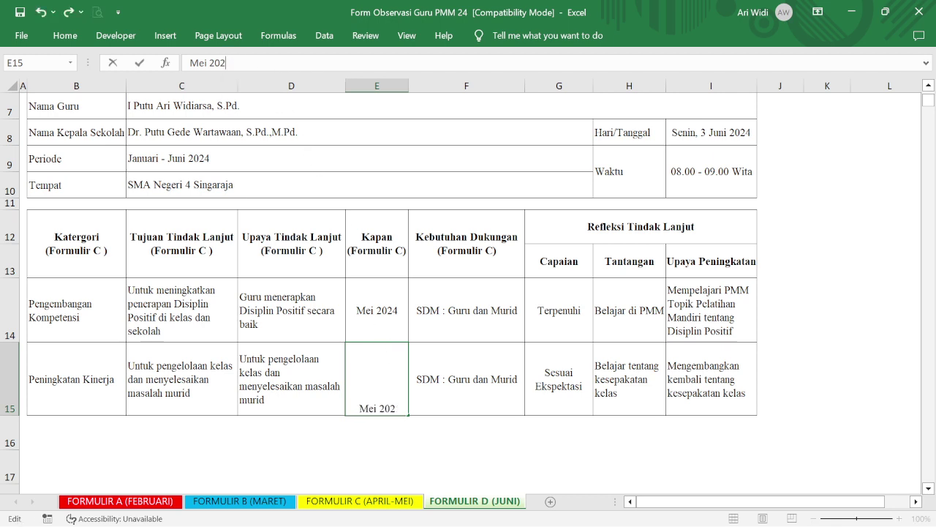
type("4")
key("Return")
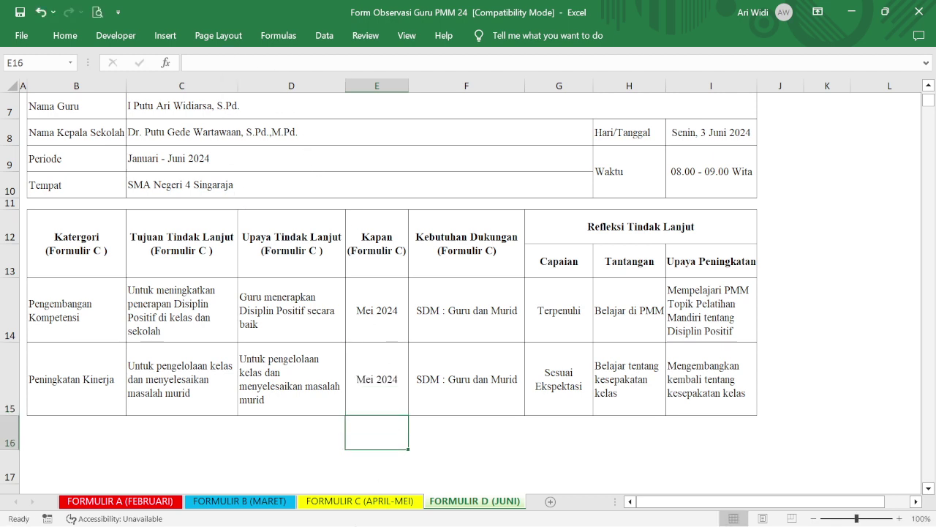
Step: Check the two Kapan dates in Formulir C against the Kapan column of Formulir D
left_click(360, 501)
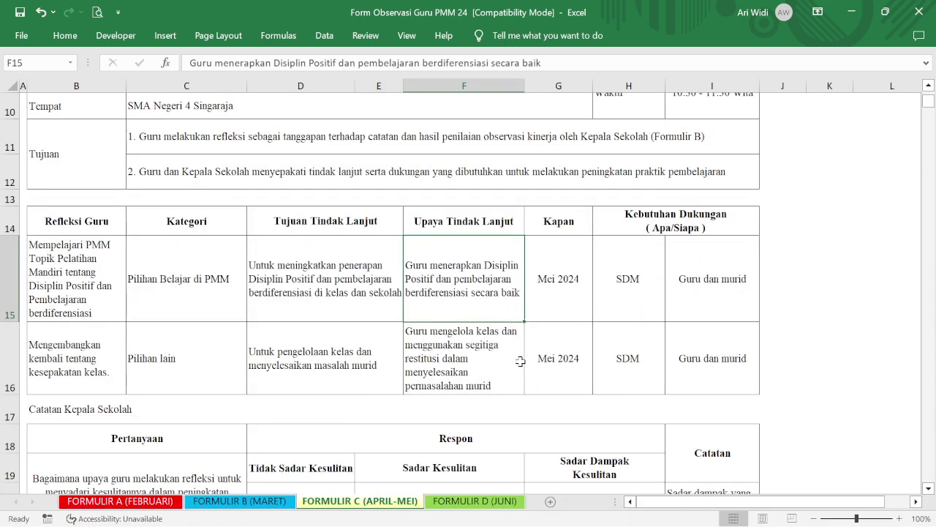
left_click(572, 288)
left_click(563, 351)
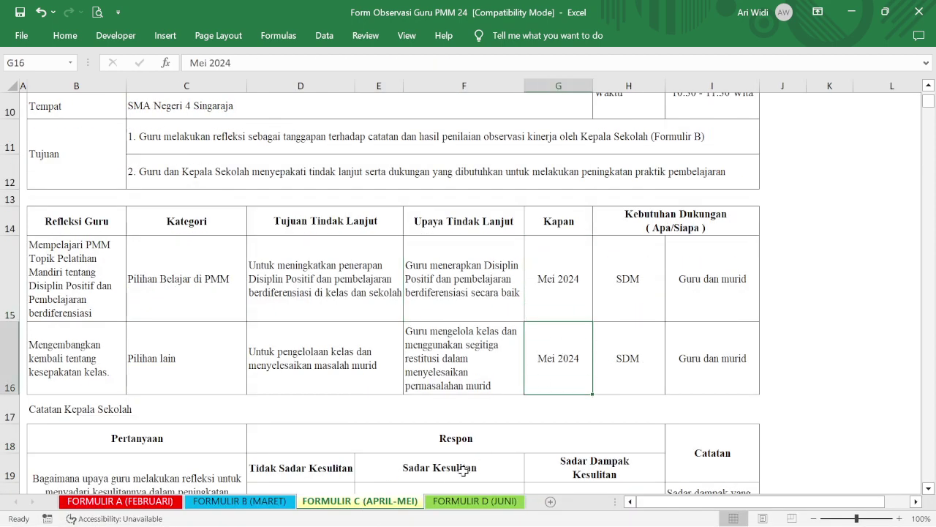
left_click(453, 489)
left_click(458, 502)
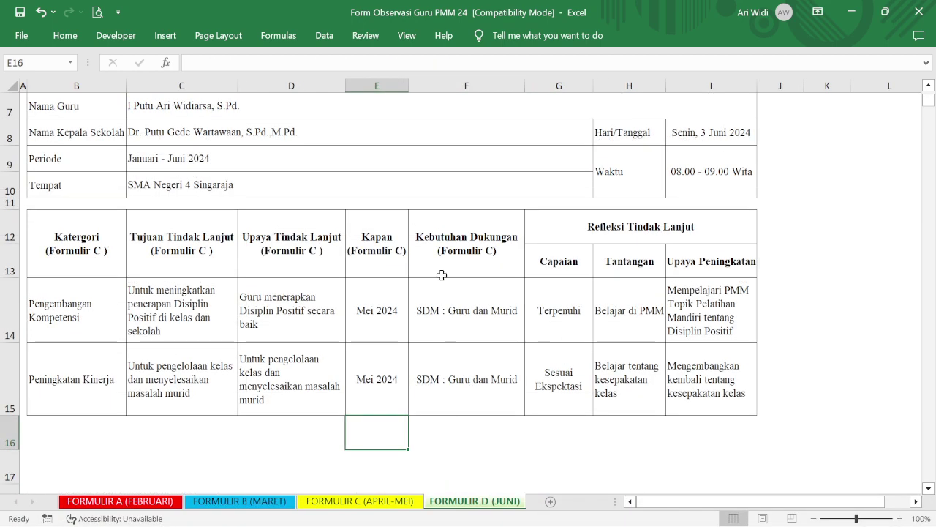
Step: Compare the Kebutuhan Dukungan entries of Formulir D with those in Formulir C
left_click(447, 313)
left_click(360, 501)
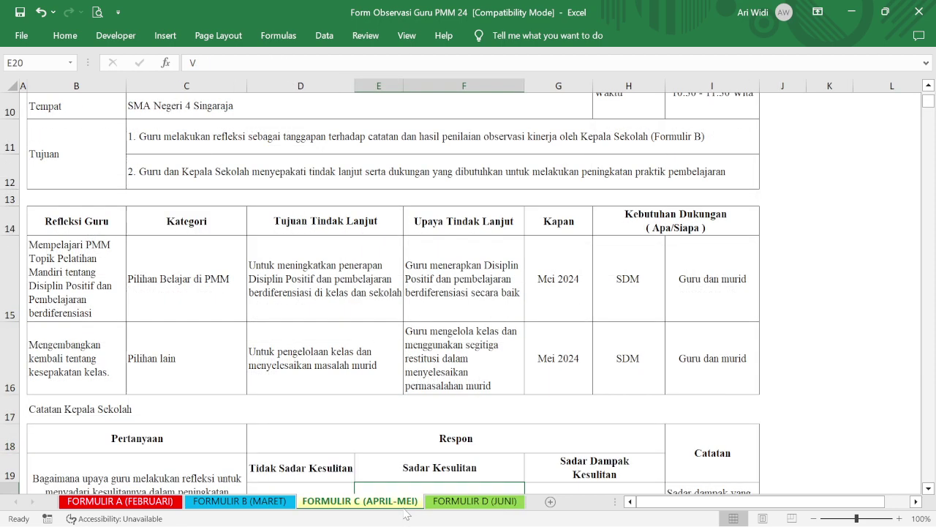
left_click(700, 303)
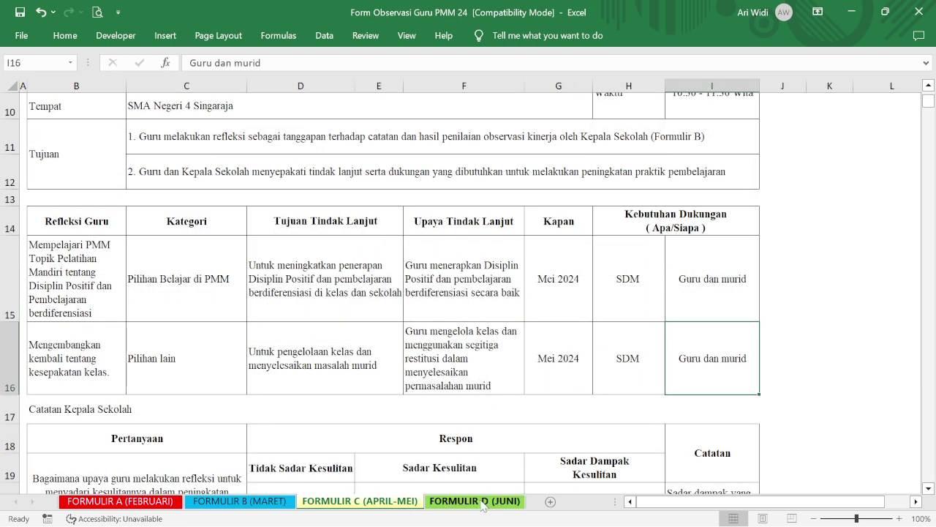
left_click(483, 501)
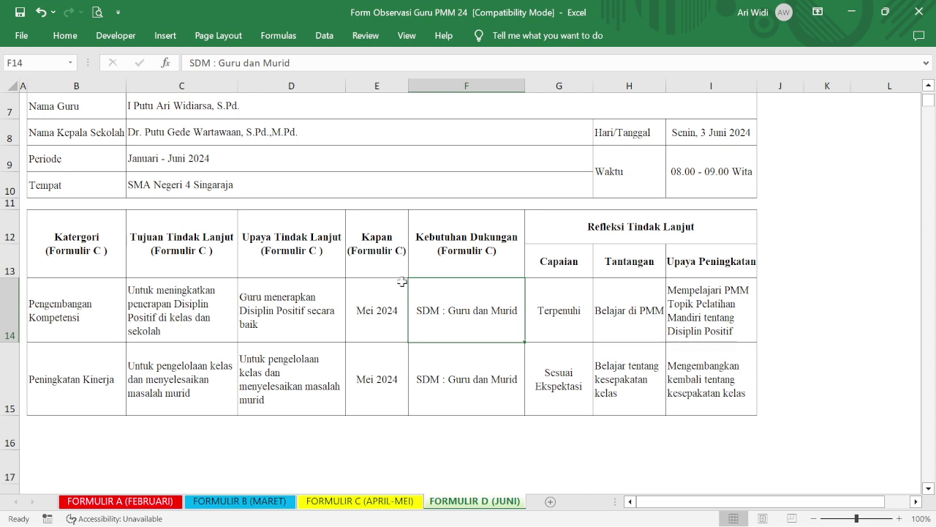
Step: Examine the Capaian and Tantangan entries under Refleksi Tindak Lanjut for the Pengembangan Kompetensi row
scroll(402, 284, "down", 1)
scroll(402, 282, "up", 1)
left_click(582, 314)
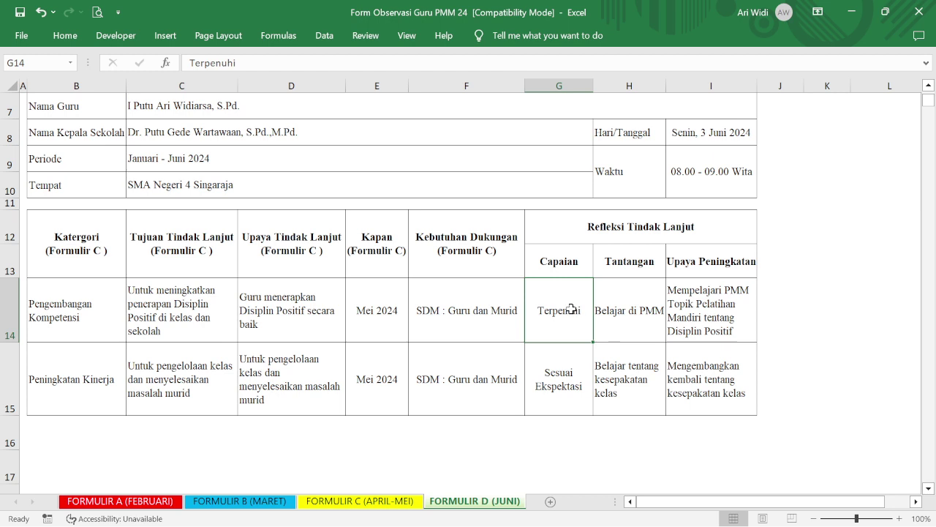
left_click(636, 308)
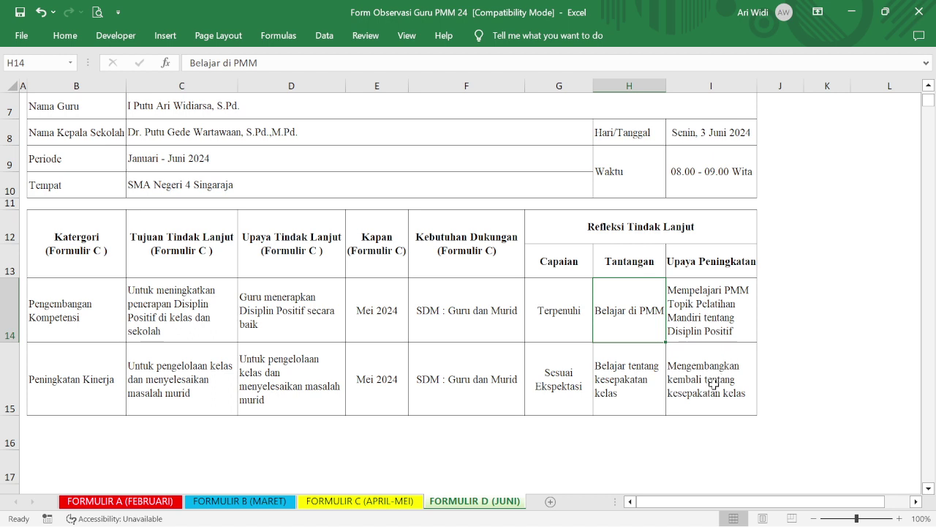
Step: Compare the Catatan Kepala Sekolah table at the end of Formulir D with the same table in Formulir C
scroll(523, 341, "down", 3)
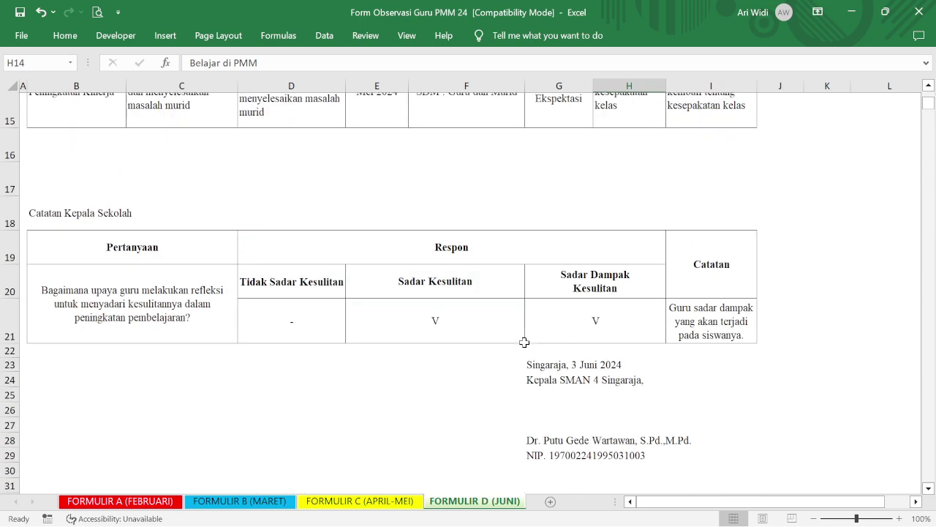
scroll(523, 341, "up", 3)
scroll(524, 341, "down", 3)
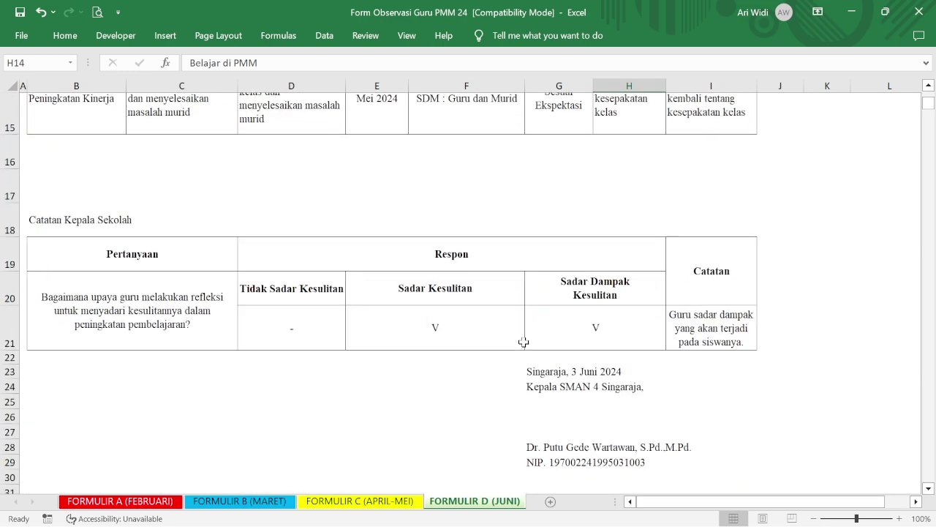
scroll(524, 342, "down", 1)
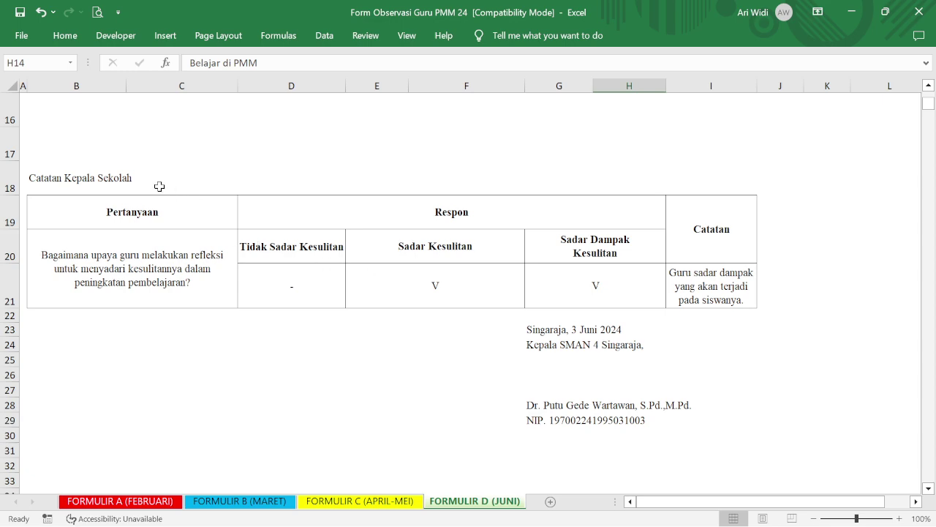
left_click(395, 502)
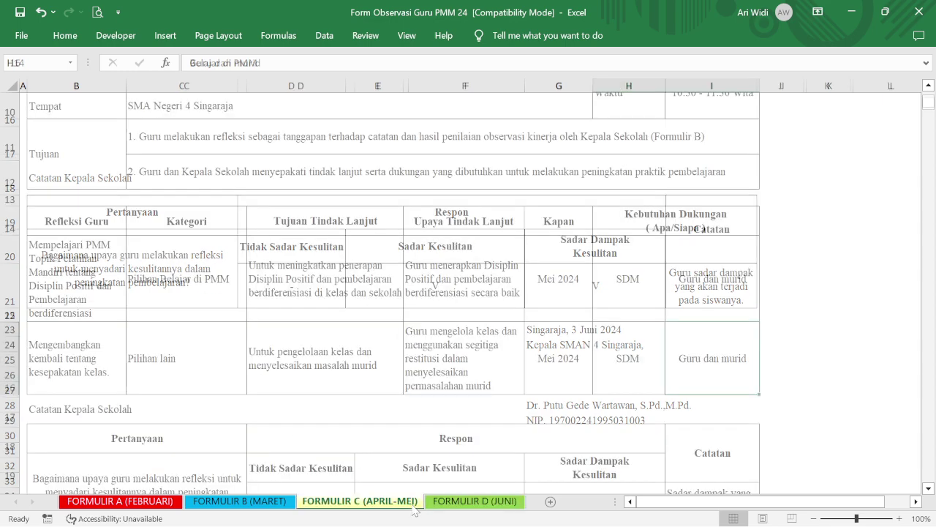
scroll(468, 471, "down", 1)
scroll(469, 470, "up", 1)
left_click(473, 502)
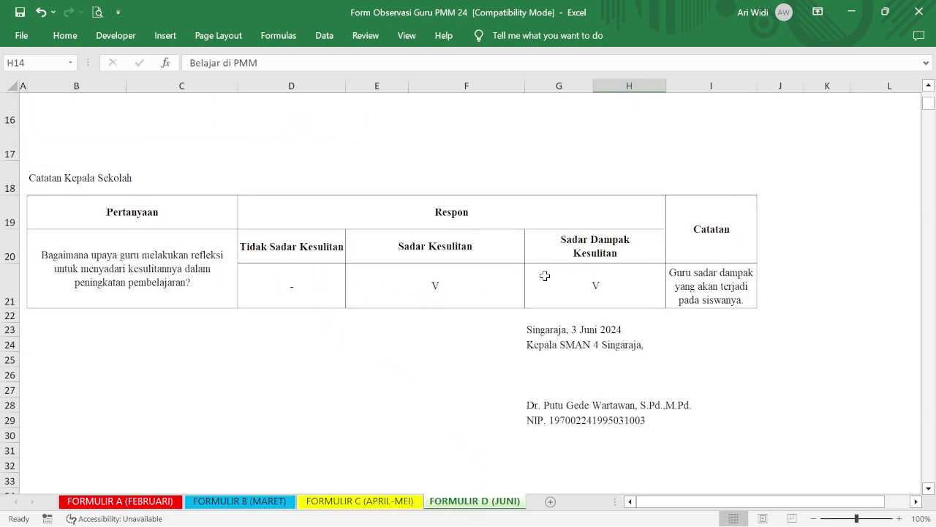
left_click(387, 502)
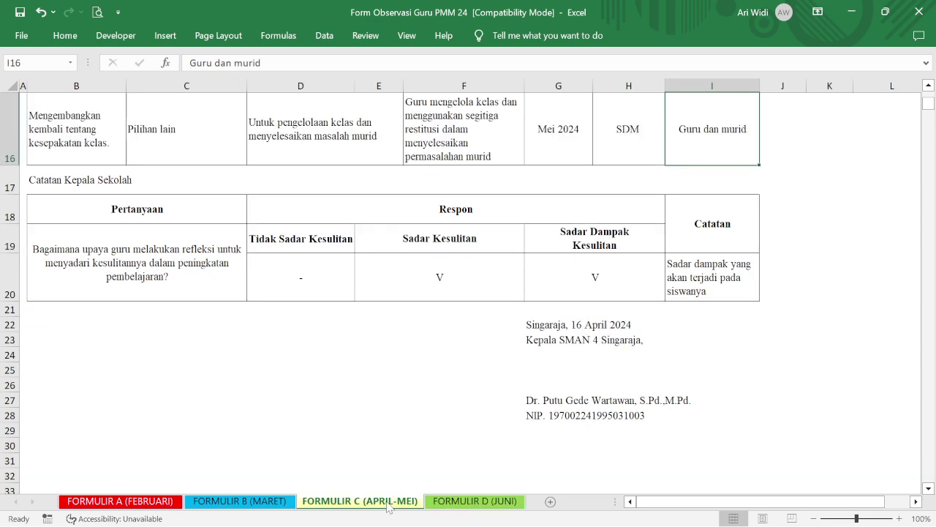
left_click(468, 489)
left_click(476, 502)
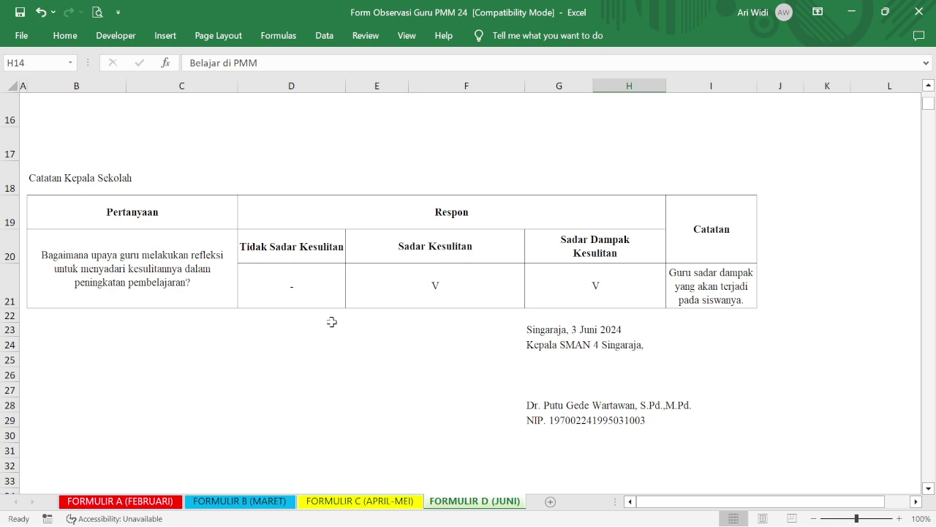
Step: Check the Sadar Kesulitan and Sadar Dampak Kesulitan marks in Formulir C against the response marks in Formulir D
left_click(360, 501)
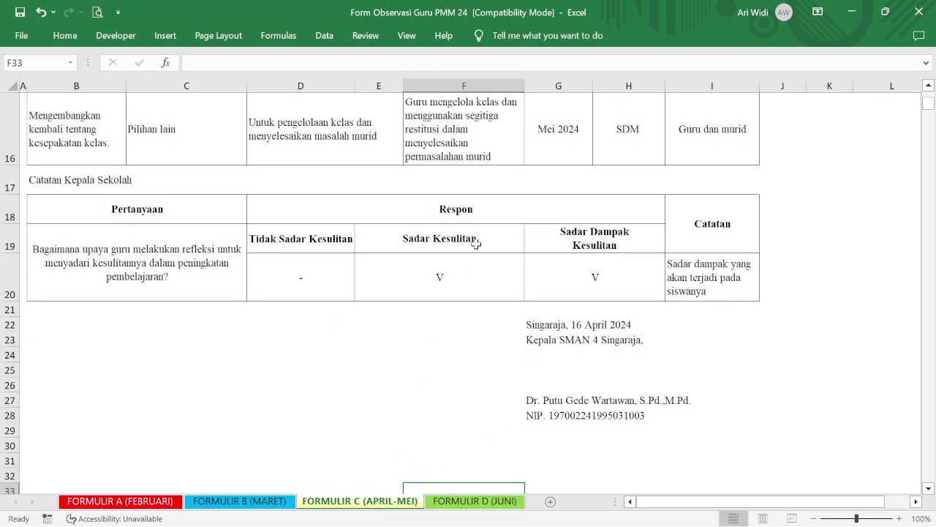
left_click_drag(468, 273, 701, 278)
left_click_drag(462, 299, 660, 272)
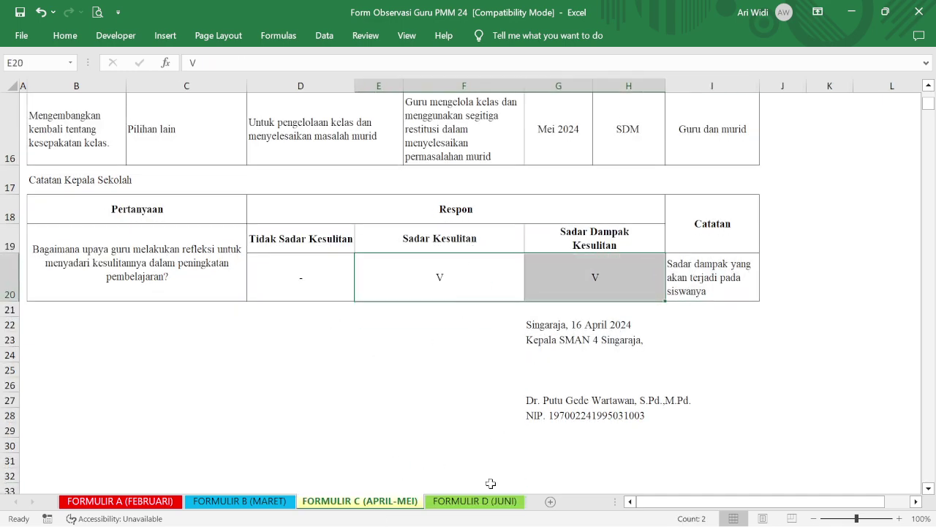
left_click(474, 501)
left_click(434, 303)
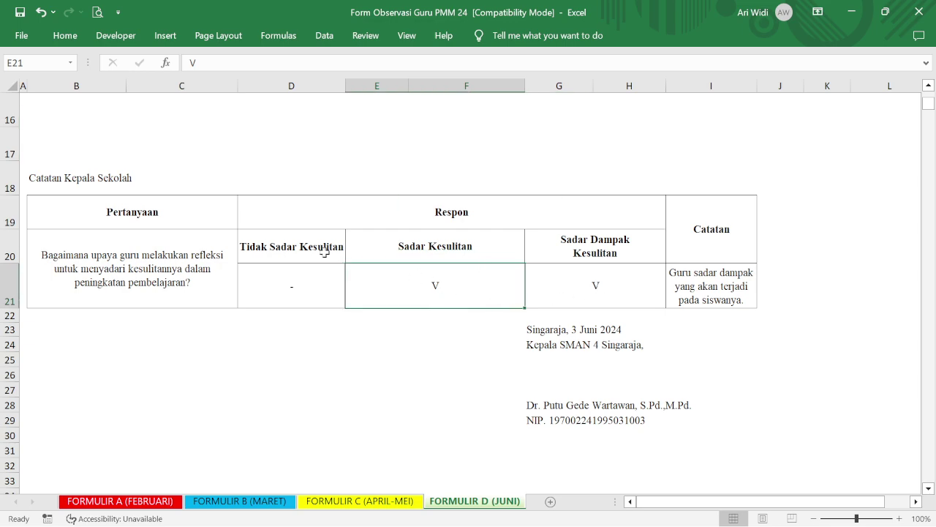
Step: Reduce the height of rows 16 to 18 in Formulir D to close the gap above the Catatan Kepala Sekolah table
scroll(324, 251, "up", 1)
scroll(246, 224, "down", 1)
left_click_drag(10, 121, 7, 140)
left_click(164, 127)
scroll(317, 205, "up", 2)
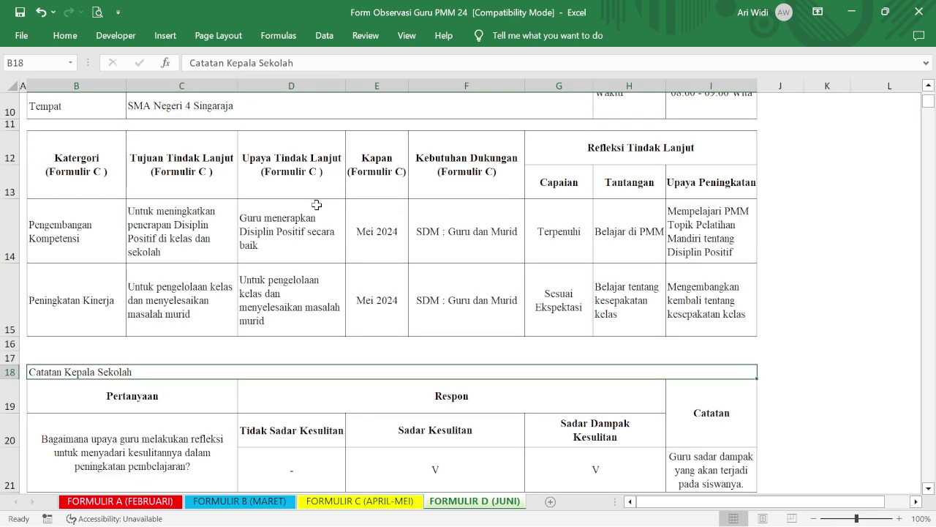
scroll(317, 204, "down", 2)
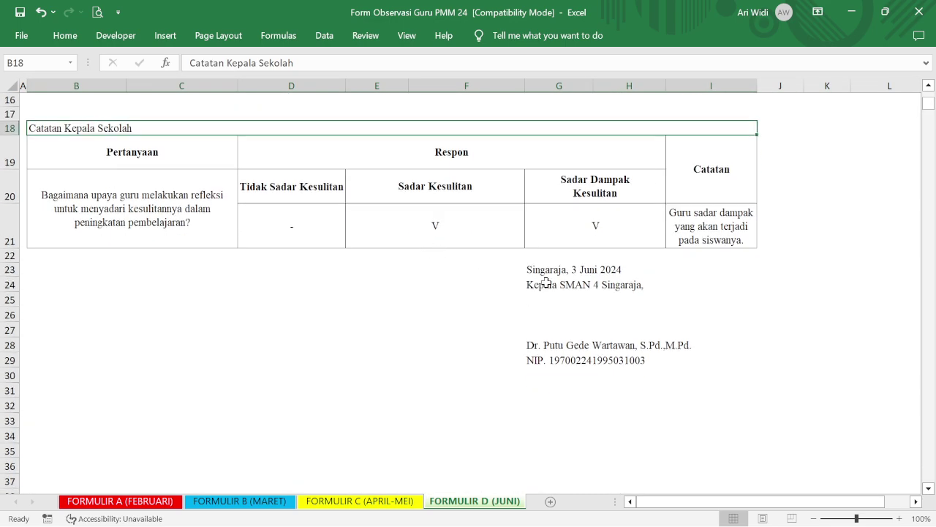
Step: Compare the signature block's date in G23 with the Hari/Tanggal entry in the Formulir D header
left_click(545, 284)
left_click(547, 269)
scroll(554, 250, "up", 4)
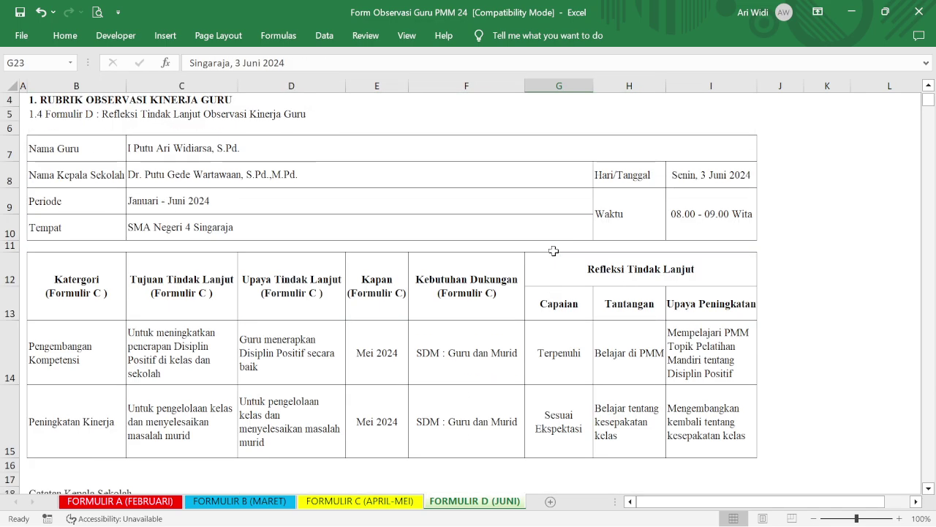
scroll(553, 251, "up", 1)
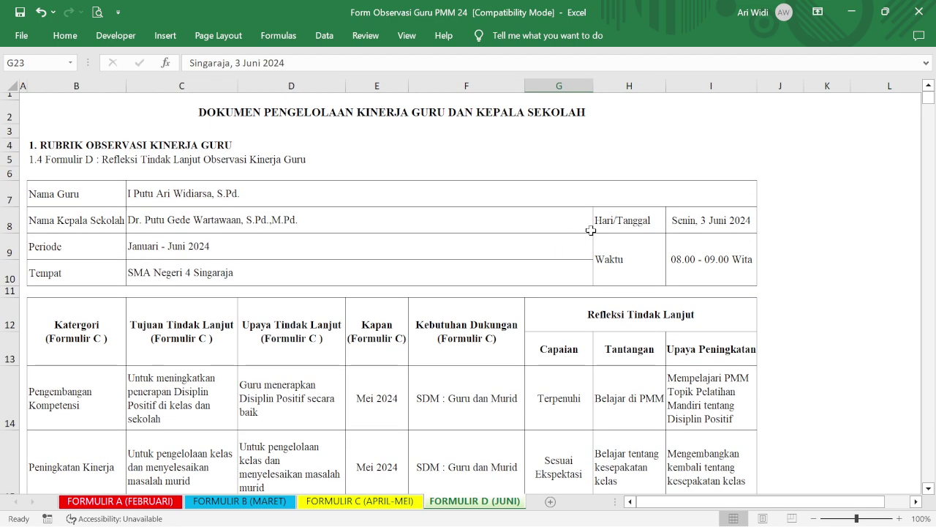
left_click(693, 226)
scroll(602, 378, "down", 6)
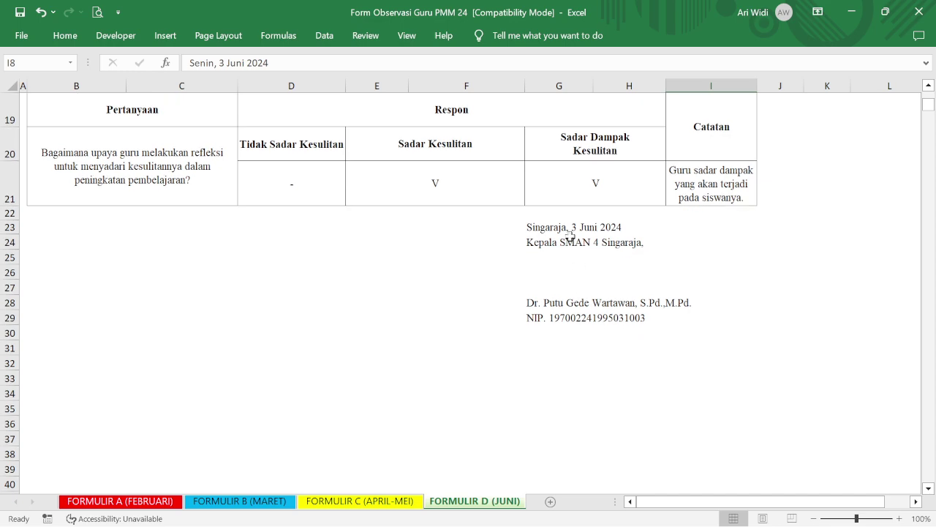
Step: Review the whole of Formulir D, from its header and follow-up table to the Catatan Kepala Sekolah table and signature block
left_click(552, 230)
scroll(434, 315, "up", 1)
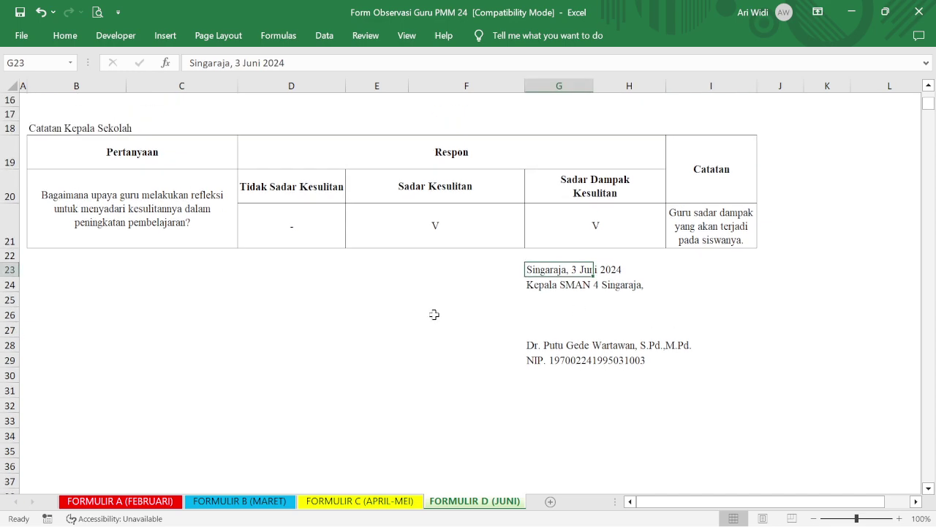
scroll(433, 314, "up", 5)
scroll(434, 315, "down", 5)
scroll(434, 314, "up", 2)
scroll(434, 314, "up", 3)
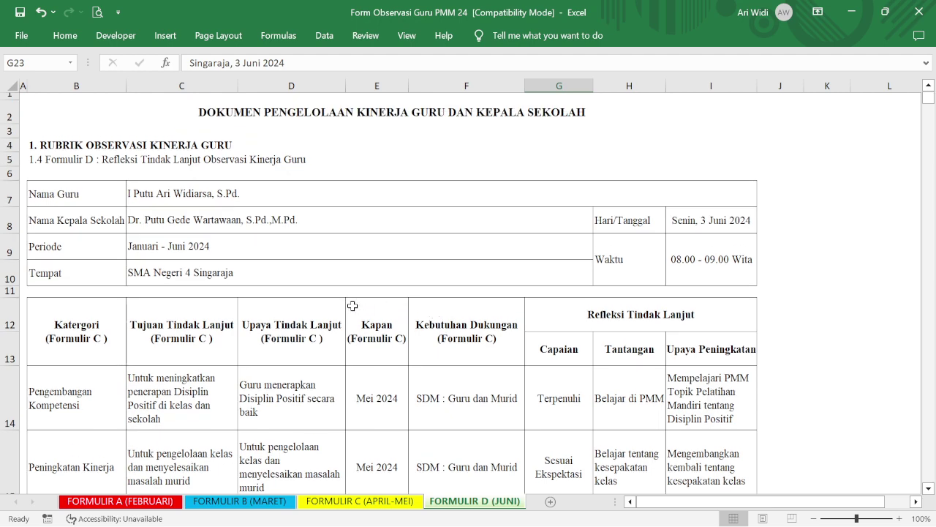
scroll(351, 306, "down", 5)
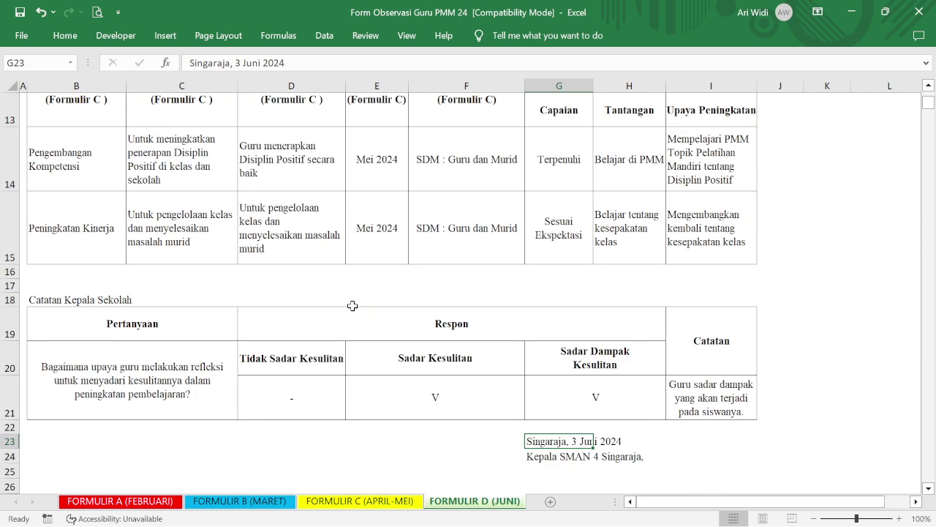
scroll(330, 353, "up", 1)
scroll(416, 269, "up", 4)
scroll(393, 249, "down", 1)
scroll(393, 249, "down", 5)
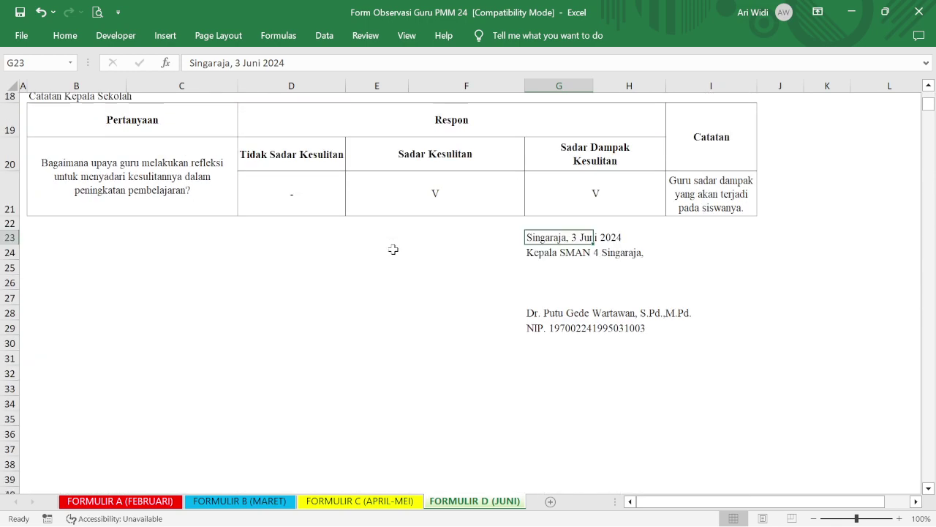
scroll(393, 249, "up", 6)
scroll(392, 249, "down", 2)
scroll(392, 249, "down", 2)
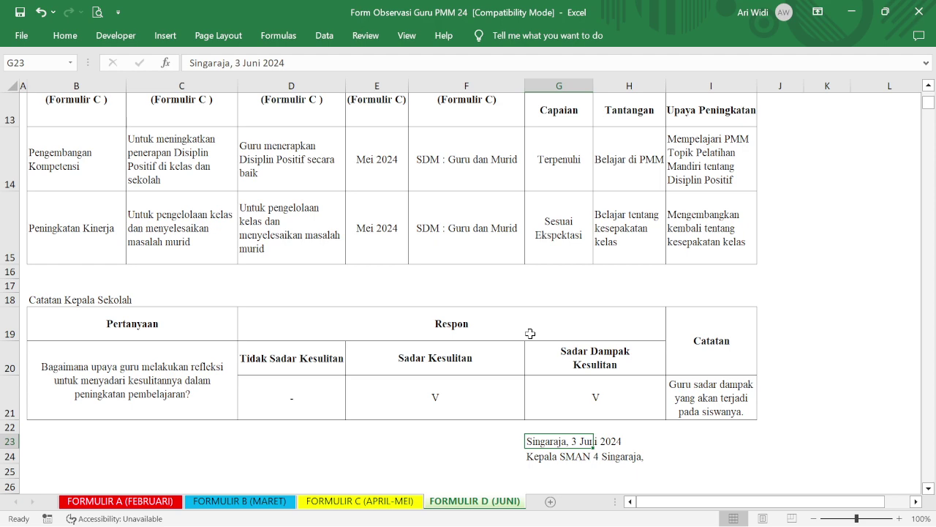
Step: Look back through Formulir C and Formulir B, finishing at the title and header section of Formulir A
left_click(331, 503)
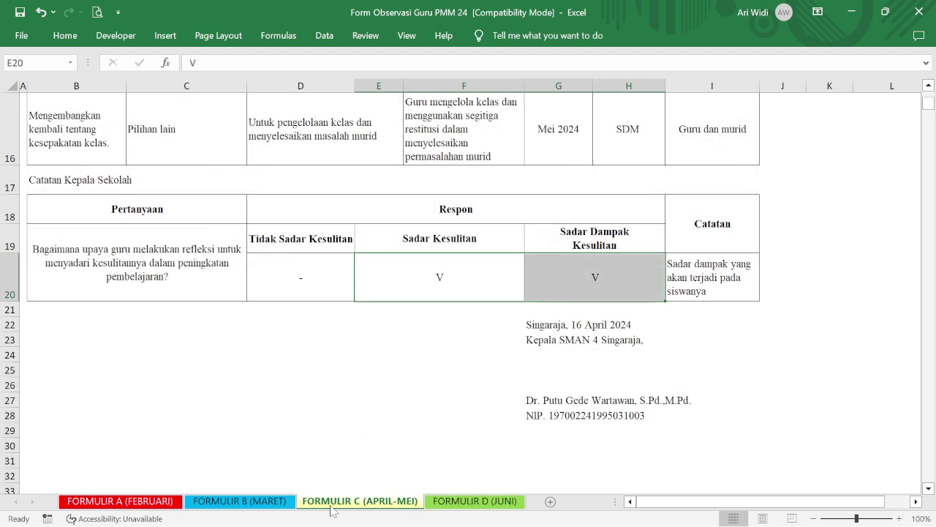
scroll(358, 391, "up", 5)
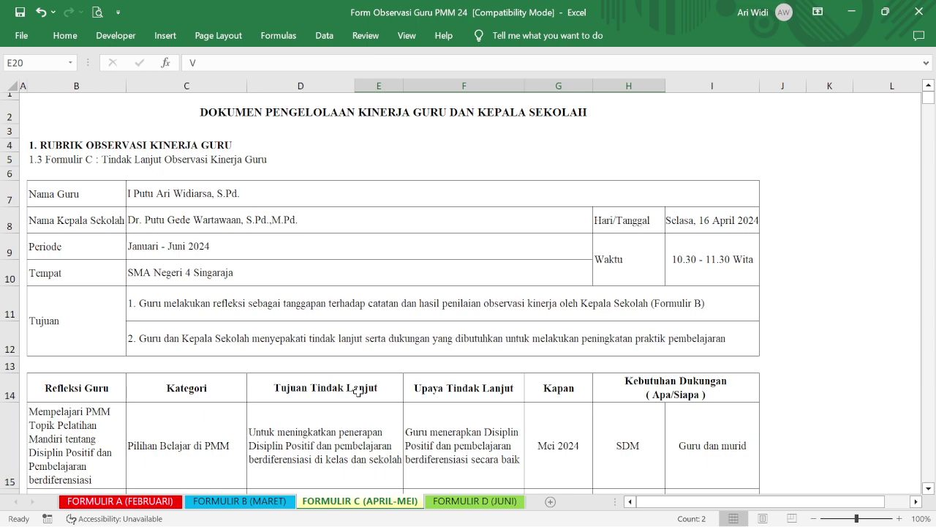
left_click(257, 504)
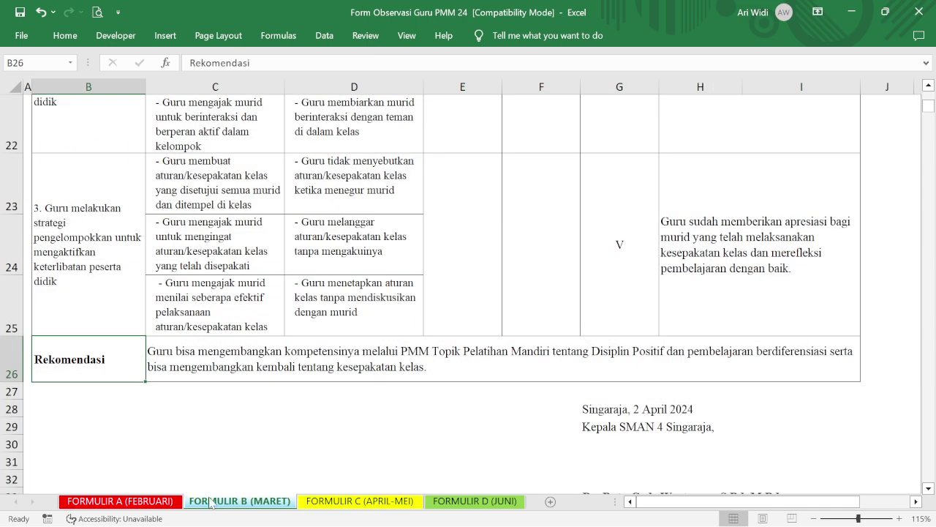
left_click(166, 503)
scroll(398, 292, "up", 5)
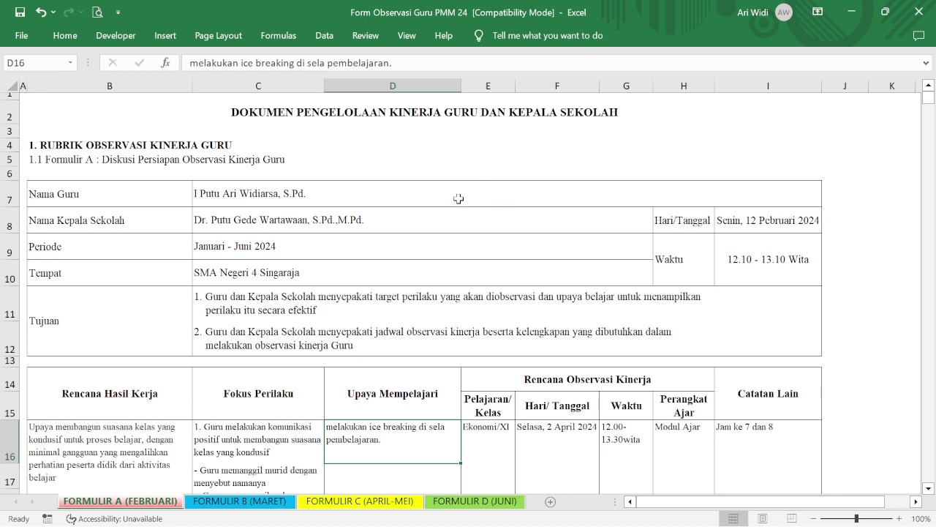
left_click(497, 118)
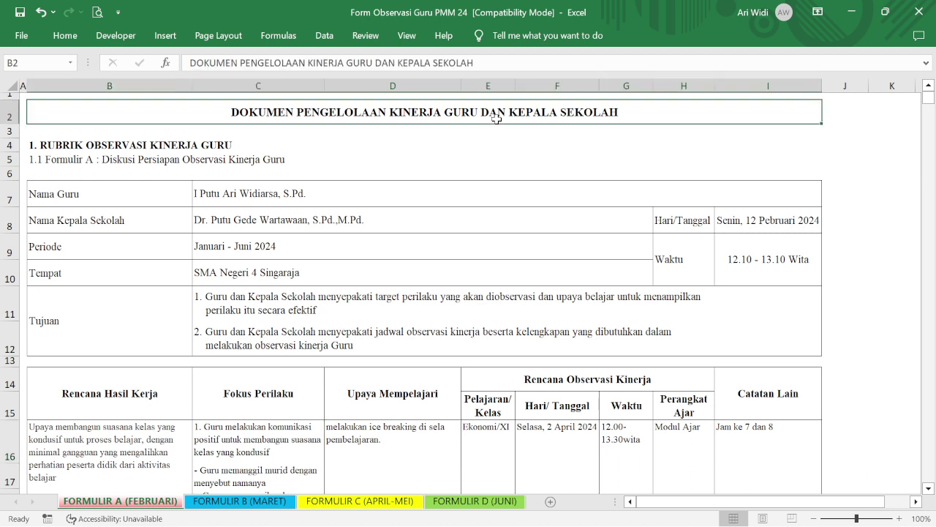
left_click(495, 177)
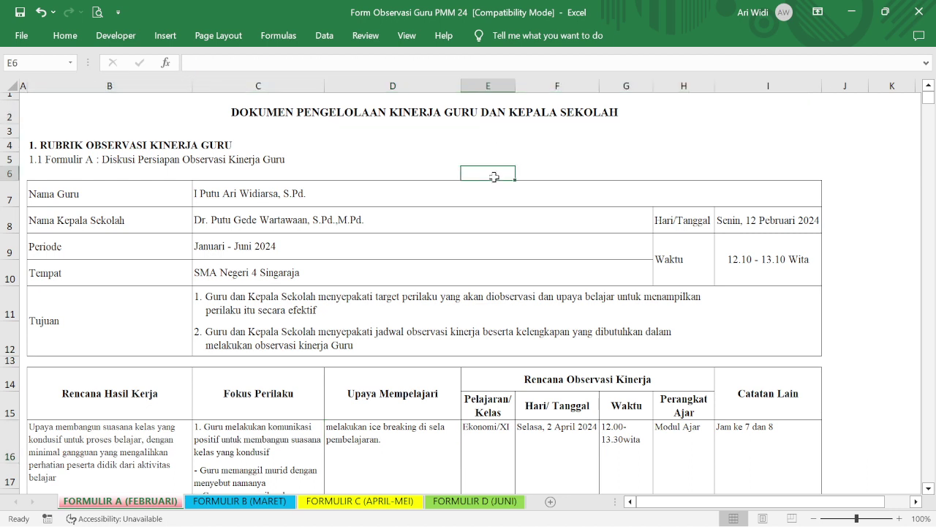